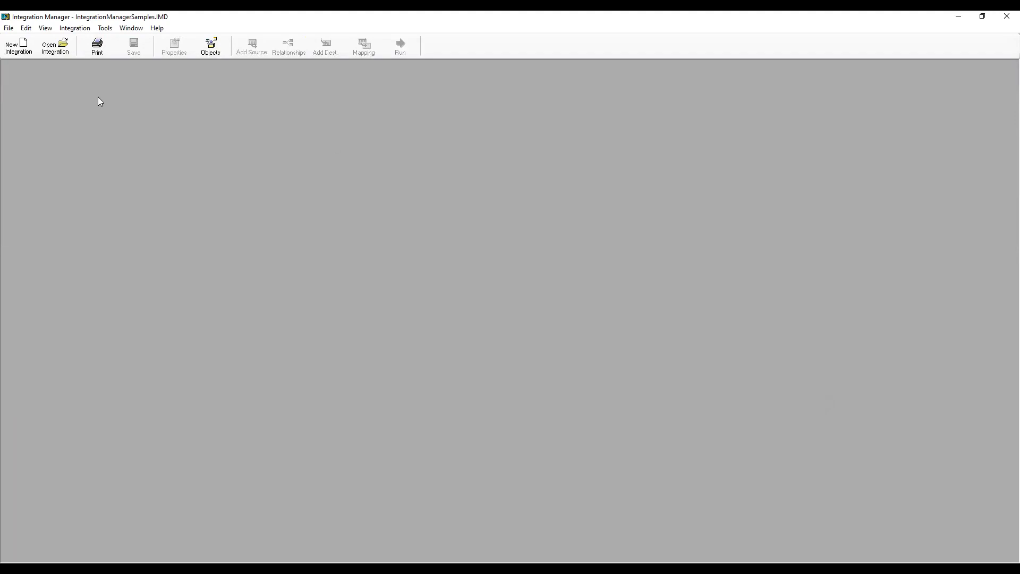
Open the existing GL Trx One Source File integration and select its Sources.
{"action": "left_click", "coordinate": [55, 46]}
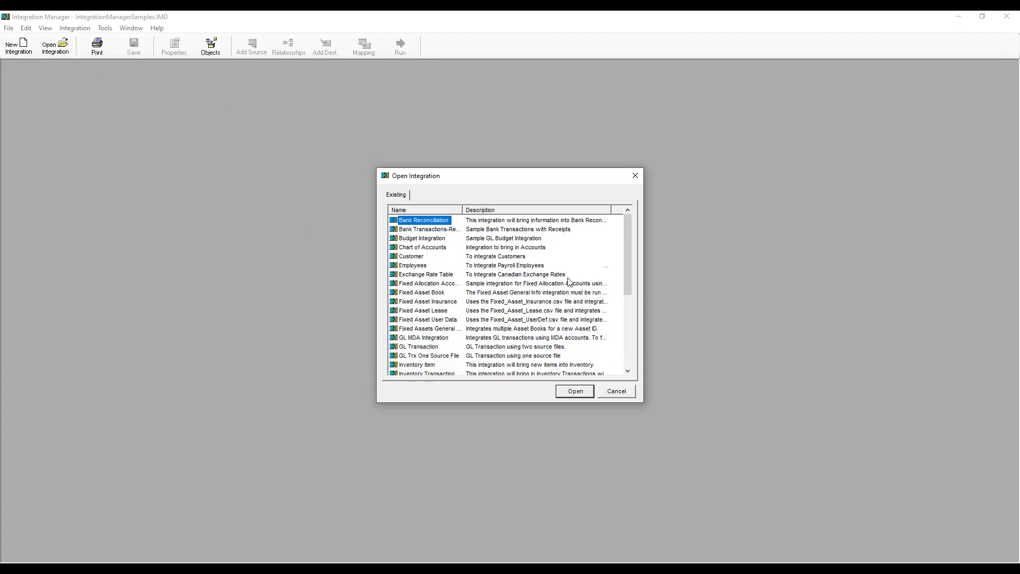
{"action": "left_click", "coordinate": [454, 356]}
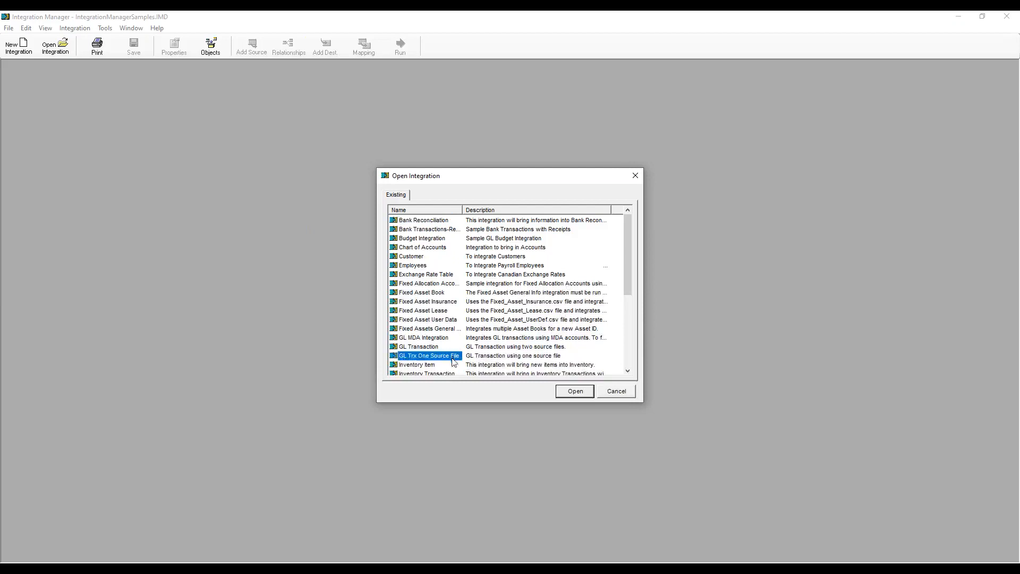
{"action": "double_click", "coordinate": [410, 360]}
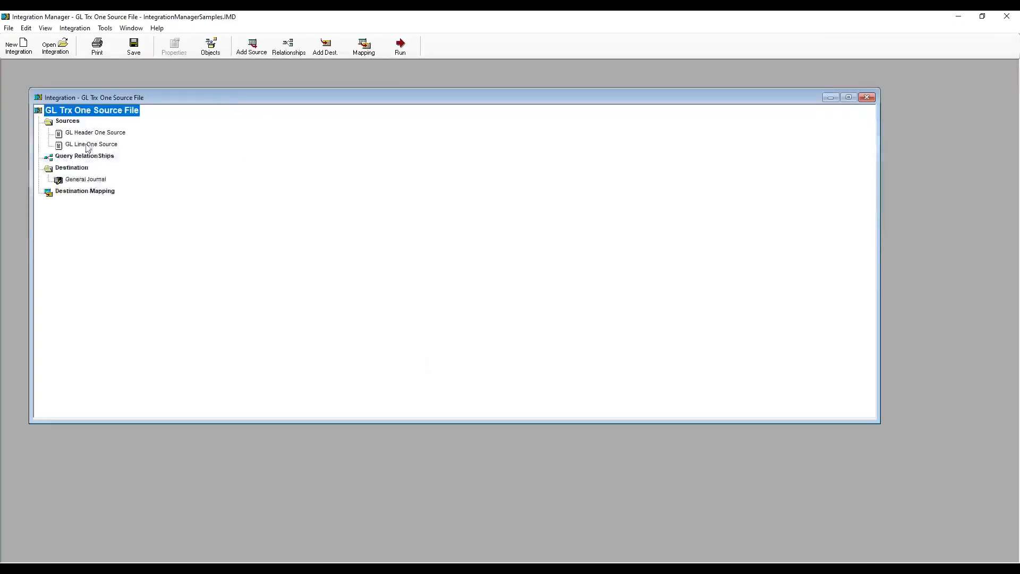
{"action": "left_click", "coordinate": [76, 121]}
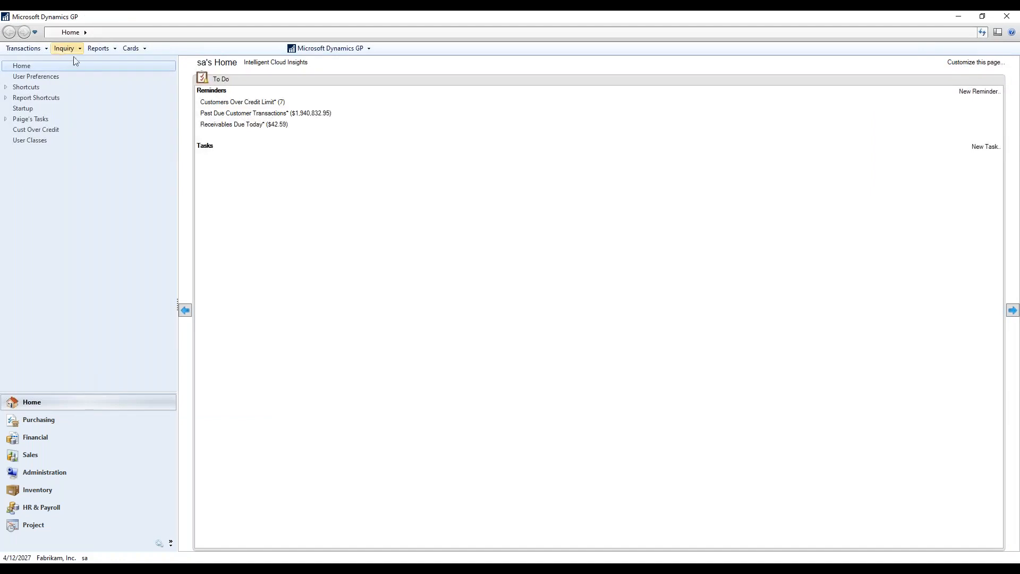
Switch to Microsoft Dynamics GP and open the General financial transaction entry window.
{"action": "left_click", "coordinate": [40, 49]}
{"action": "mouse_move", "coordinate": [53, 67]}
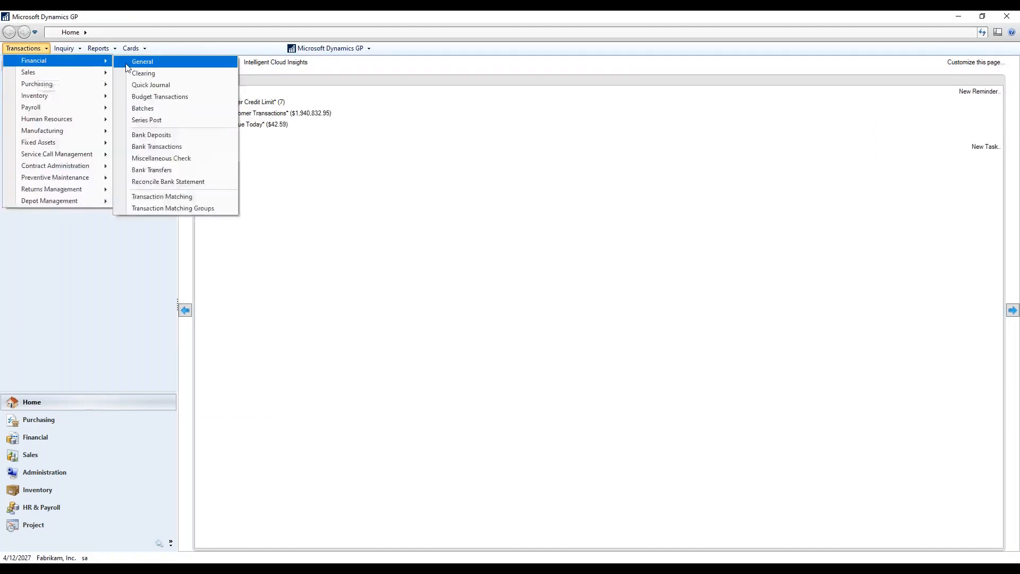
{"action": "left_click", "coordinate": [143, 62]}
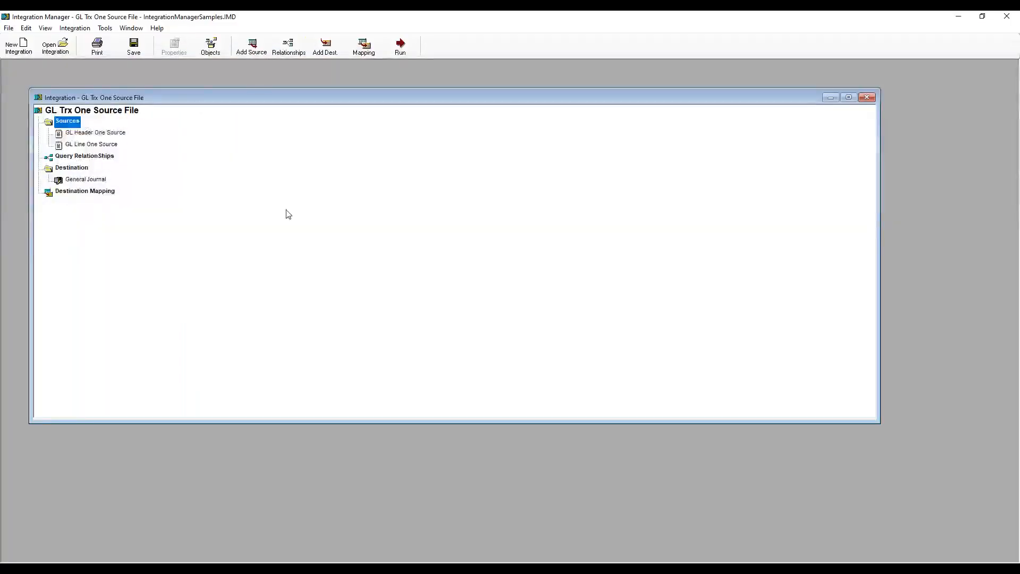
Review the GL Header One Source and GL Line One Source and how their Date fields are related in the query relationships.
{"action": "left_click", "coordinate": [104, 133]}
{"action": "left_click", "coordinate": [107, 147]}
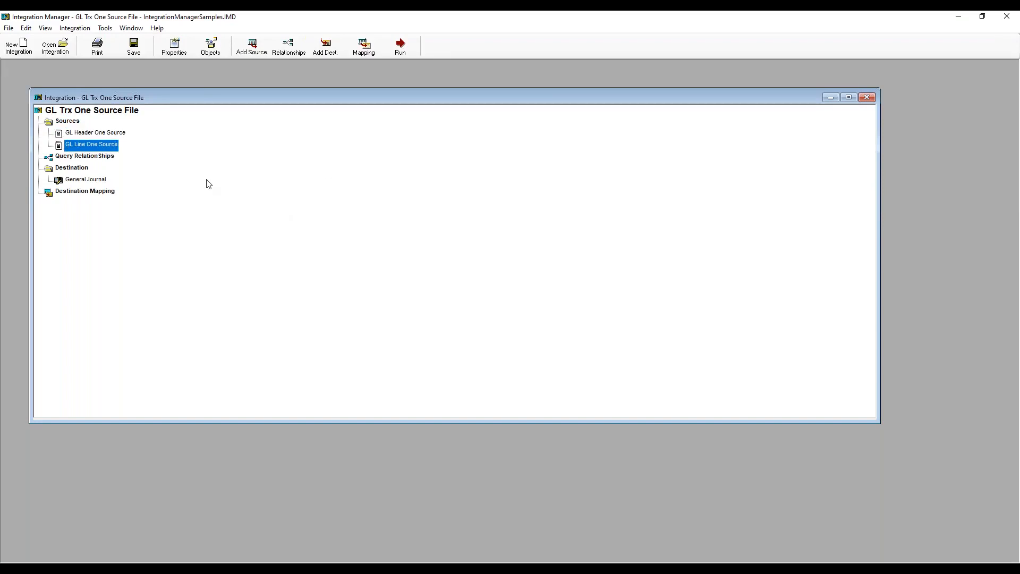
{"action": "left_click", "coordinate": [82, 157]}
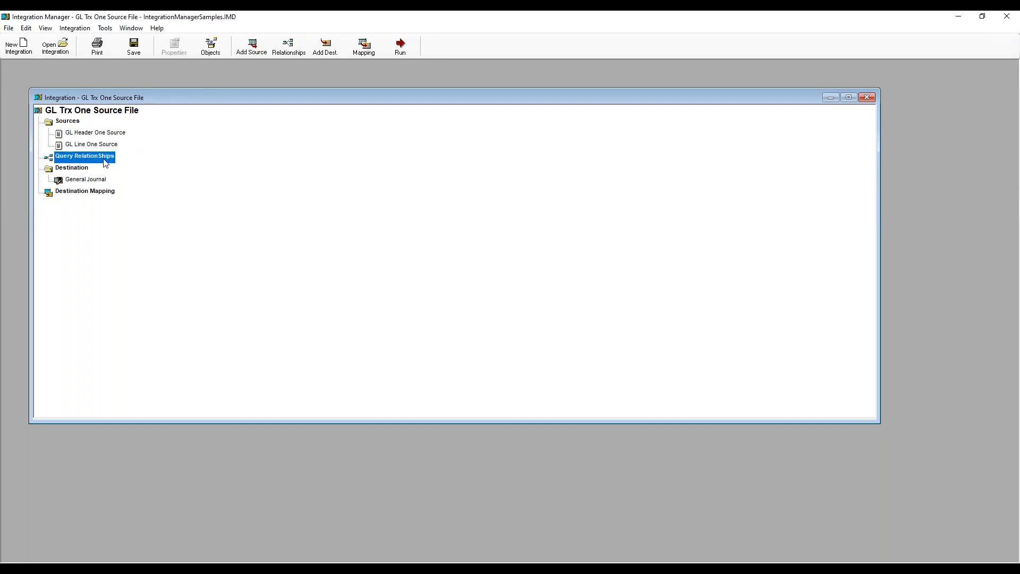
{"action": "double_click", "coordinate": [105, 162]}
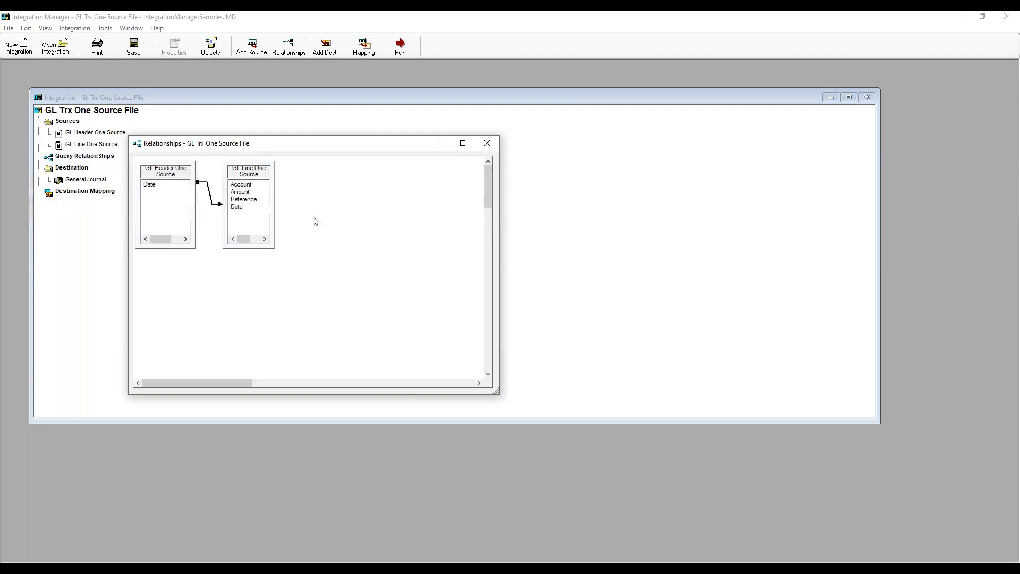
{"action": "left_click", "coordinate": [158, 186]}
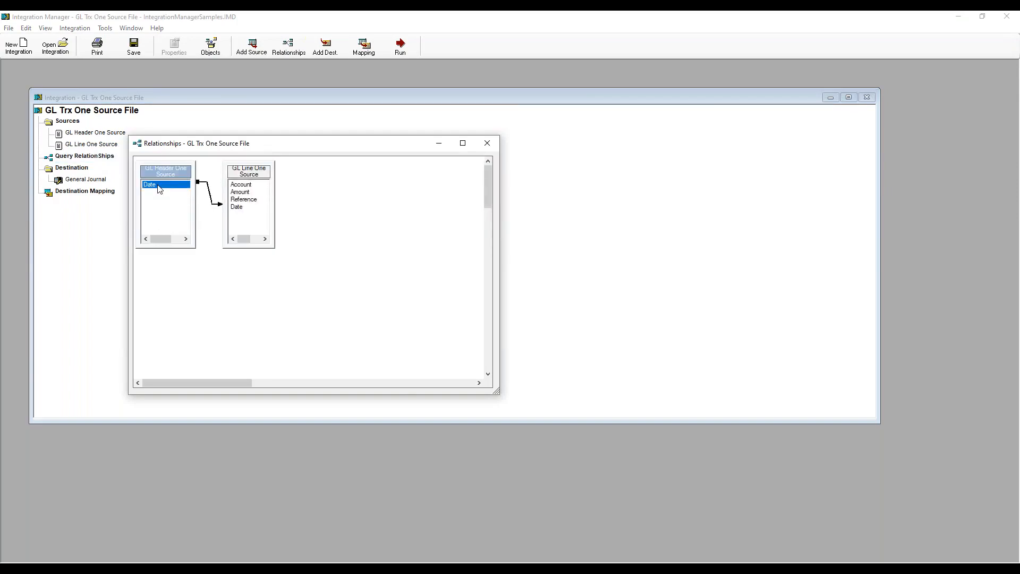
{"action": "left_click", "coordinate": [235, 208]}
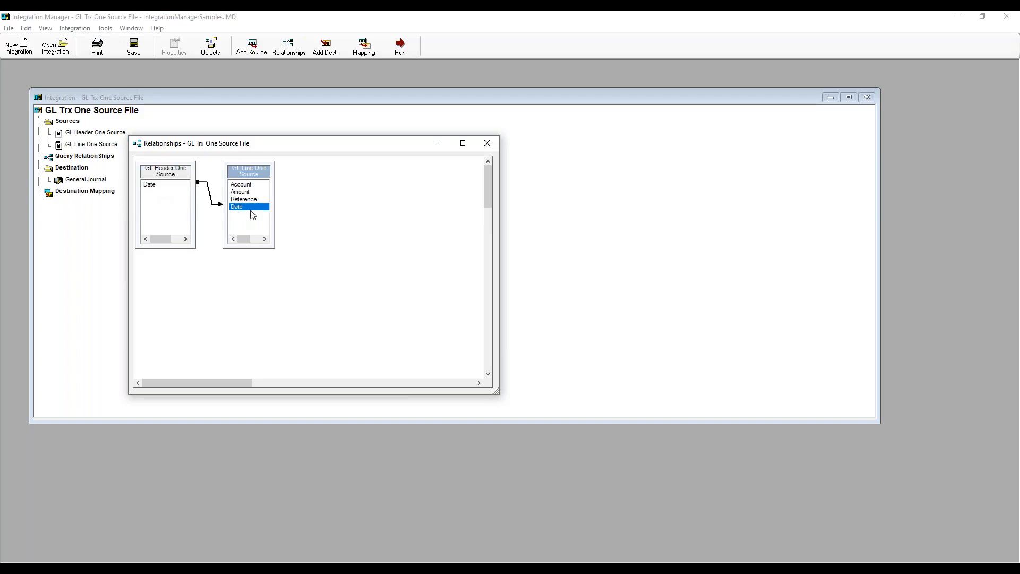
{"action": "left_click", "coordinate": [167, 185]}
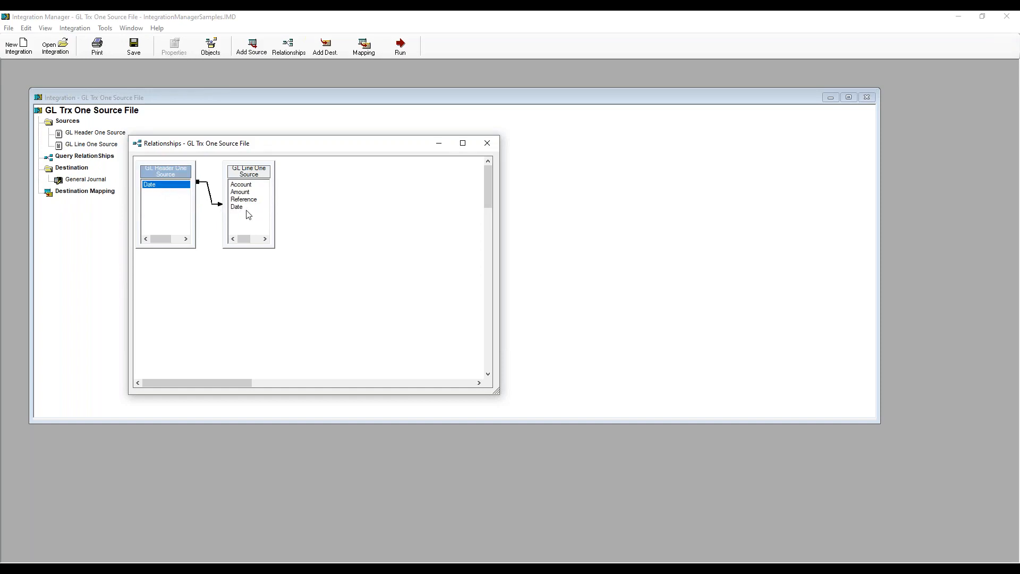
{"action": "left_click", "coordinate": [487, 143]}
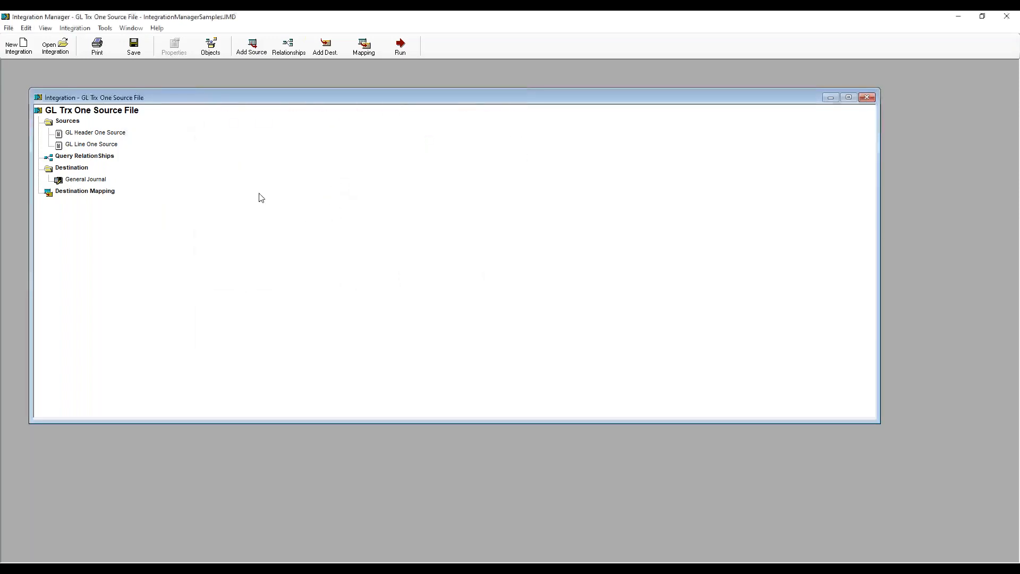
Check the General Journal destination's properties, and open the destination mapping at the General Journal level.
{"action": "double_click", "coordinate": [99, 183]}
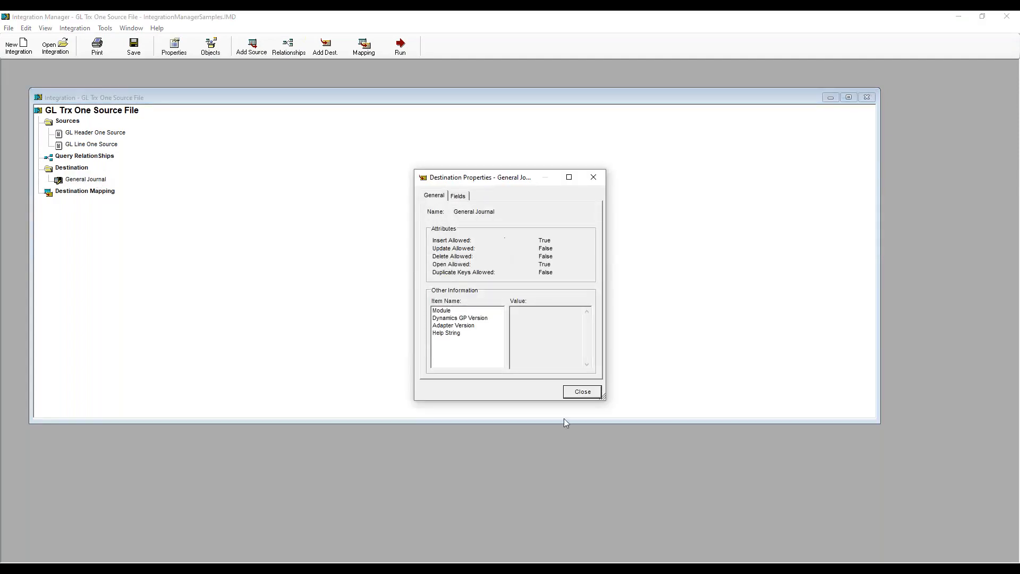
{"action": "left_click", "coordinate": [582, 392]}
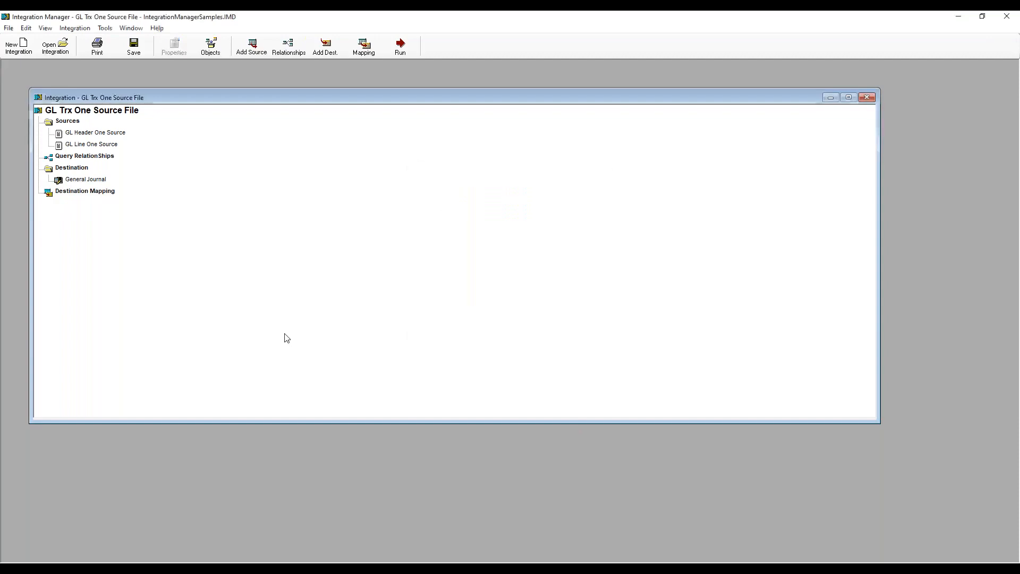
{"action": "double_click", "coordinate": [88, 194]}
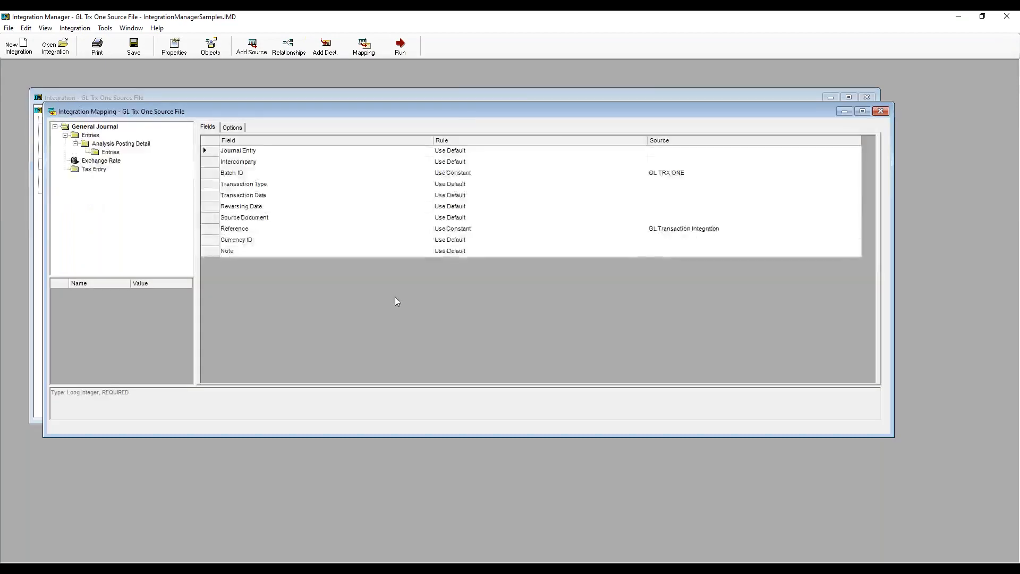
{"action": "left_click", "coordinate": [110, 128]}
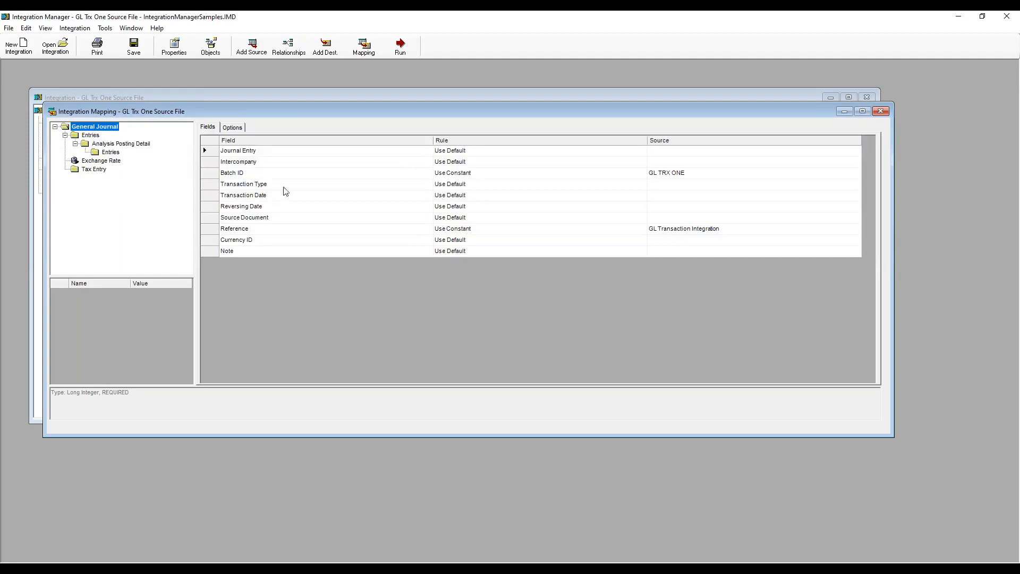
Bring up the Dynamics GP Transaction Entry window and place it clear of the header field mapping for comparison.
{"action": "mouse_move", "coordinate": [478, 566]}
{"action": "left_click", "coordinate": [533, 527]}
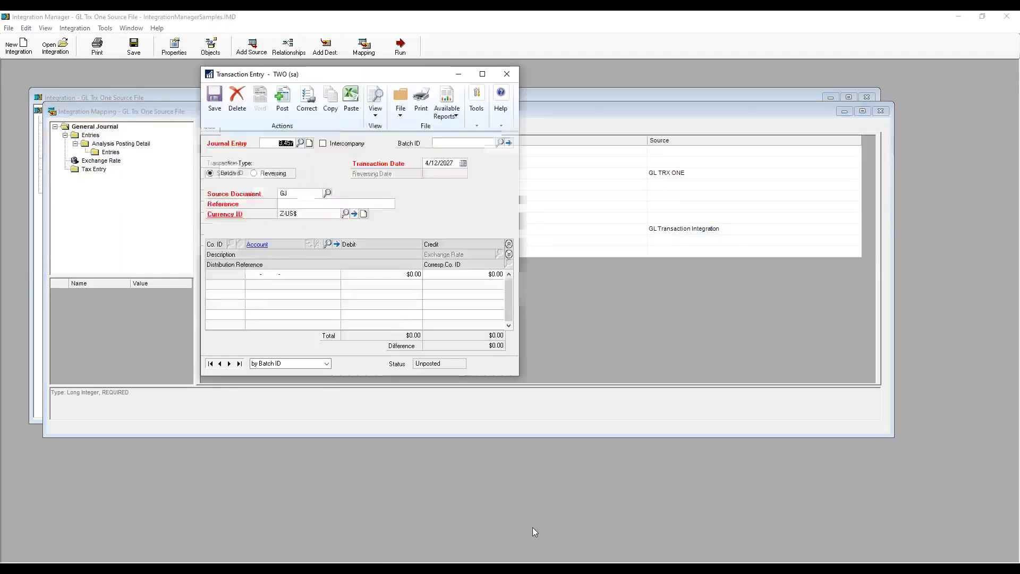
{"action": "left_click_drag", "start_coordinate": [360, 79], "coordinate": [711, 269]}
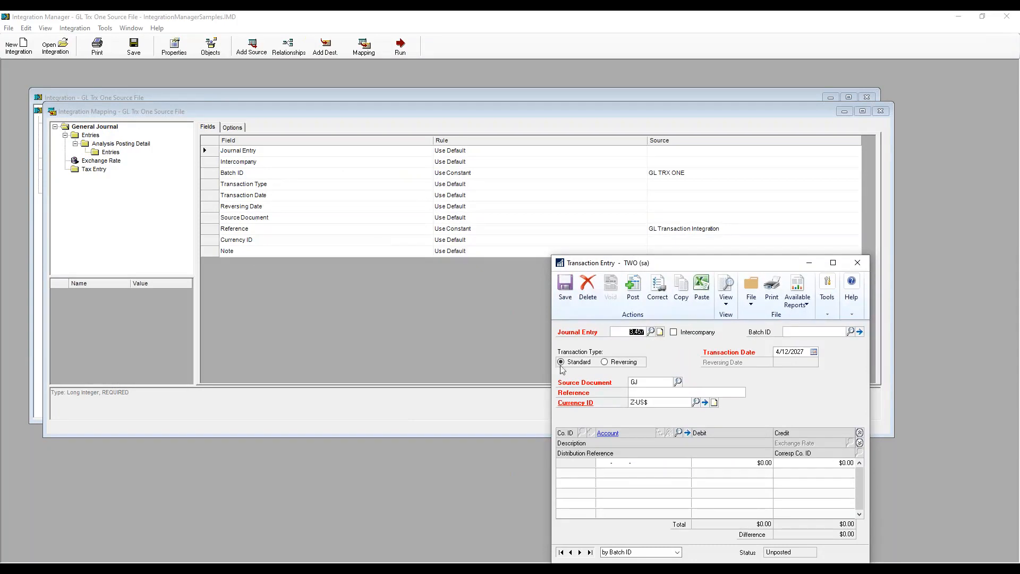
Show the Entries mapping and compare its fields with the distribution lines in the Transaction Entry window.
{"action": "left_click", "coordinate": [94, 137]}
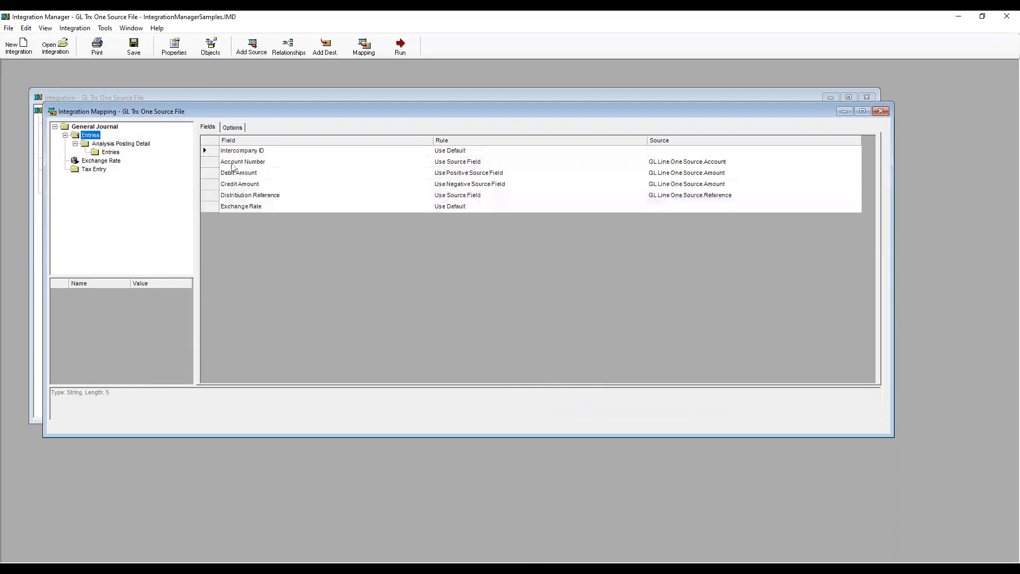
{"action": "mouse_move", "coordinate": [461, 560]}
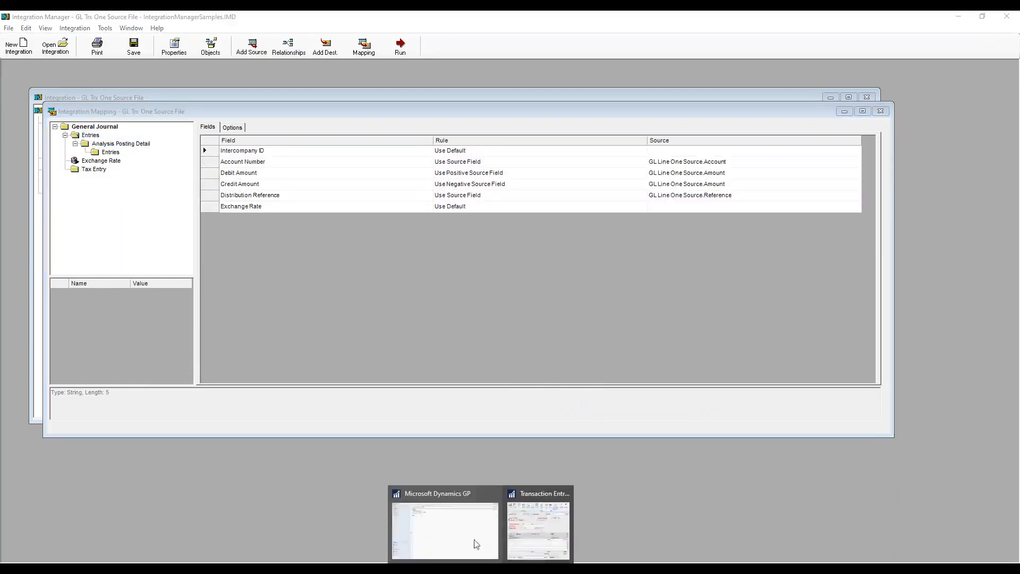
{"action": "left_click", "coordinate": [542, 520]}
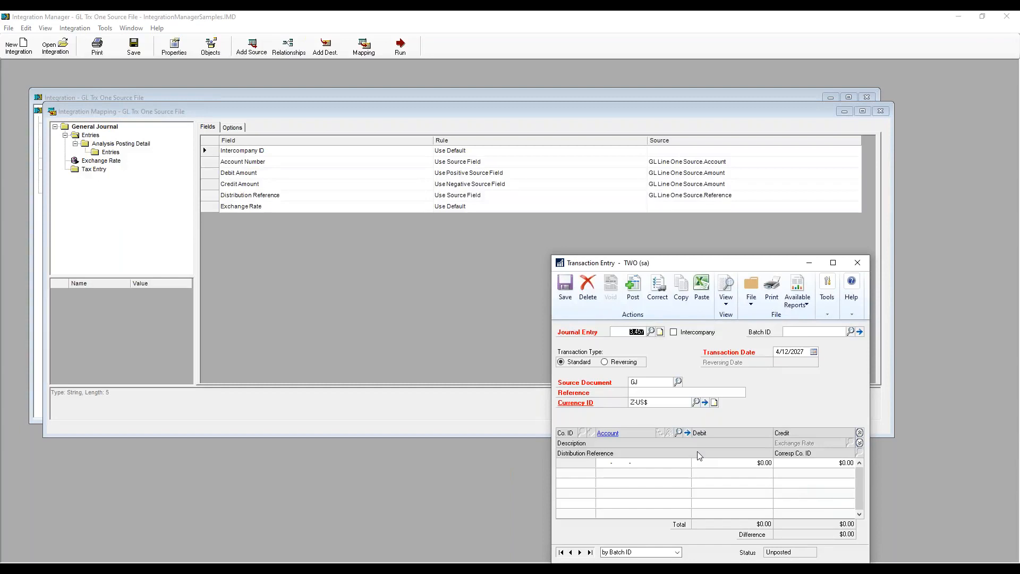
{"action": "left_click", "coordinate": [430, 282]}
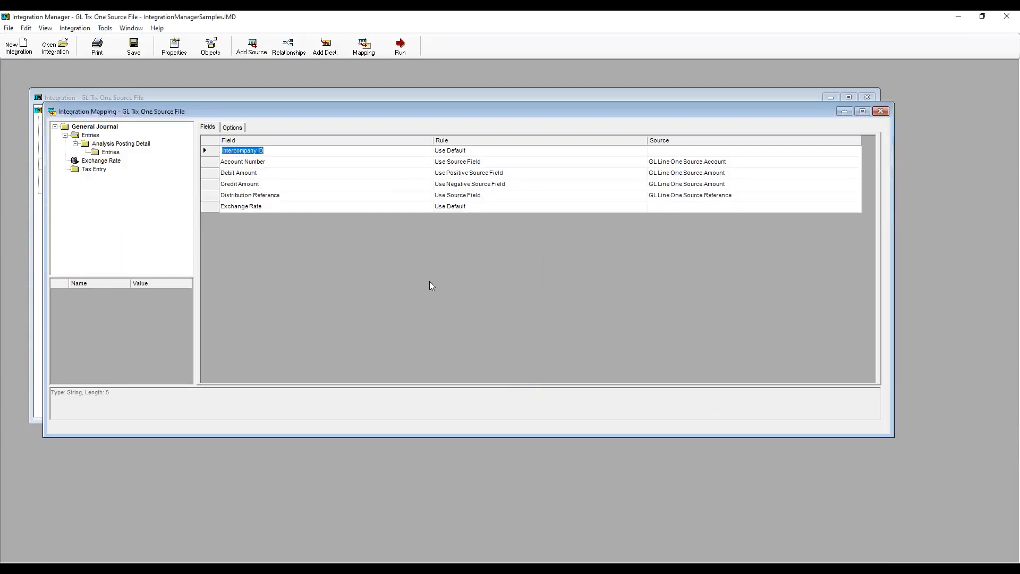
In the General Journal header mapping, set the Batch ID constant to THISISMYBATCH.
{"action": "left_click", "coordinate": [93, 127]}
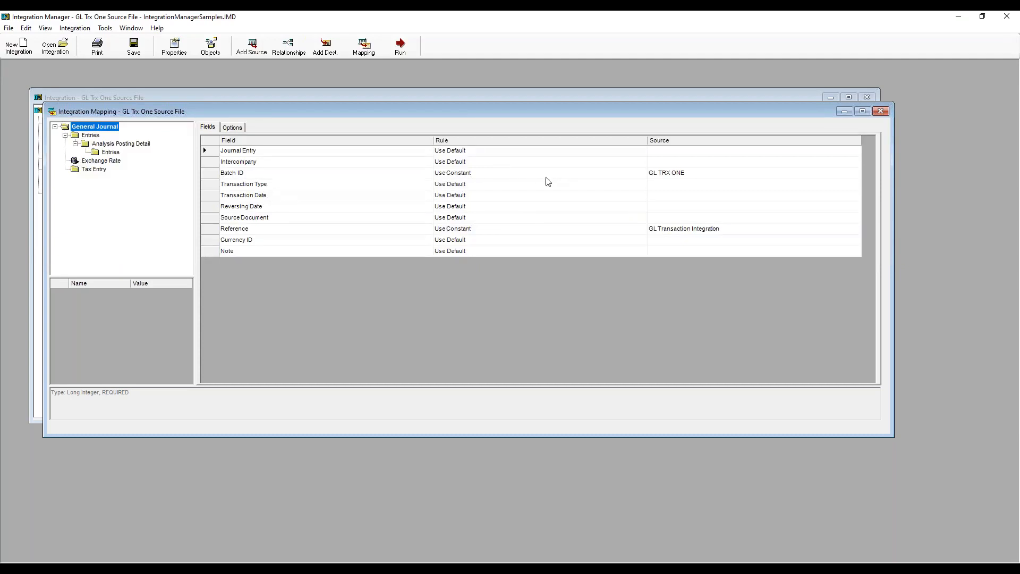
{"action": "left_click", "coordinate": [211, 176]}
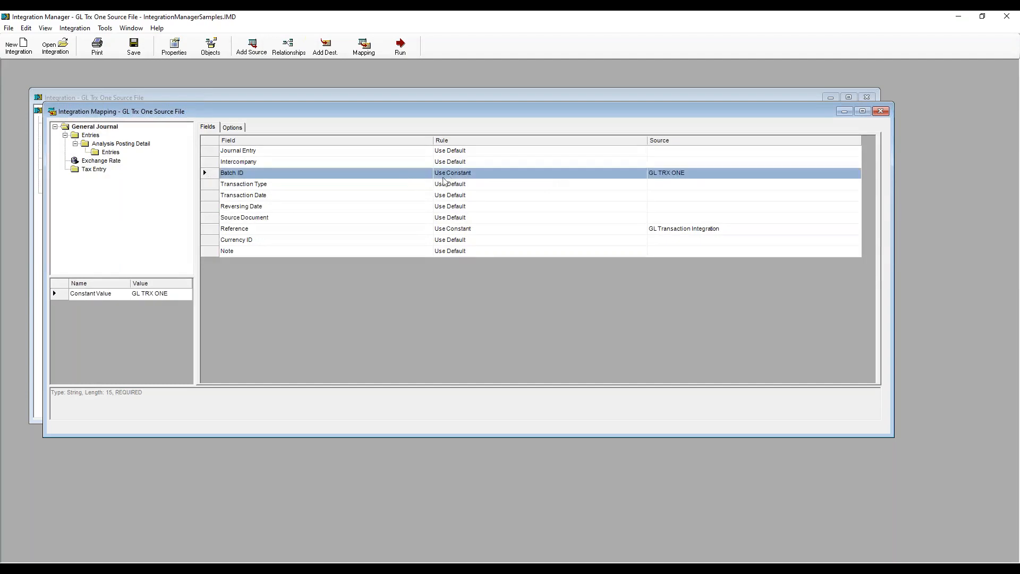
{"action": "left_click", "coordinate": [451, 177]}
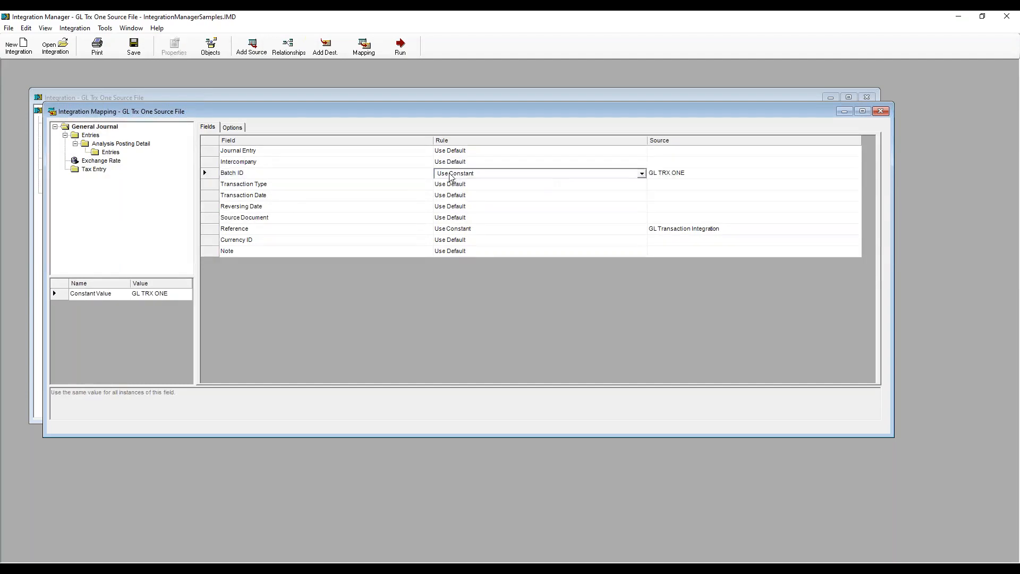
{"action": "left_click", "coordinate": [450, 177]}
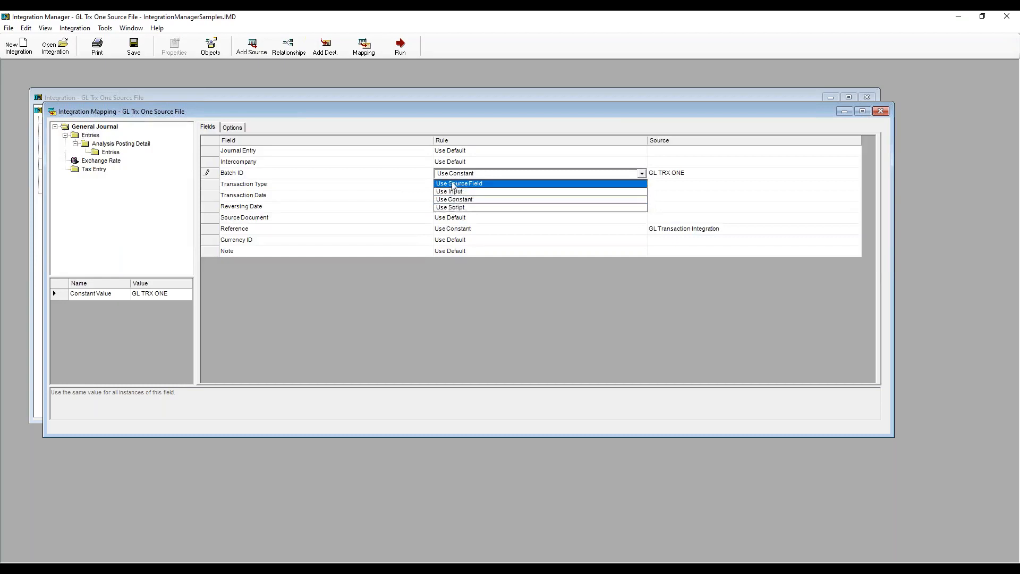
{"action": "left_click", "coordinate": [678, 175]}
{"action": "left_click", "coordinate": [663, 174]}
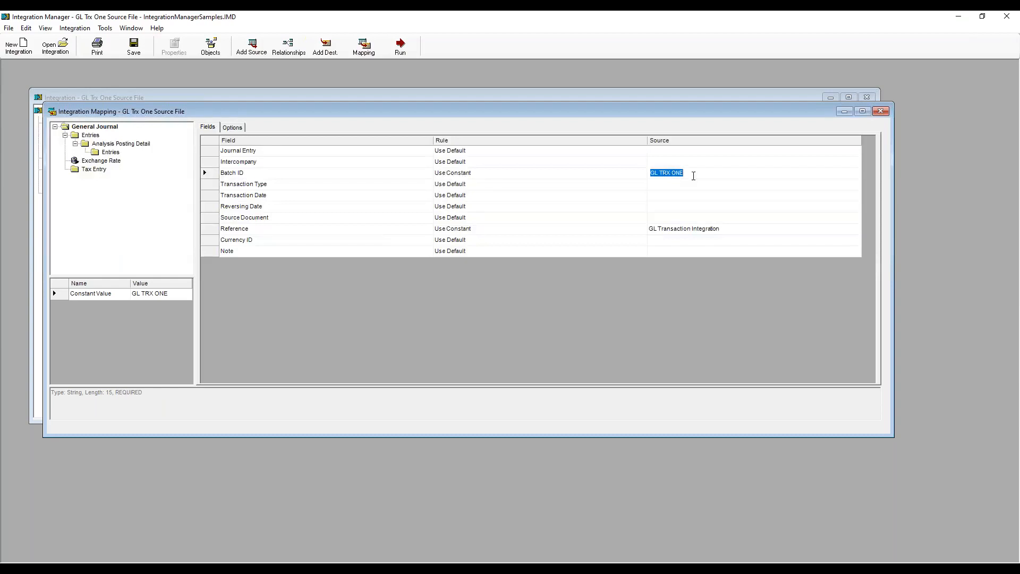
{"action": "left_click", "coordinate": [694, 176]}
{"action": "left_click_drag", "start_coordinate": [694, 176], "coordinate": [637, 173]}
{"action": "type", "text": "THISISMYBATCH"}
Look through the rule options available for Batch ID, keeping Use Constant.
{"action": "left_click", "coordinate": [551, 175]}
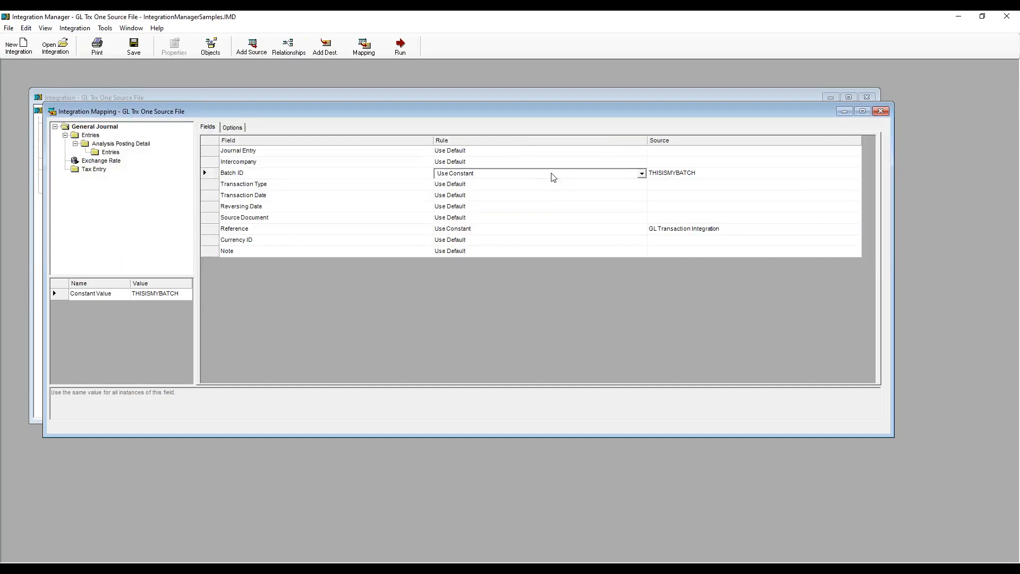
{"action": "left_click", "coordinate": [553, 177]}
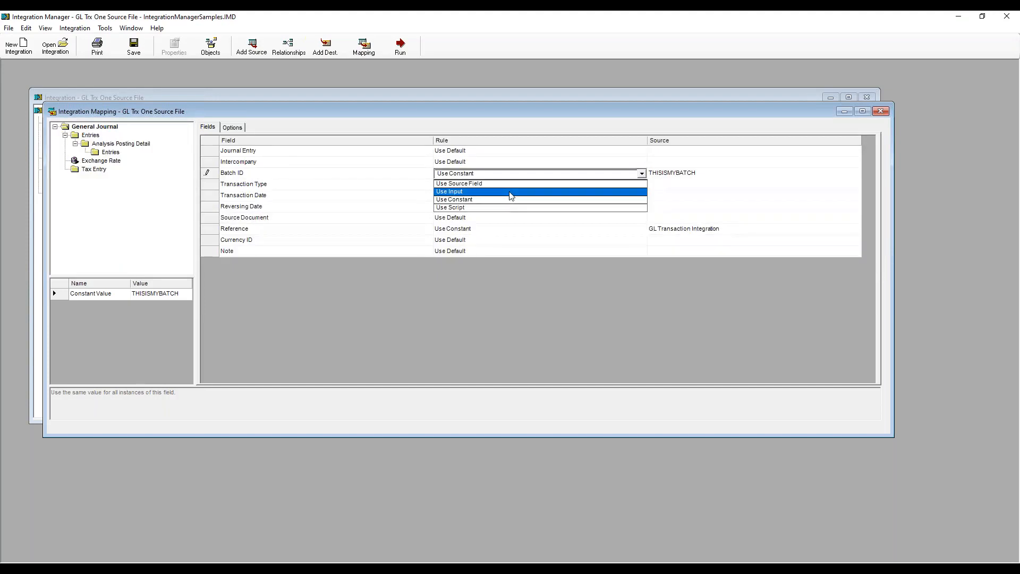
{"action": "left_click", "coordinate": [519, 163]}
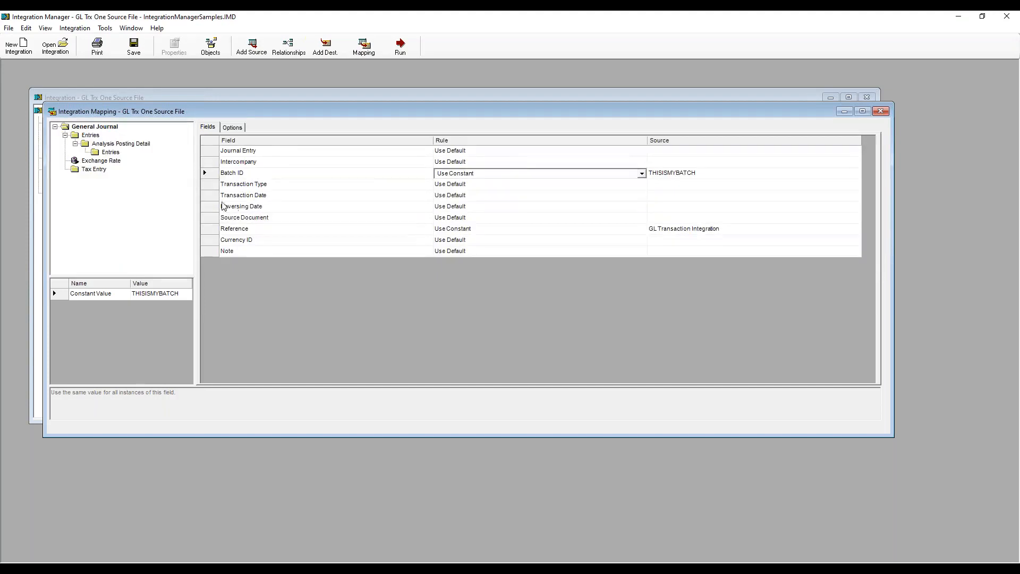
Review the Transaction Type, Transaction Date and Reversing Date mappings, and look through the rule options for Transaction Date, keeping Use Default.
{"action": "left_click", "coordinate": [211, 185]}
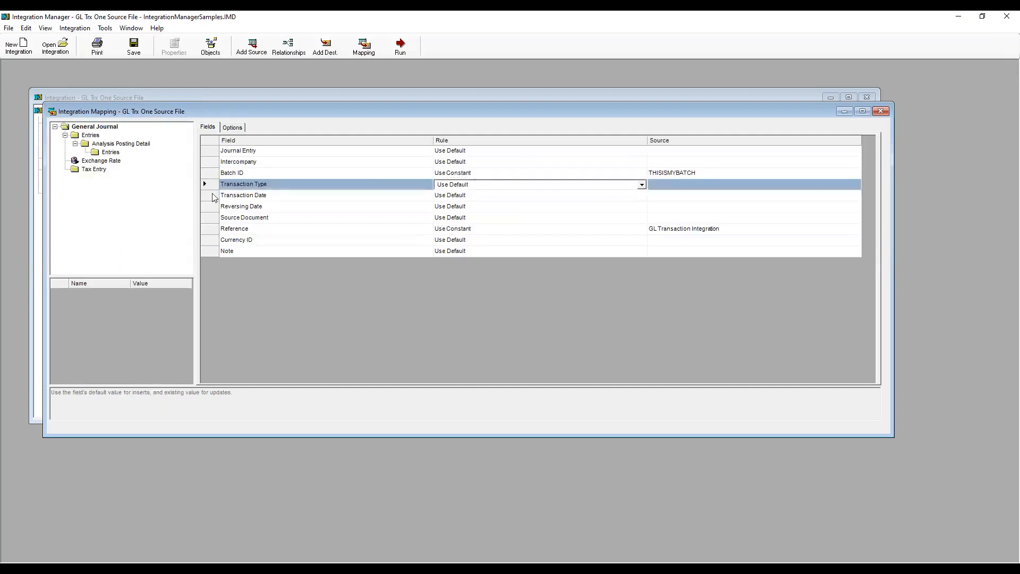
{"action": "left_click", "coordinate": [214, 196]}
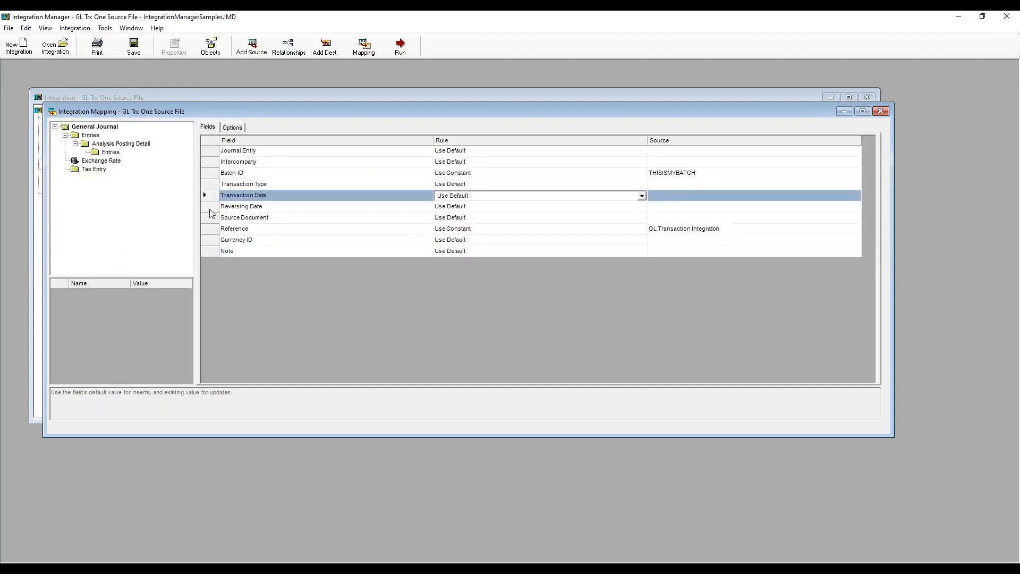
{"action": "left_click", "coordinate": [212, 210]}
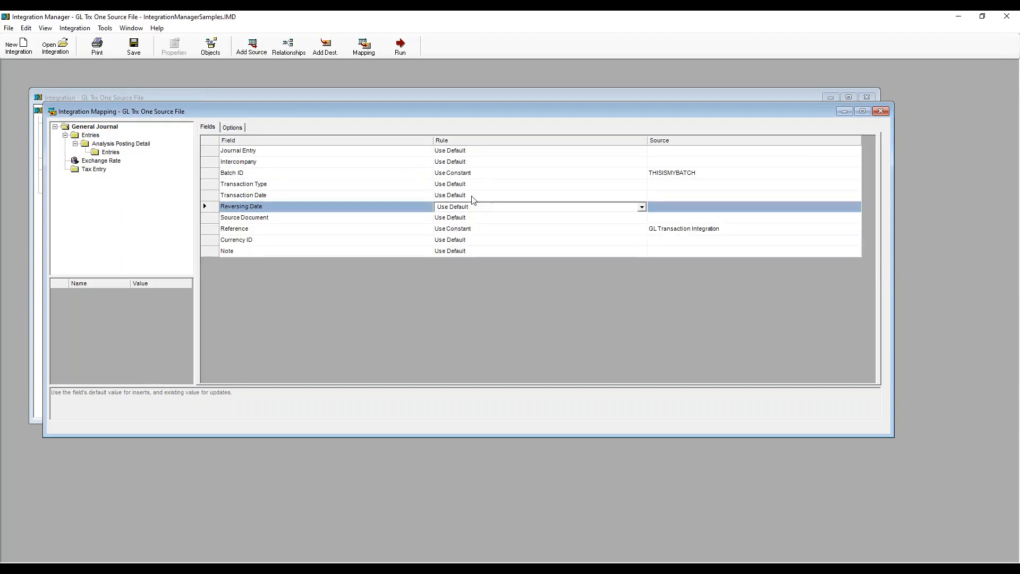
{"action": "left_click", "coordinate": [474, 197]}
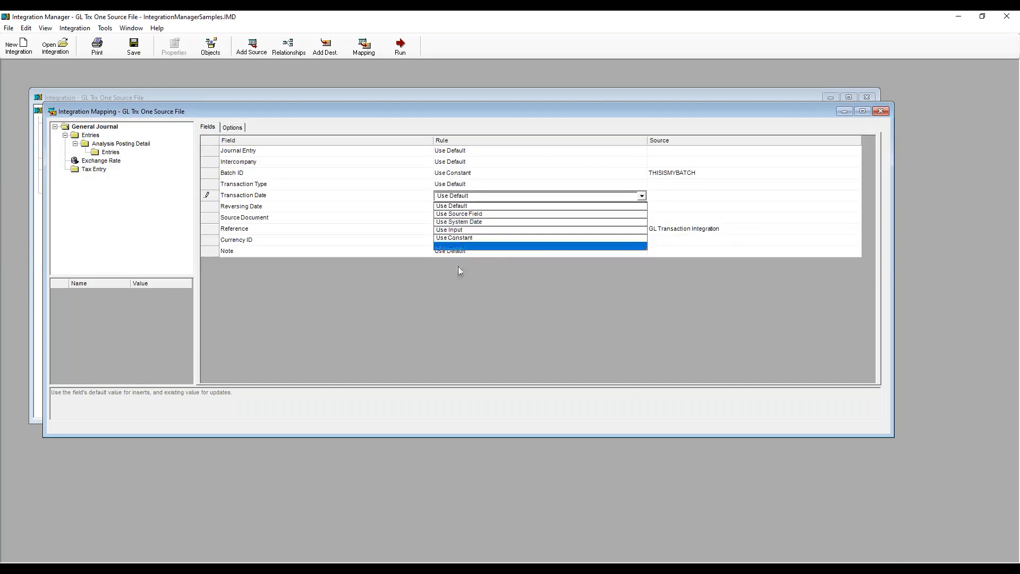
{"action": "left_click", "coordinate": [456, 295]}
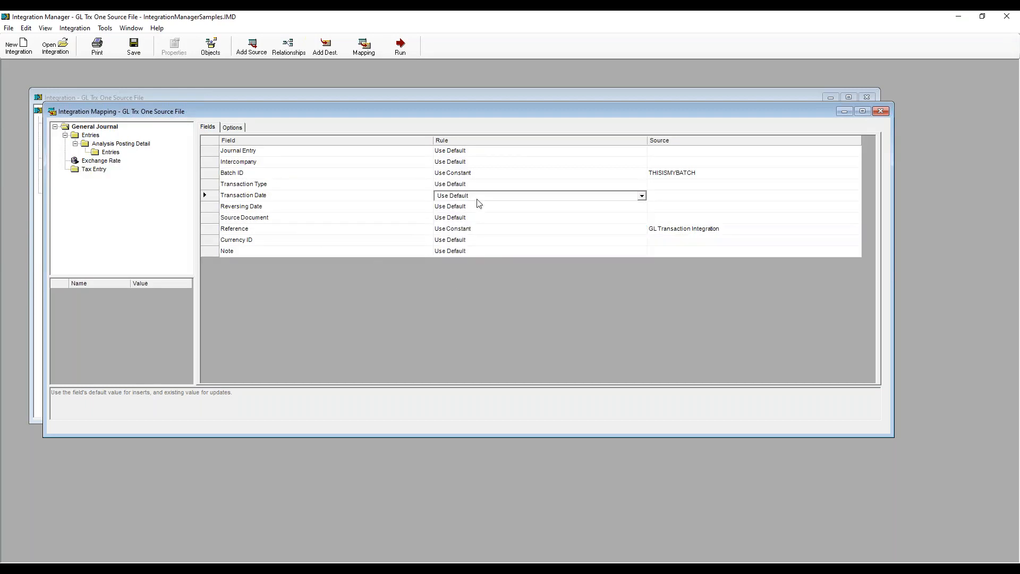
Check the Source Document mapping and look through the rule options for Reference, keeping Use Constant.
{"action": "left_click", "coordinate": [218, 220]}
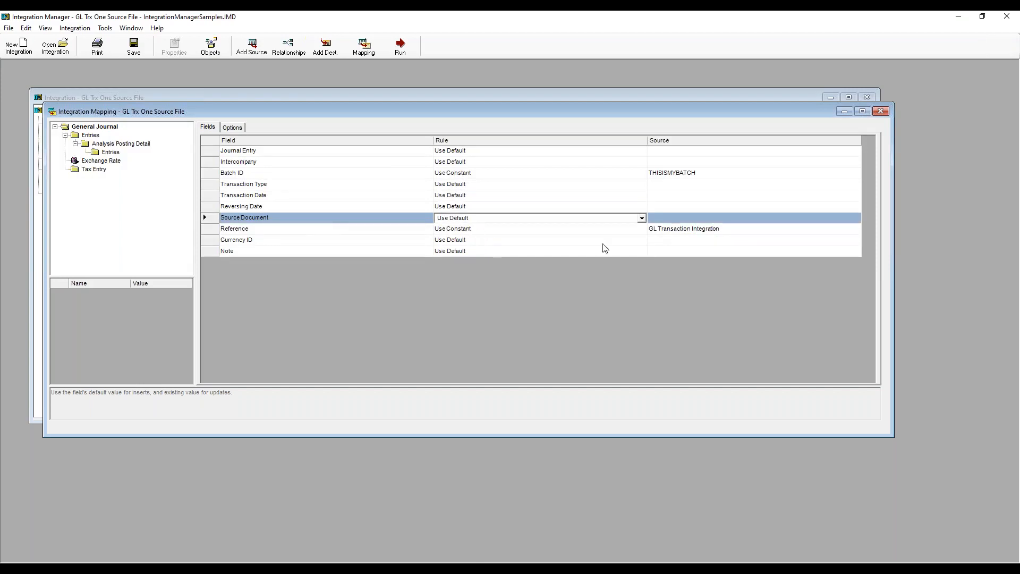
{"action": "left_click", "coordinate": [479, 232]}
{"action": "left_click", "coordinate": [479, 231]}
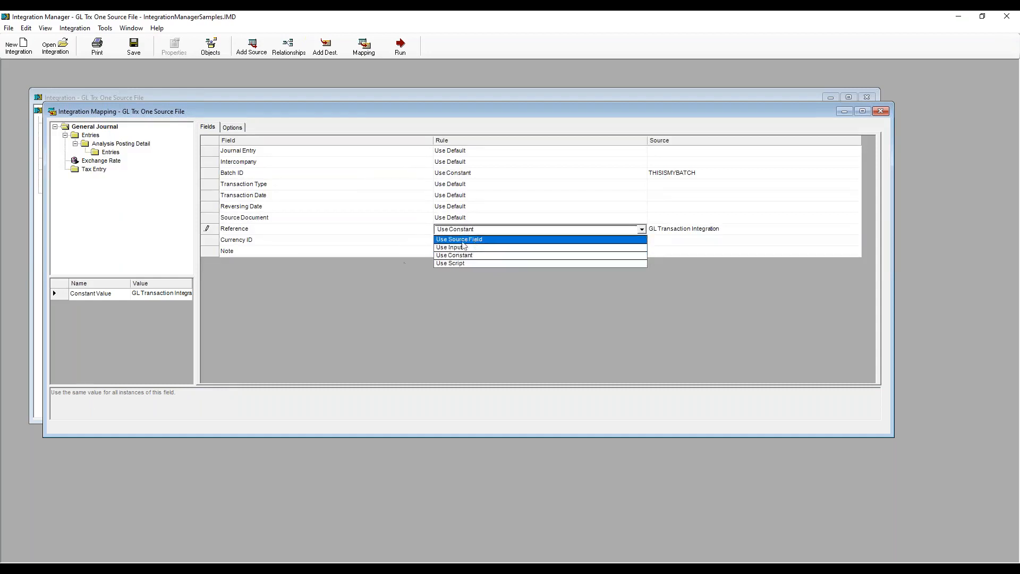
{"action": "left_click", "coordinate": [386, 263]}
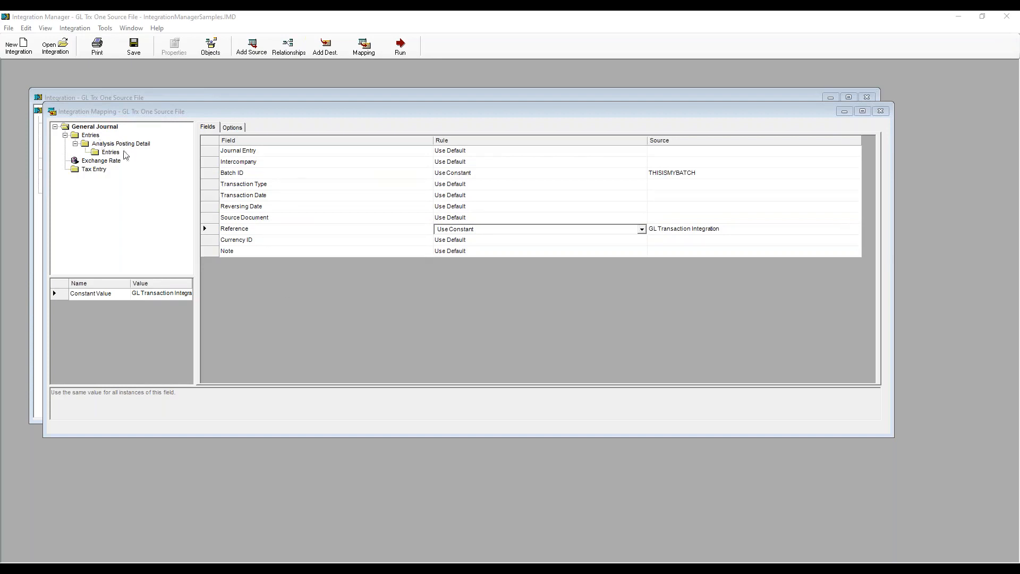
In the General Journal mapping options, examine the rule choices for Missing Batch and keep Add New Batch.
{"action": "left_click", "coordinate": [240, 127]}
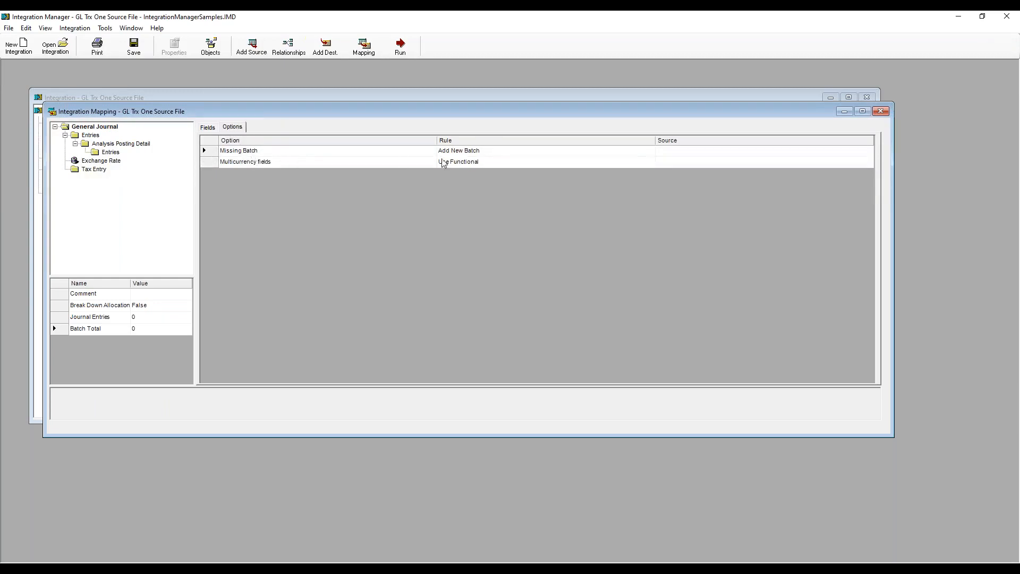
{"action": "left_click", "coordinate": [468, 151]}
{"action": "left_click", "coordinate": [469, 154]}
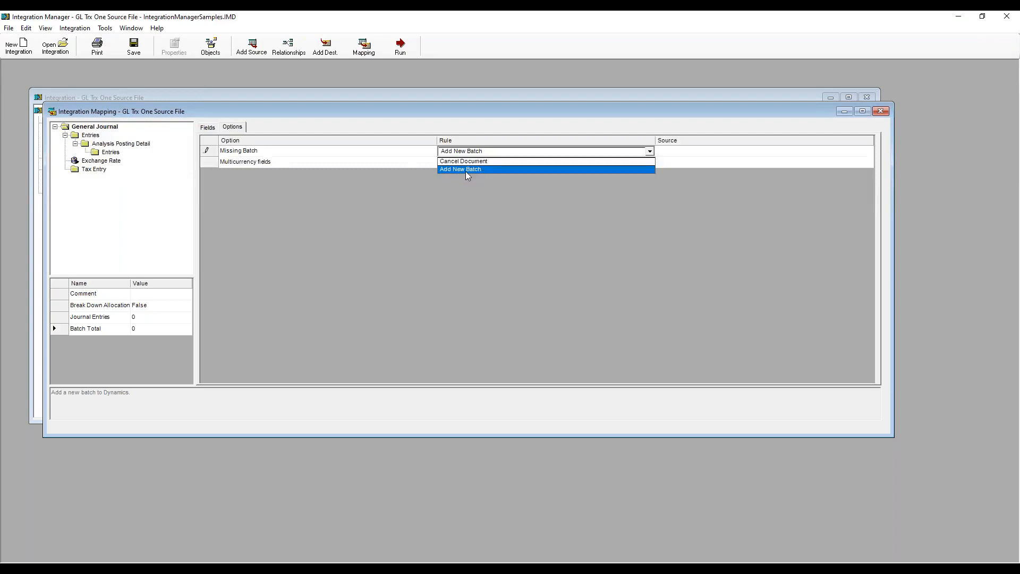
{"action": "left_click", "coordinate": [467, 171]}
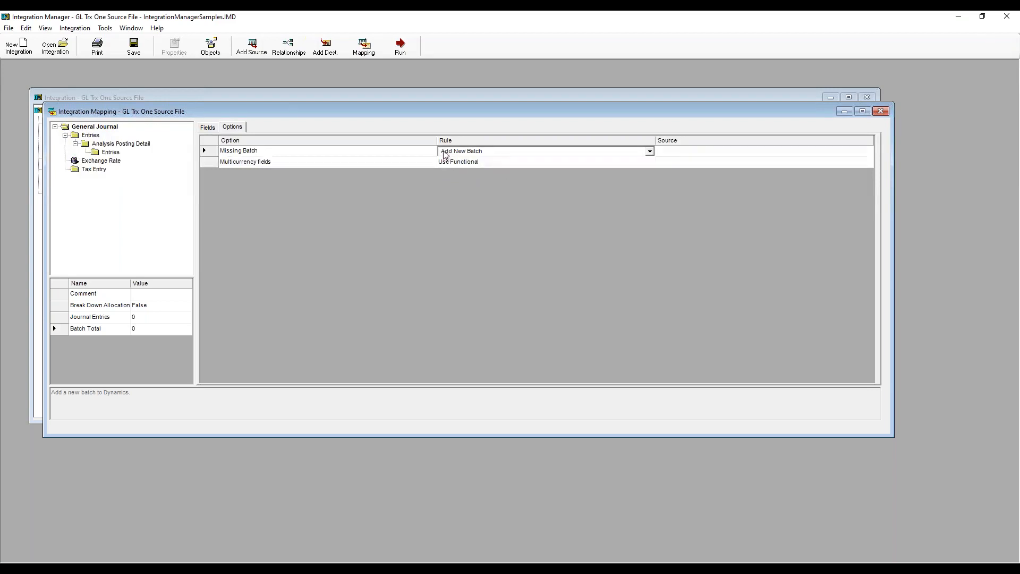
{"action": "left_click", "coordinate": [208, 128]}
{"action": "left_click", "coordinate": [233, 127]}
{"action": "left_click", "coordinate": [462, 152]}
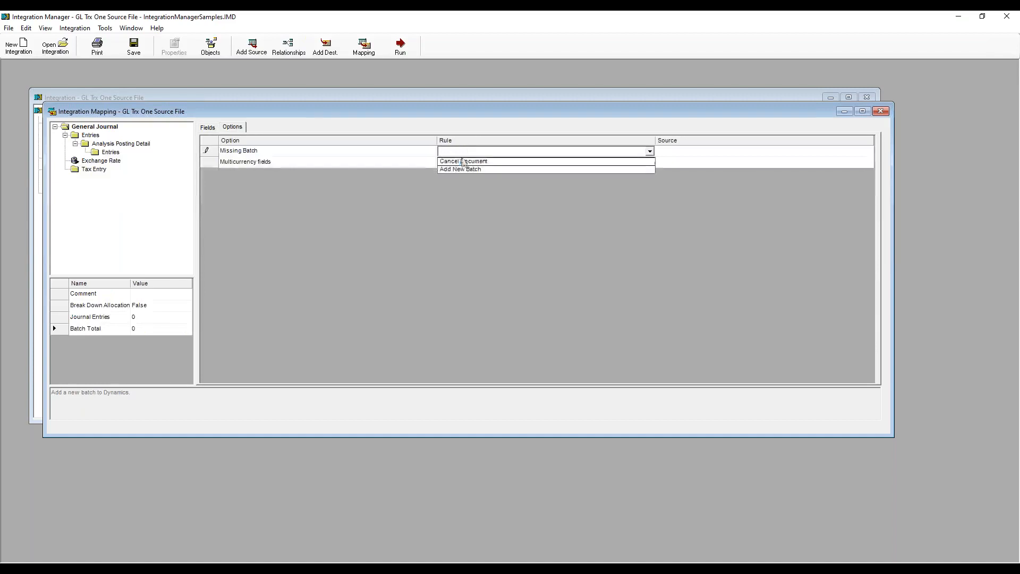
{"action": "left_click", "coordinate": [462, 169]}
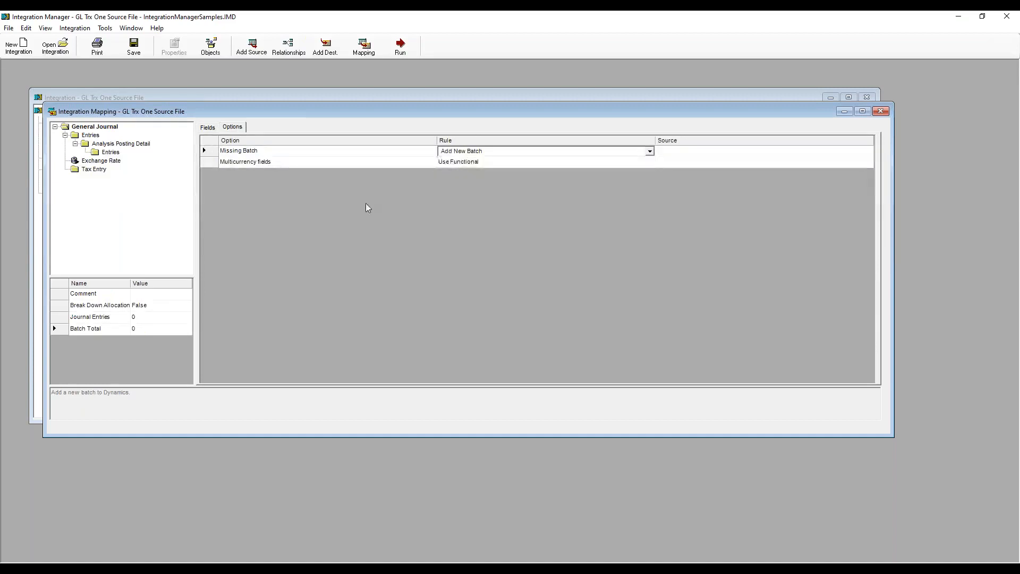
Return to the General Journal field mapping and reselect Use Constant as the rule for Reference.
{"action": "left_click", "coordinate": [208, 128]}
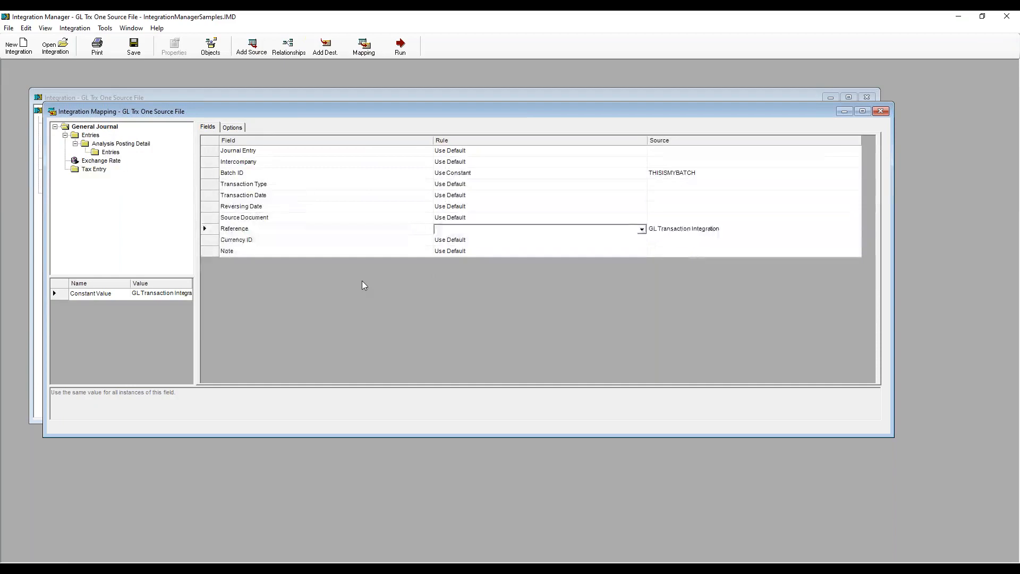
{"action": "left_click", "coordinate": [449, 233]}
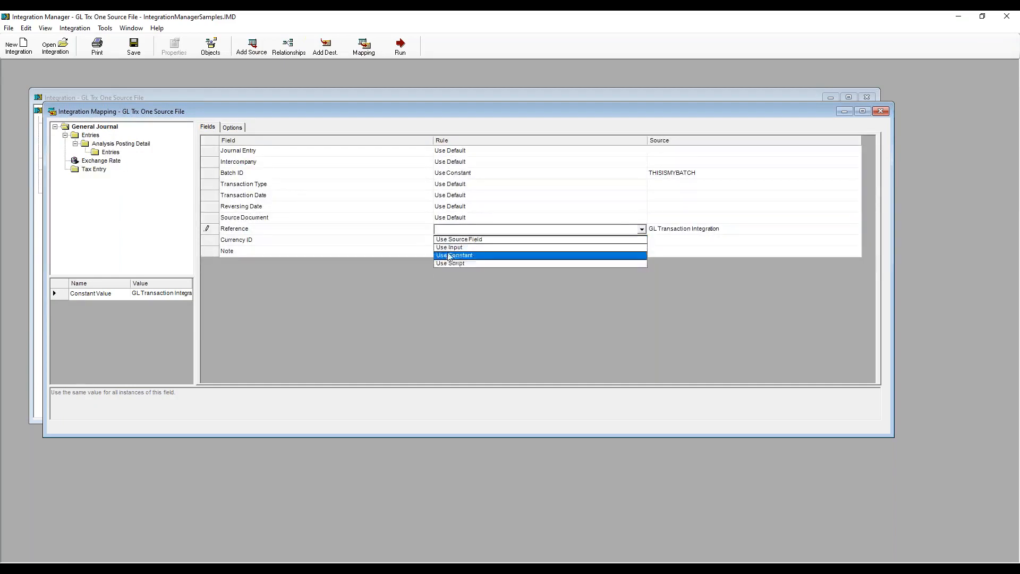
{"action": "left_click", "coordinate": [453, 256]}
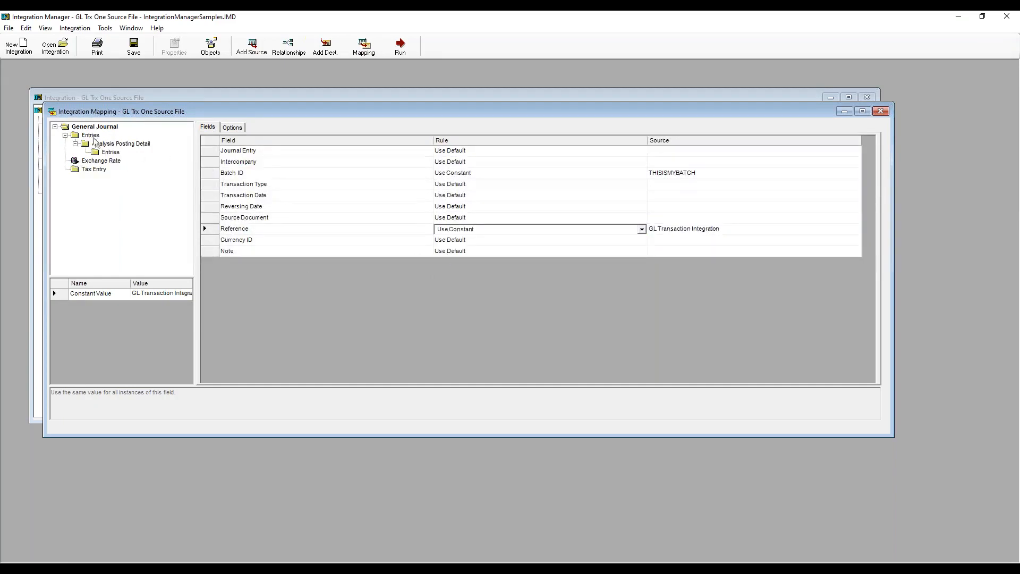
Show the Entries mapping and examine the source rules and properties of Debit Amount and Credit Amount.
{"action": "left_click", "coordinate": [93, 138]}
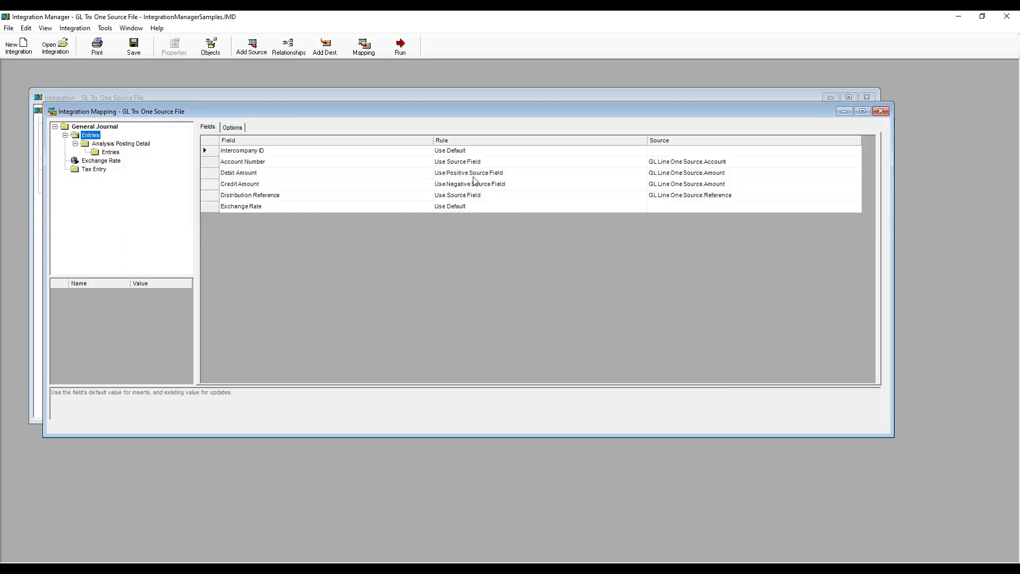
{"action": "left_click", "coordinate": [305, 174]}
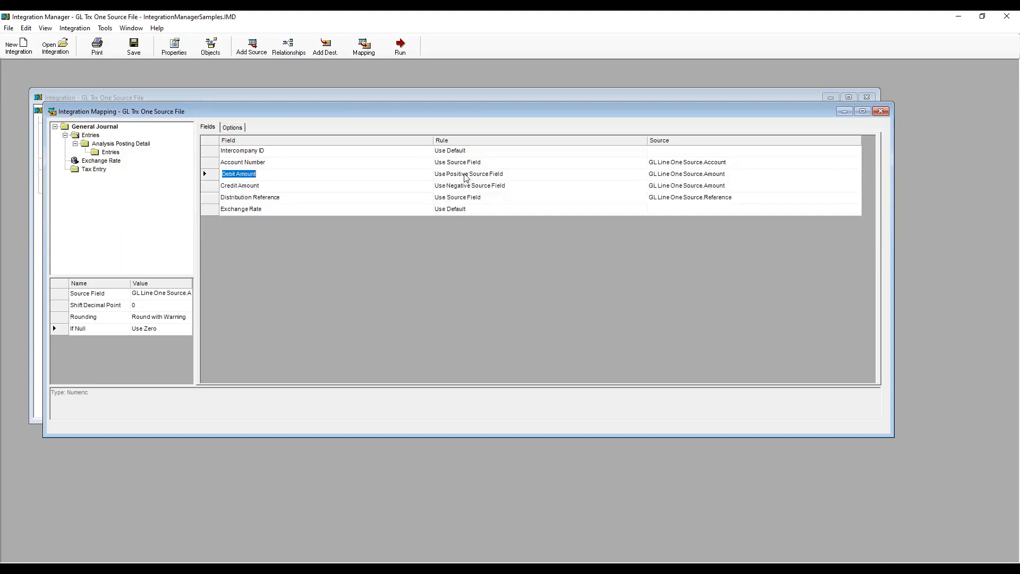
{"action": "left_click", "coordinate": [470, 196]}
{"action": "left_click", "coordinate": [468, 191]}
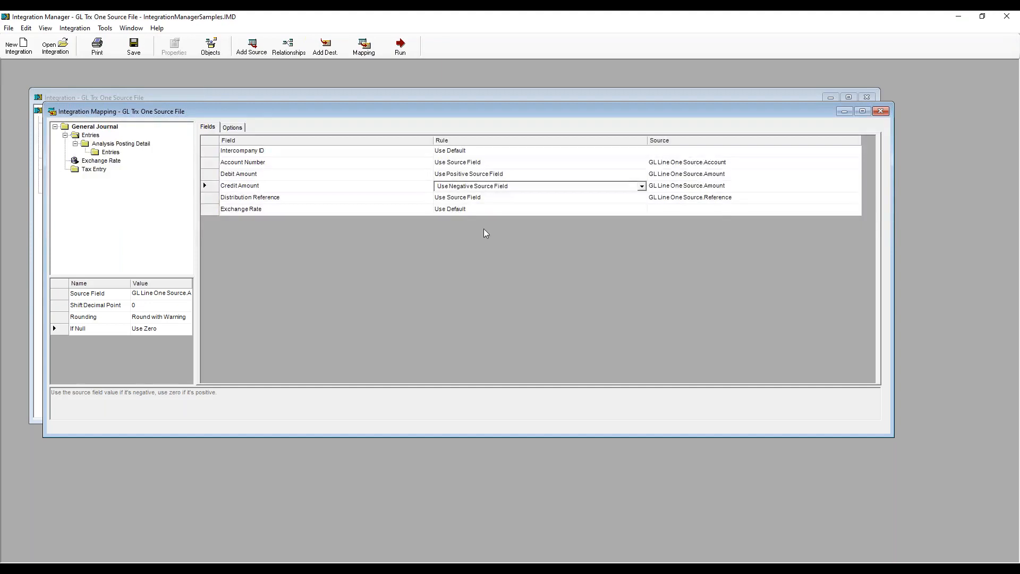
{"action": "left_click", "coordinate": [457, 174]}
Show the Distribution Reference properties and look through the Case Conversion options, keeping No Conversion.
{"action": "left_click", "coordinate": [463, 199]}
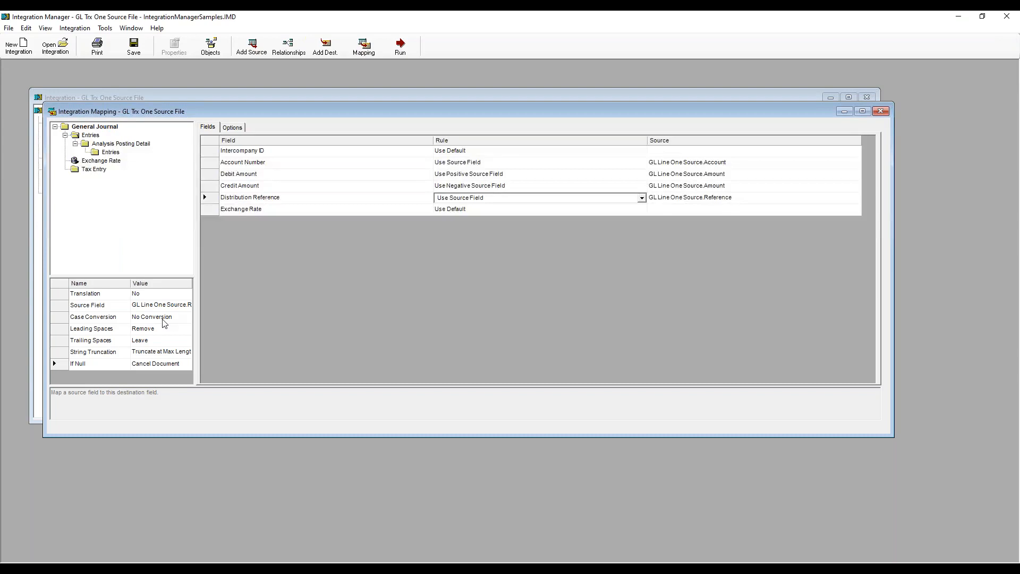
{"action": "left_click", "coordinate": [75, 318]}
{"action": "left_click", "coordinate": [154, 319]}
{"action": "left_click", "coordinate": [154, 318]}
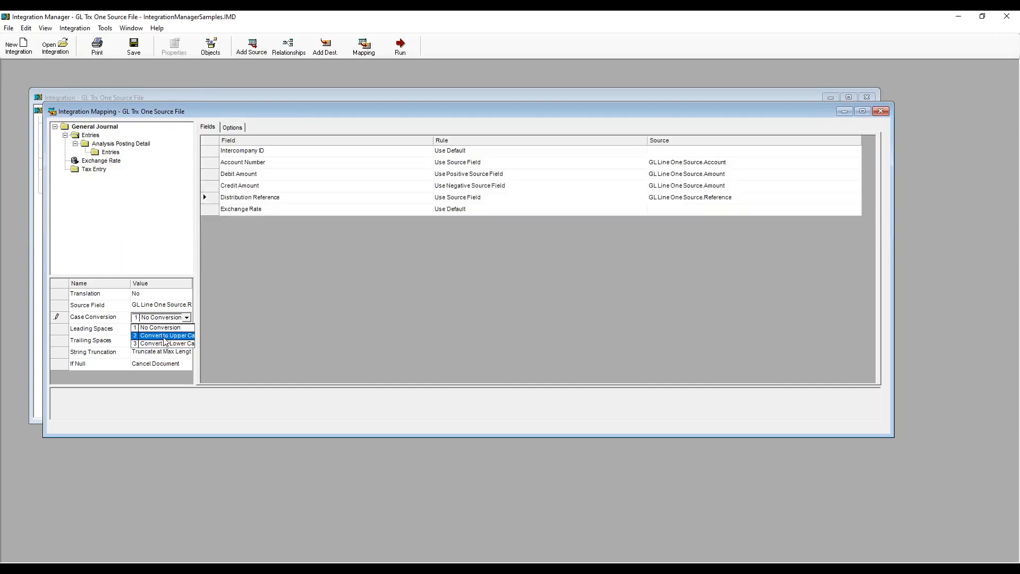
{"action": "left_click", "coordinate": [203, 314]}
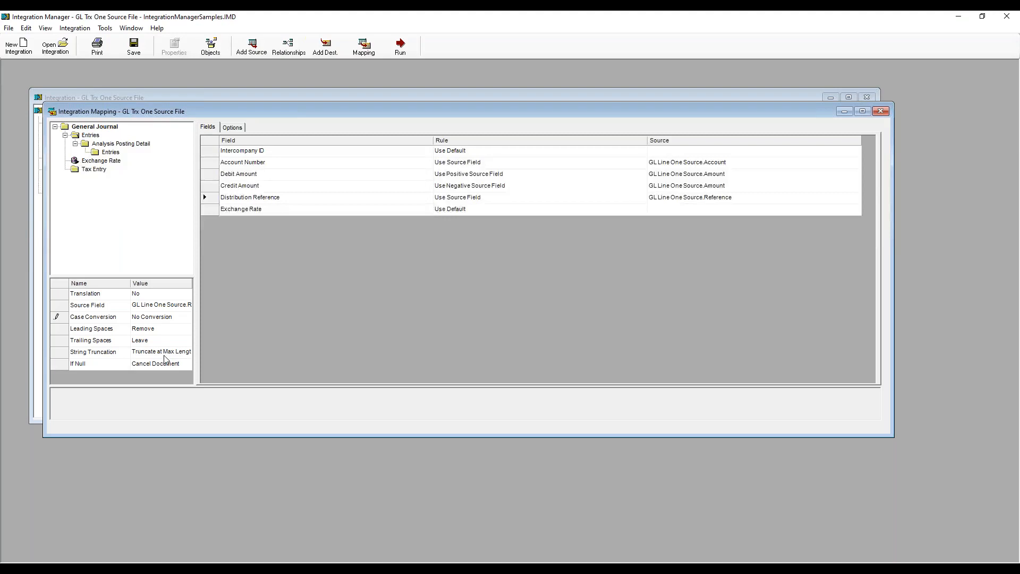
{"action": "left_click", "coordinate": [152, 319]}
{"action": "left_click", "coordinate": [153, 318]}
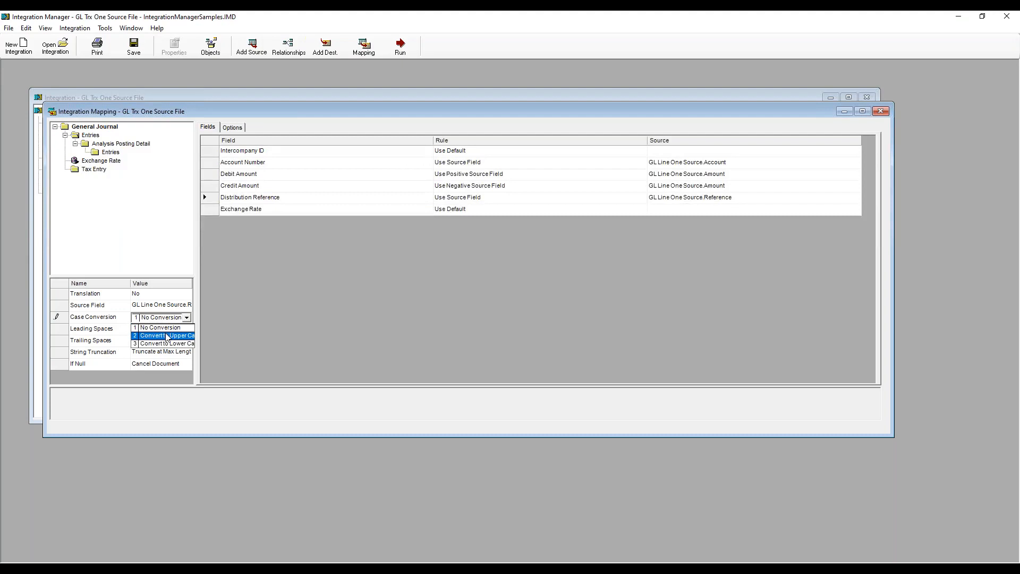
{"action": "left_click", "coordinate": [212, 336]}
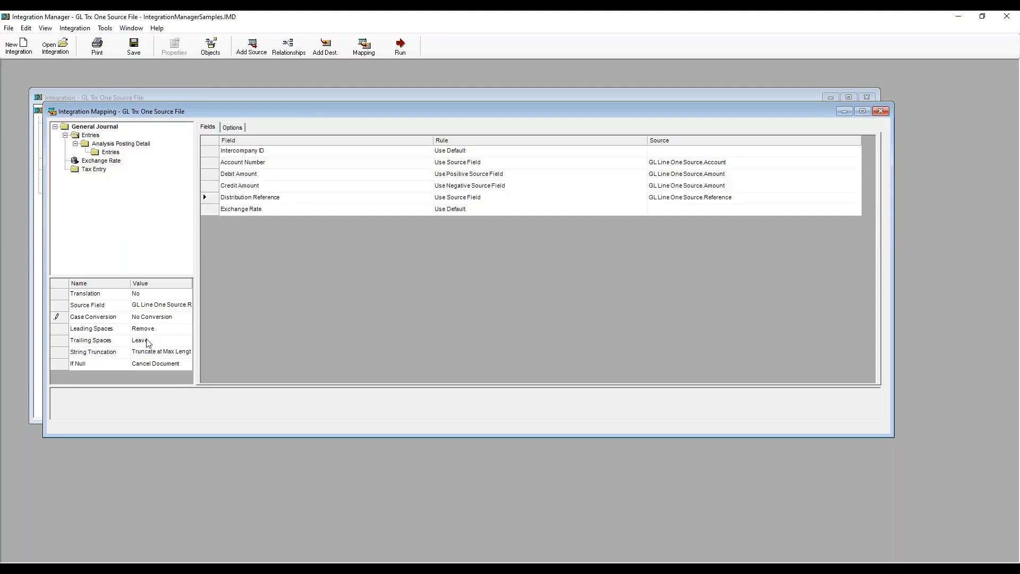
Look through the Trailing Spaces and String Truncation options for Distribution Reference, keeping the existing choices.
{"action": "left_click", "coordinate": [148, 342]}
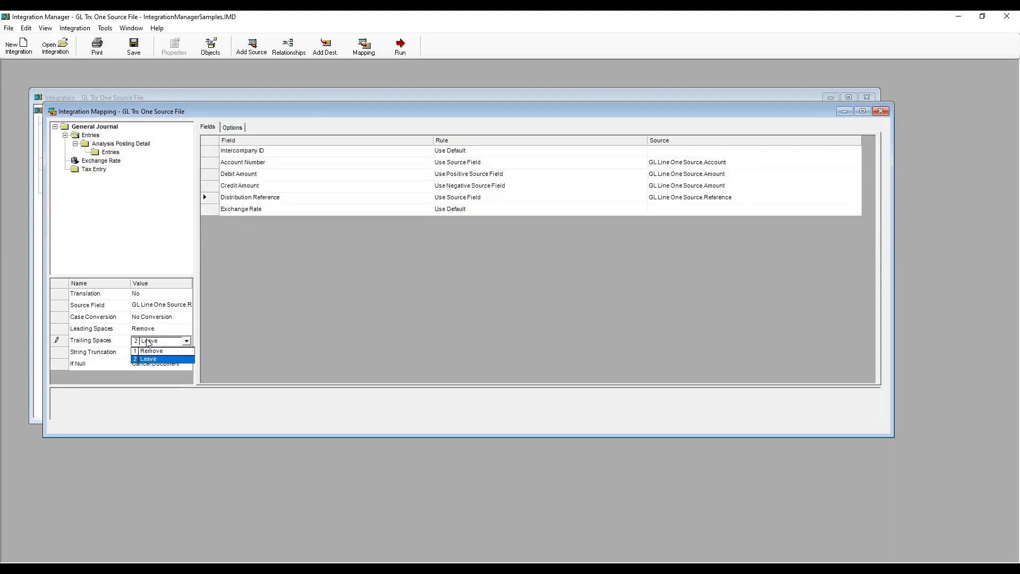
{"action": "left_click", "coordinate": [149, 343]}
{"action": "left_click", "coordinate": [178, 355]}
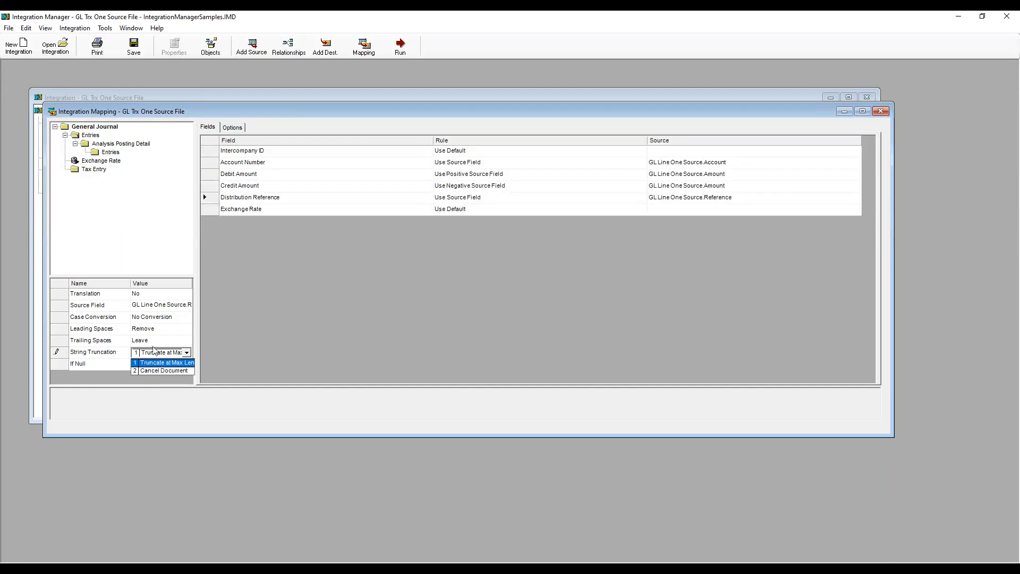
{"action": "left_click", "coordinate": [173, 237]}
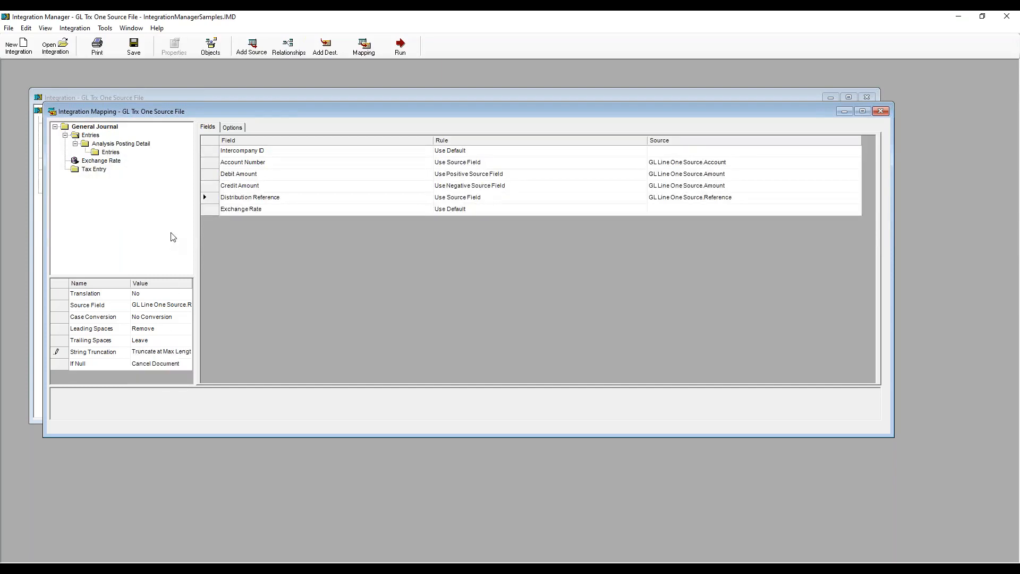
Review the If Null options for Distribution Reference and set the property to Use Blank.
{"action": "left_click", "coordinate": [162, 365]}
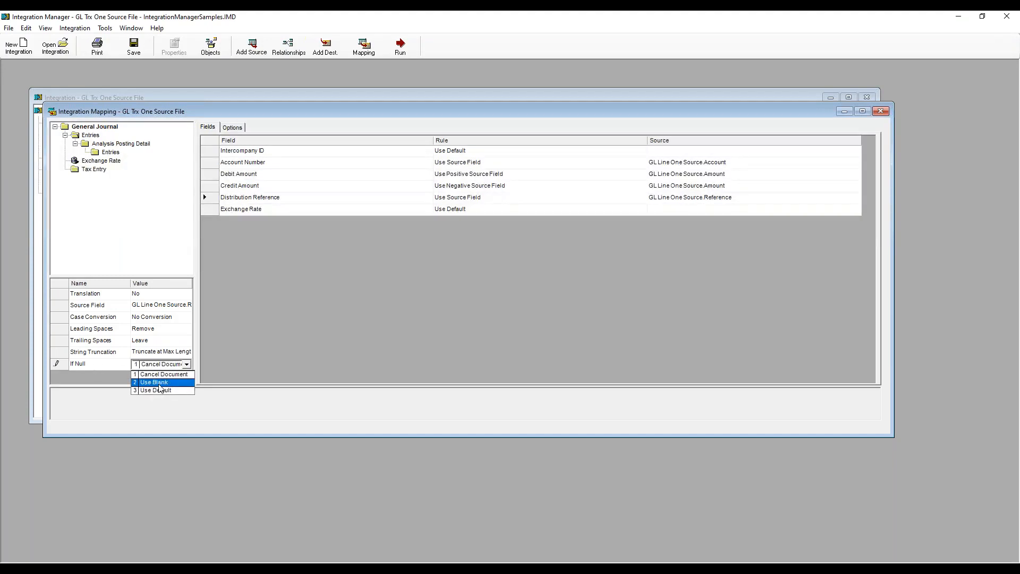
{"action": "left_click", "coordinate": [242, 362]}
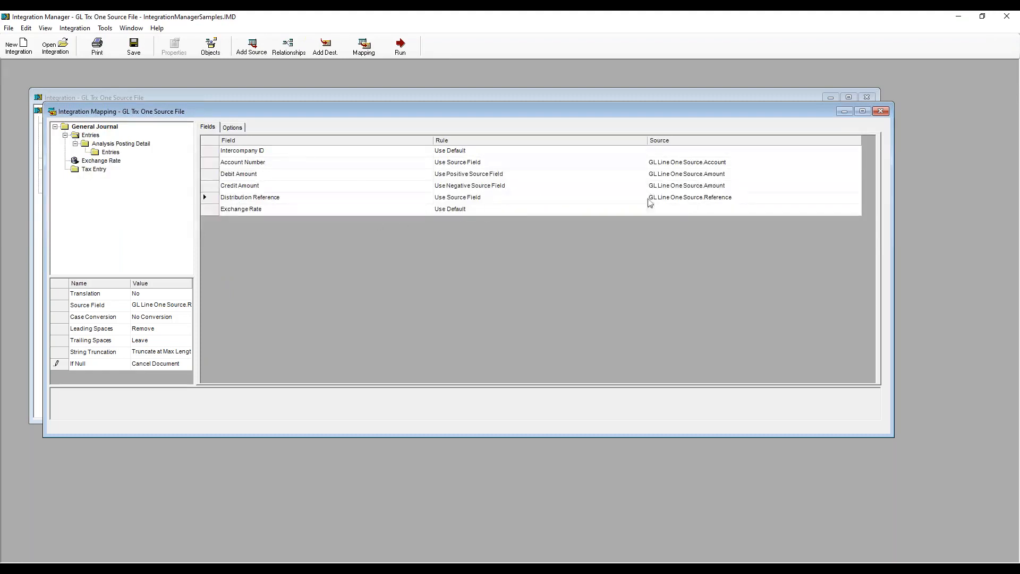
{"action": "left_click", "coordinate": [157, 367]}
{"action": "left_click", "coordinate": [157, 366]}
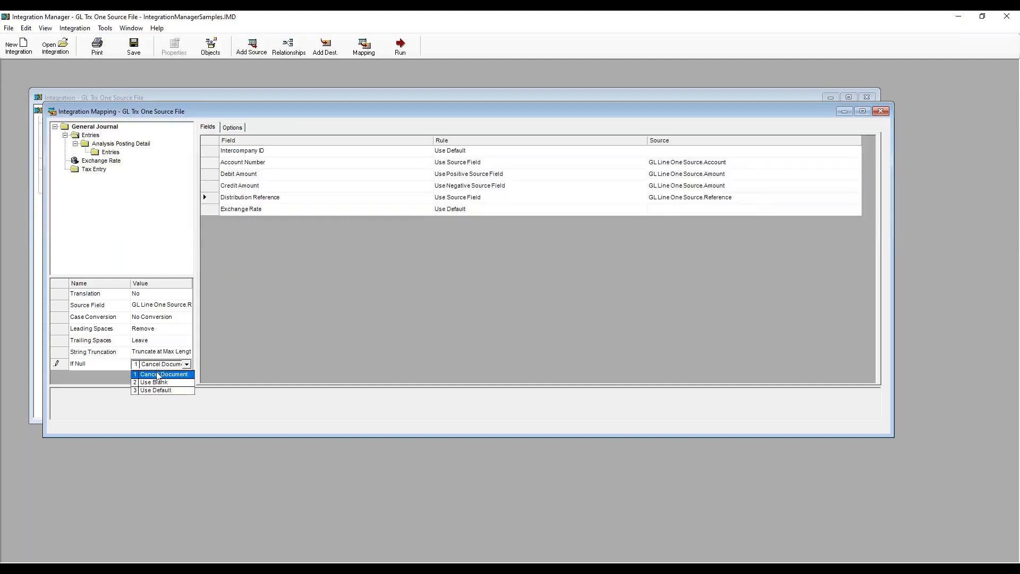
{"action": "left_click", "coordinate": [160, 390]}
{"action": "left_click", "coordinate": [186, 364]}
{"action": "left_click", "coordinate": [185, 380]}
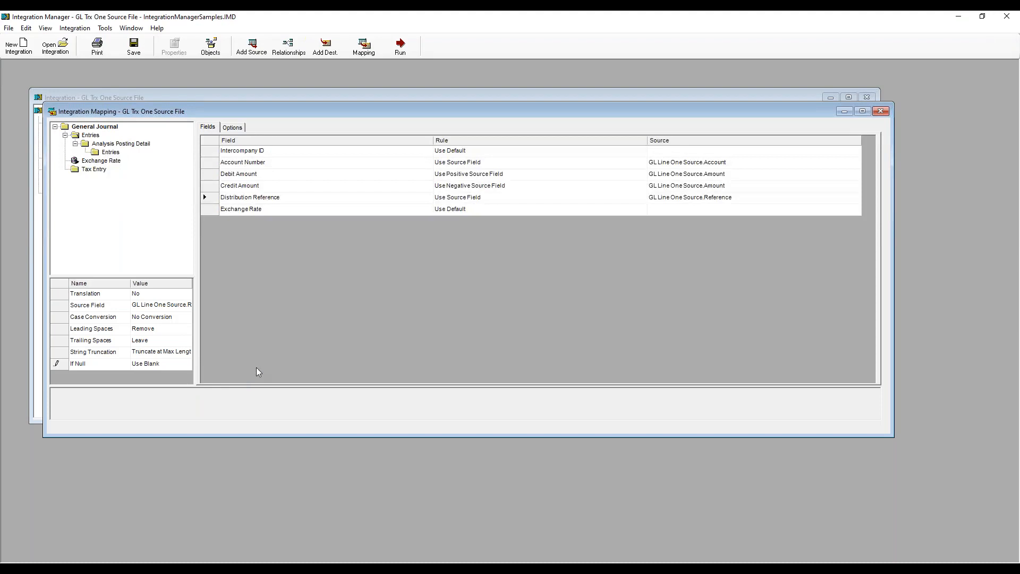
{"action": "left_click", "coordinate": [153, 365]}
{"action": "left_click", "coordinate": [153, 366]}
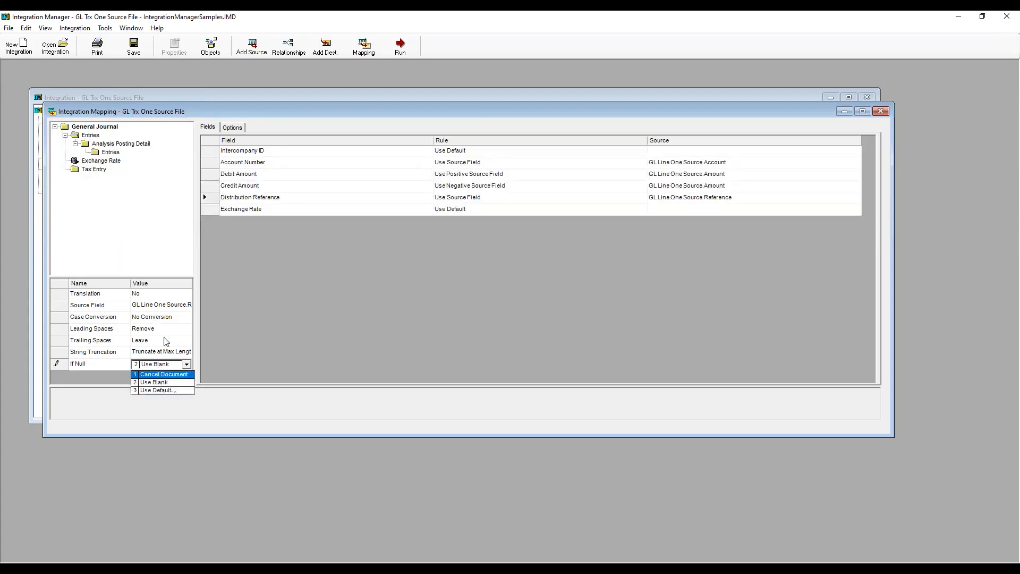
{"action": "left_click", "coordinate": [153, 218]}
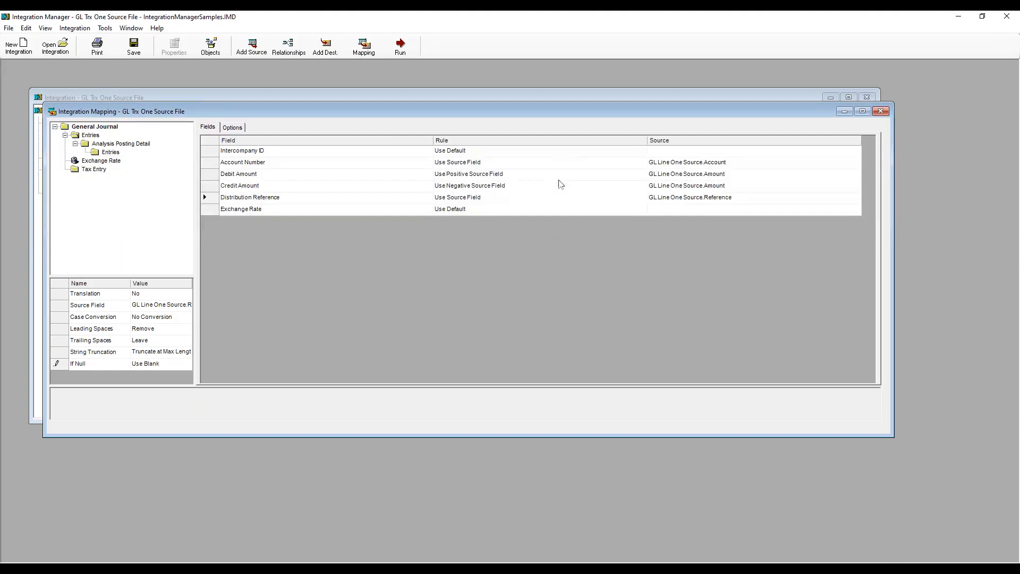
Close the mapping and the GL Trx One Source File integration, saving its changes.
{"action": "left_click", "coordinate": [880, 111]}
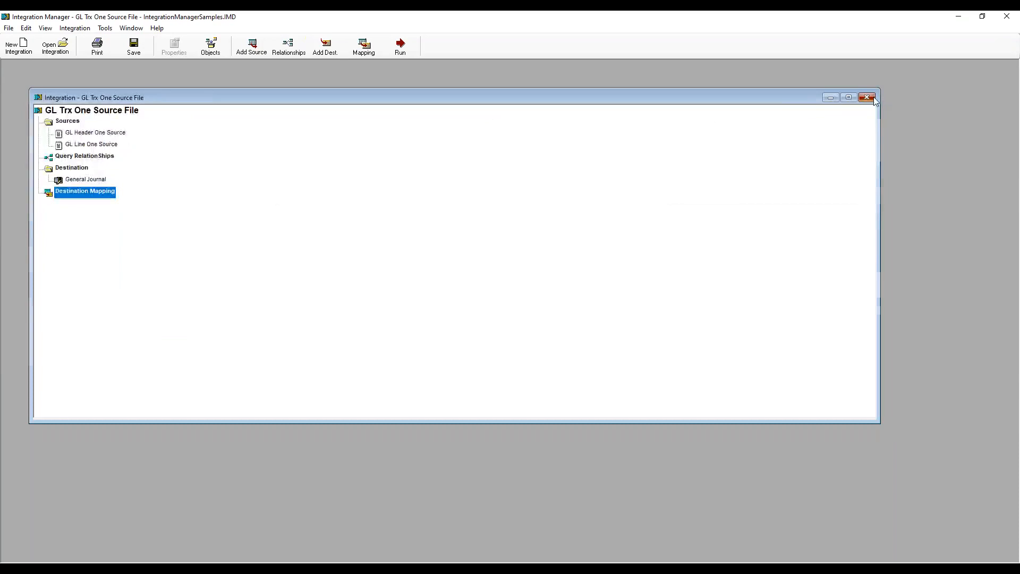
{"action": "left_click", "coordinate": [873, 98]}
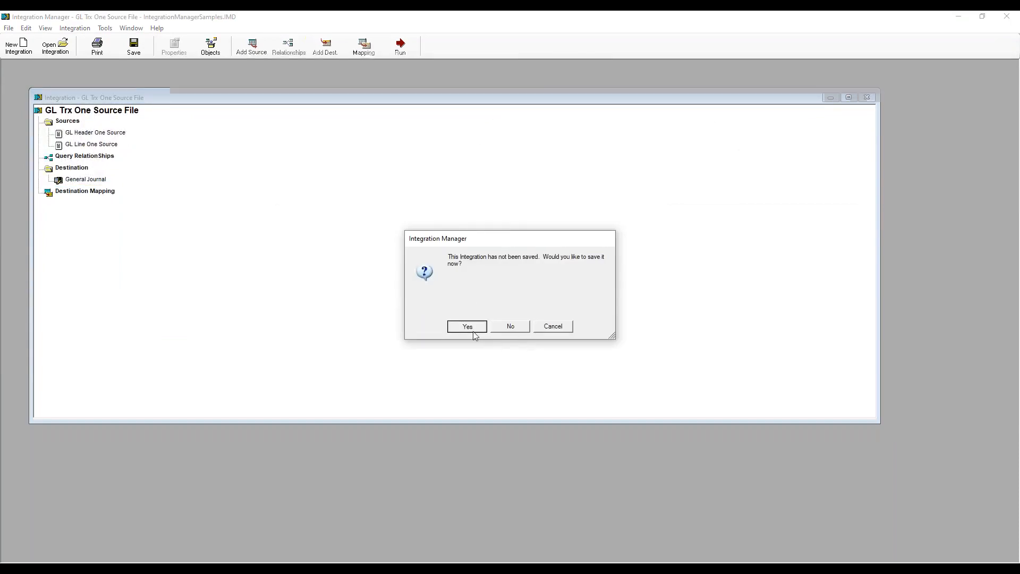
{"action": "left_click", "coordinate": [468, 326]}
Open the existing Vendors integration.
{"action": "left_click", "coordinate": [56, 47]}
{"action": "left_click", "coordinate": [428, 301]}
{"action": "scroll", "coordinate": [427, 301], "scroll_direction": "down", "scroll_amount": 5}
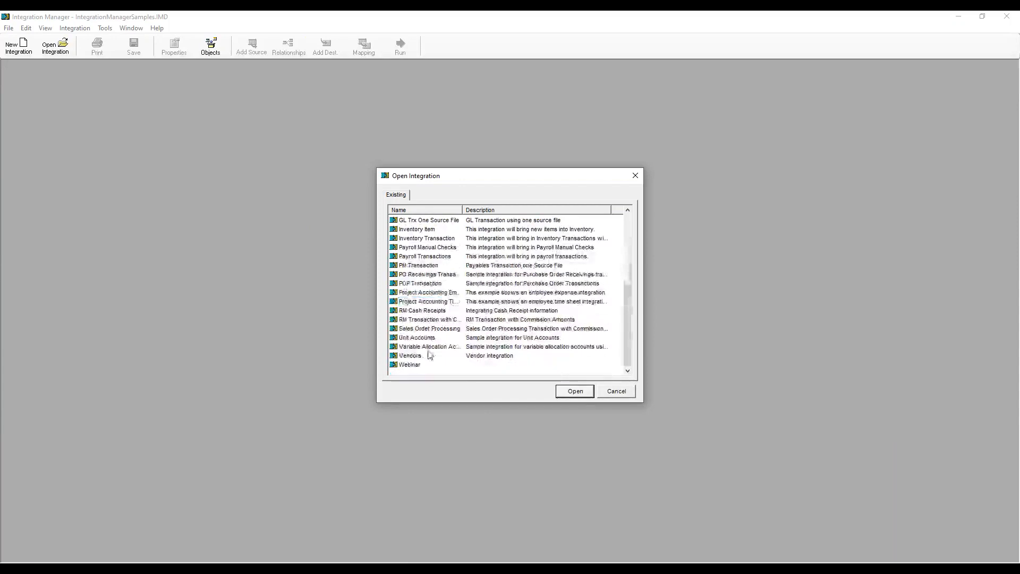
{"action": "left_click", "coordinate": [412, 358]}
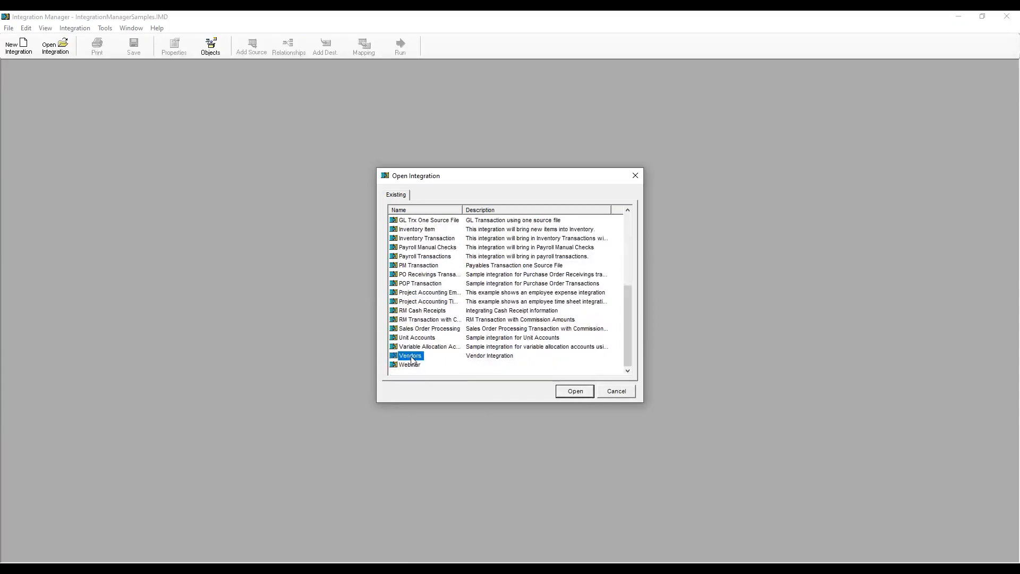
{"action": "double_click", "coordinate": [412, 360]}
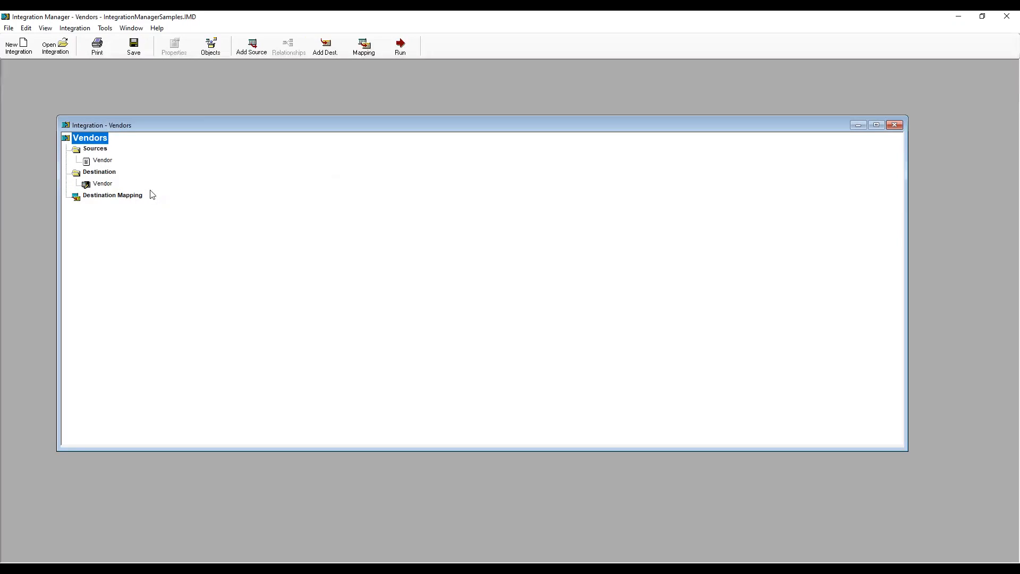
Check the general properties of the Vendor source and preview its data, closing each view without changes.
{"action": "double_click", "coordinate": [103, 160]}
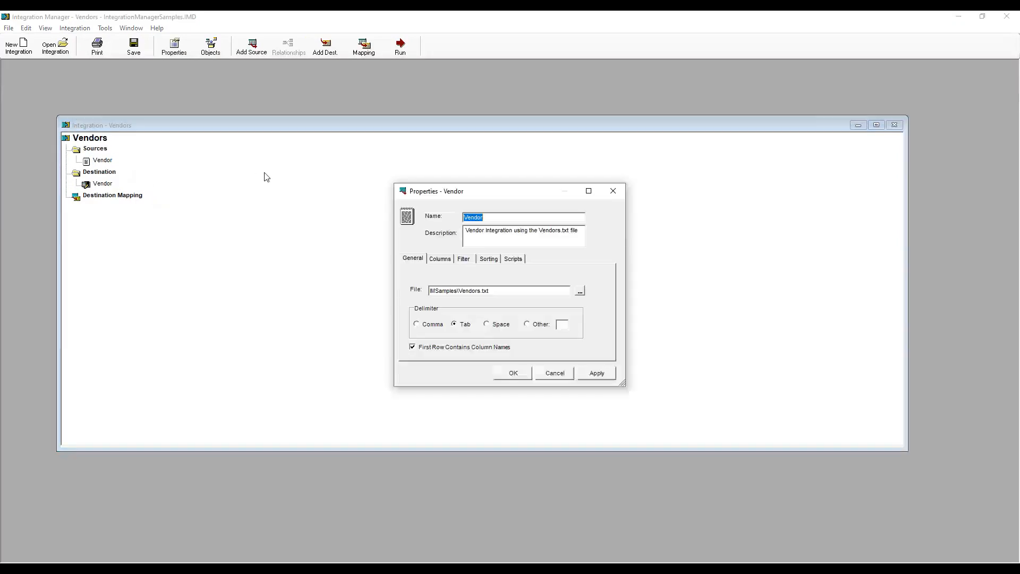
{"action": "left_click", "coordinate": [553, 374]}
{"action": "left_click", "coordinate": [98, 160]}
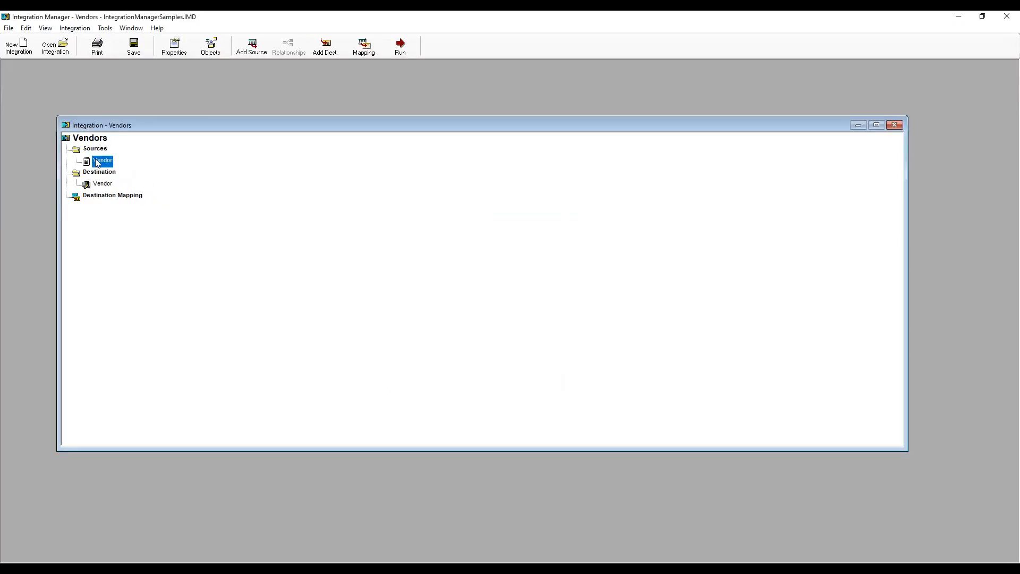
{"action": "right_click", "coordinate": [97, 160]}
{"action": "left_click", "coordinate": [112, 167]}
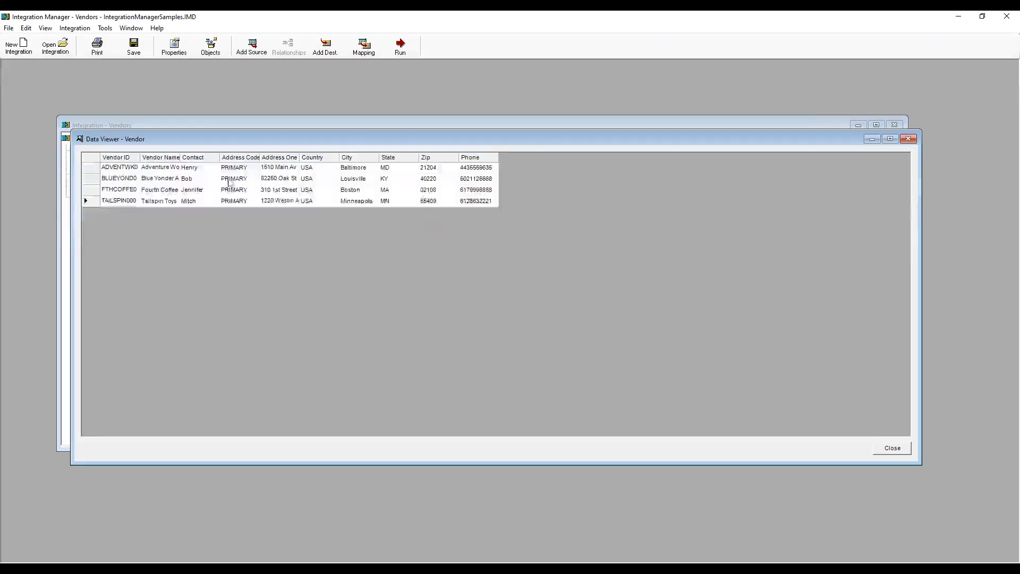
{"action": "left_click", "coordinate": [909, 140]}
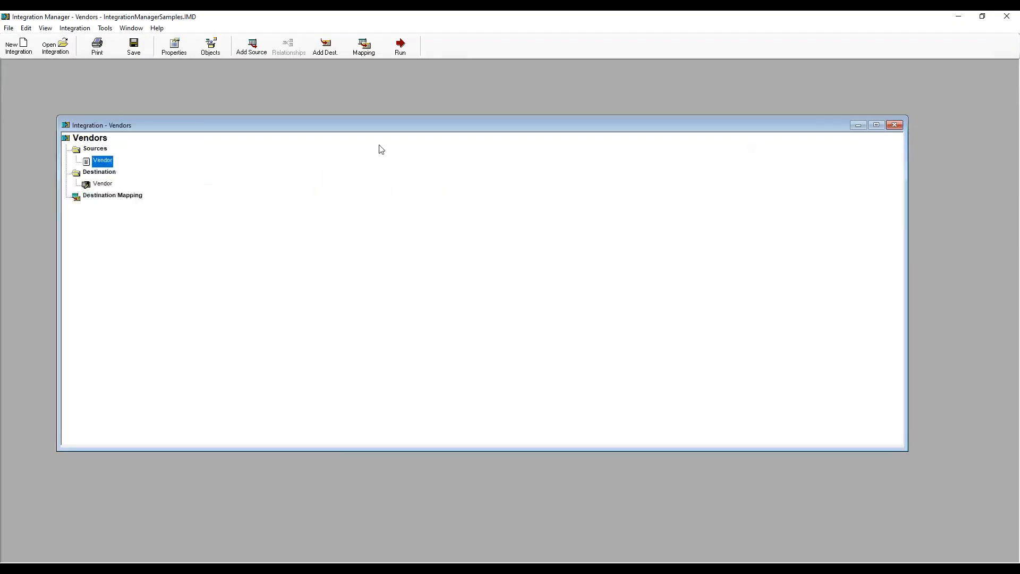
{"action": "right_click", "coordinate": [105, 160]}
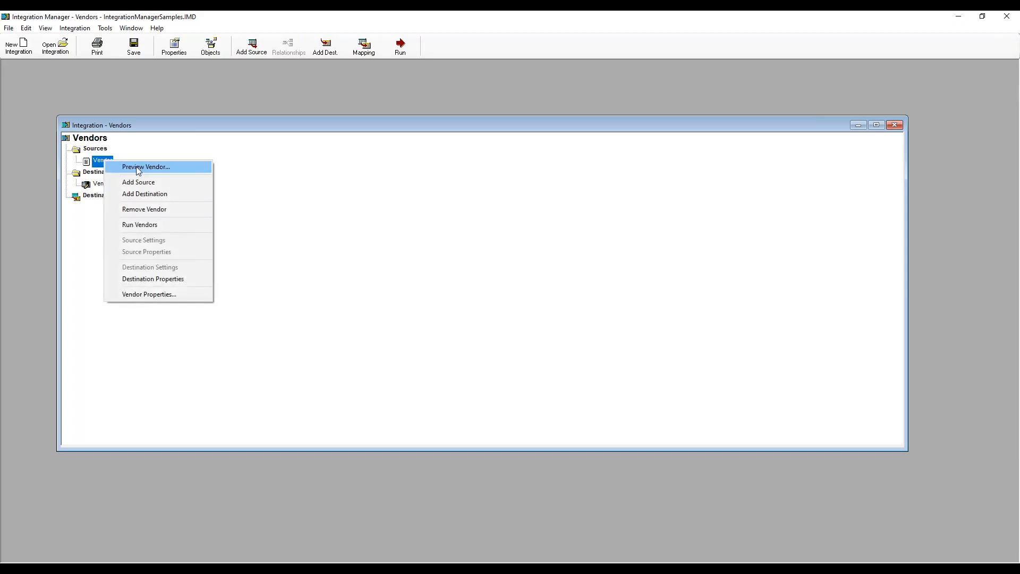
{"action": "left_click", "coordinate": [138, 168]}
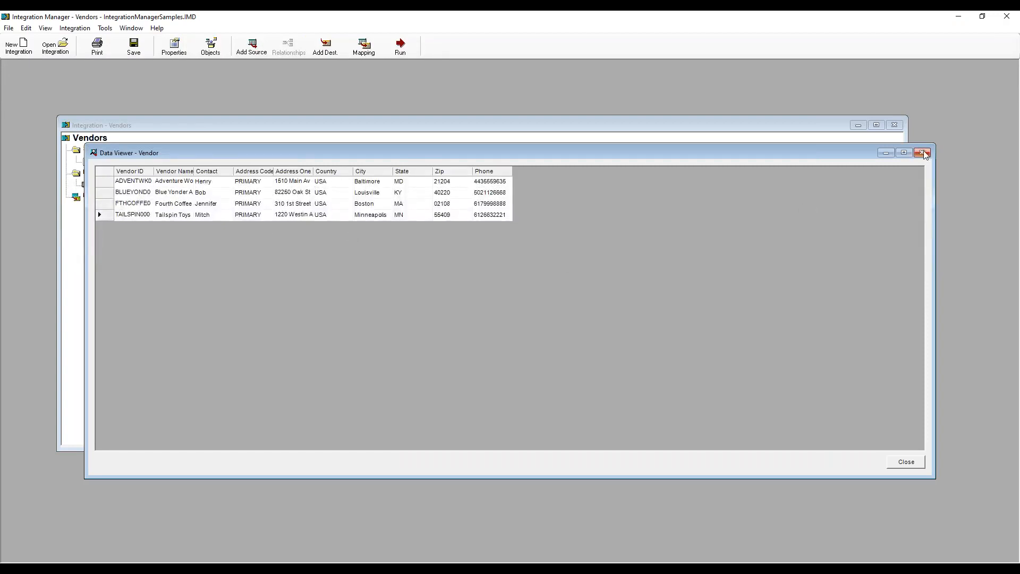
{"action": "left_click", "coordinate": [923, 153]}
Look through the Vendor source's filter, column and script settings, leaving them without changes.
{"action": "double_click", "coordinate": [102, 161]}
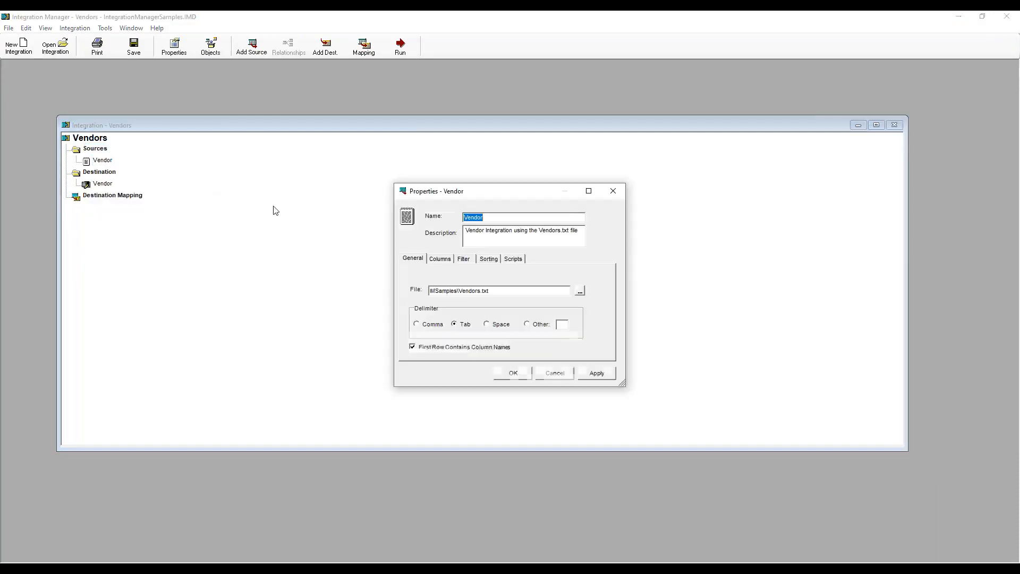
{"action": "left_click", "coordinate": [466, 259]}
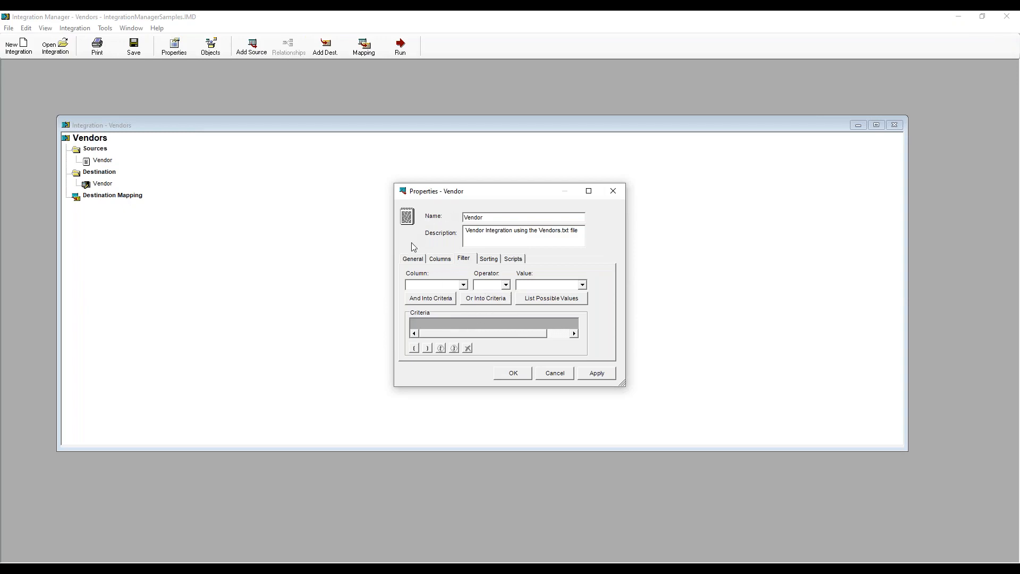
{"action": "left_click", "coordinate": [426, 262]}
{"action": "left_click", "coordinate": [448, 262]}
{"action": "left_click", "coordinate": [465, 260]}
{"action": "left_click", "coordinate": [513, 258]}
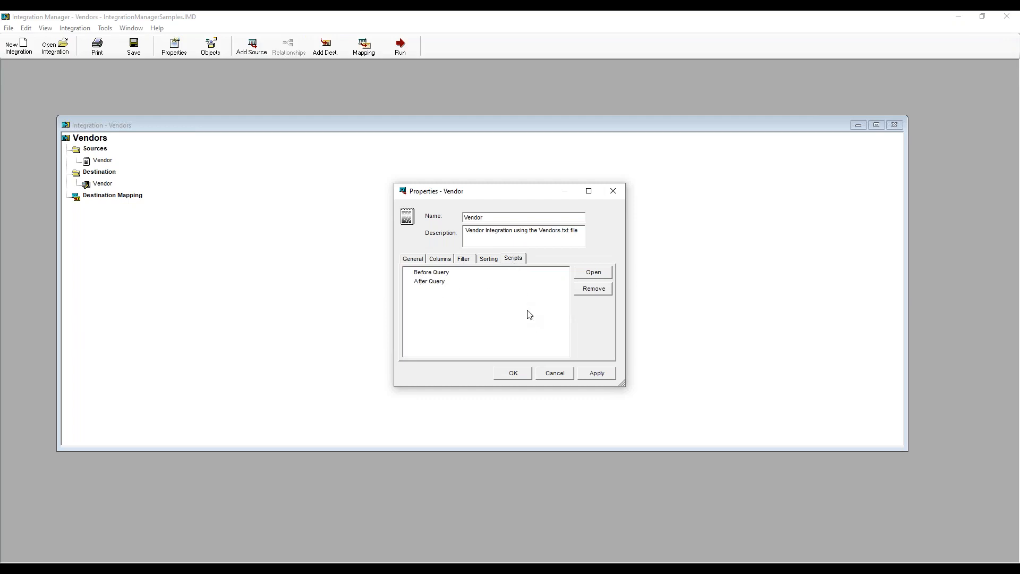
{"action": "left_click", "coordinate": [555, 374]}
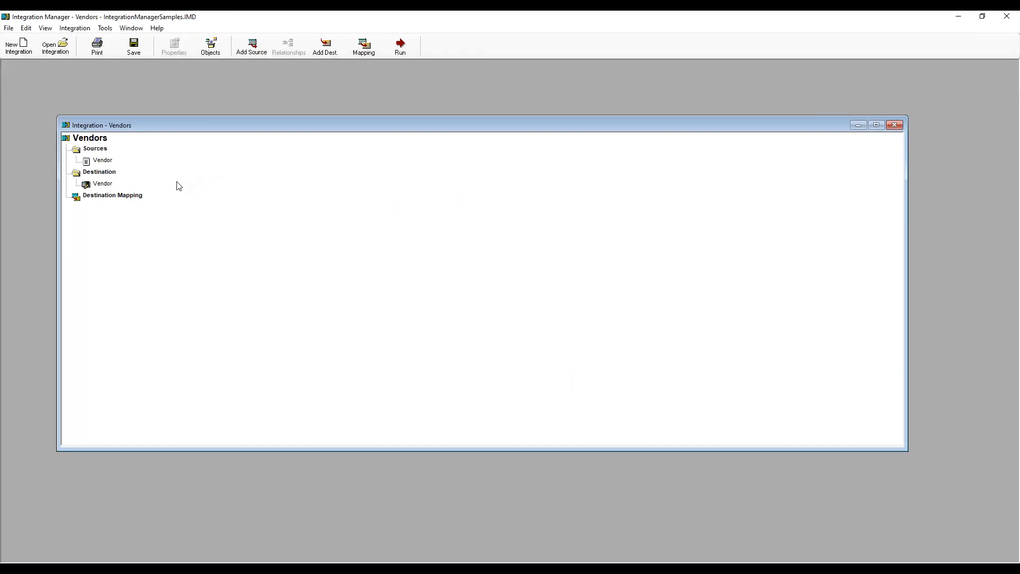
Review the destination mapping of the Vendors integration and close both the mapping and the integration.
{"action": "left_click", "coordinate": [109, 166]}
{"action": "double_click", "coordinate": [113, 196]}
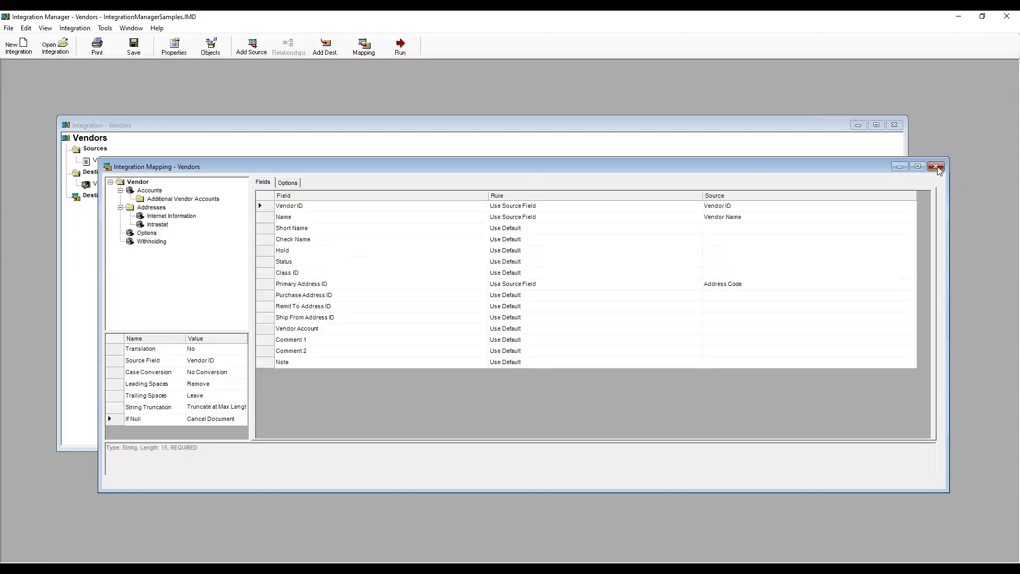
{"action": "left_click", "coordinate": [937, 167]}
{"action": "left_click", "coordinate": [894, 125]}
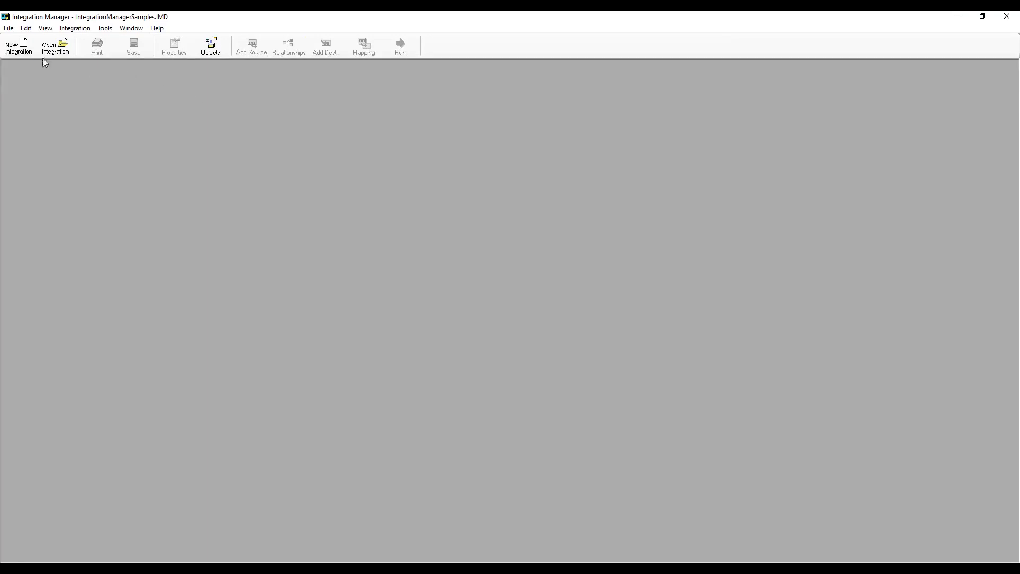
Create a new integration and name it _MyWebinar.
{"action": "left_click", "coordinate": [14, 53]}
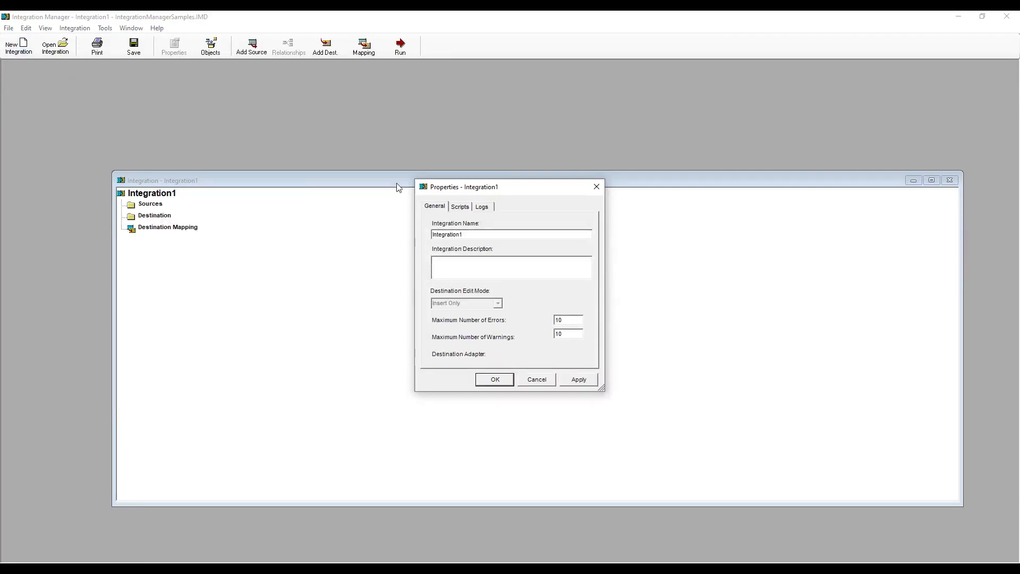
{"action": "left_click", "coordinate": [463, 235]}
{"action": "left_click_drag", "start_coordinate": [469, 239], "coordinate": [367, 211]}
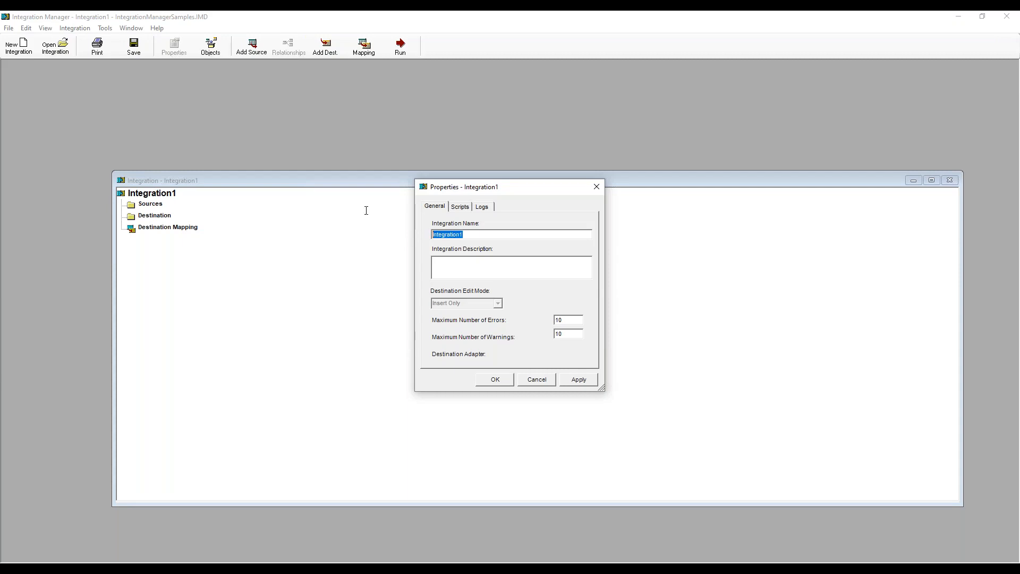
{"action": "type", "text": "M"}
{"action": "key", "text": "BackSpace"}
{"action": "key", "text": "BackSpace"}
{"action": "key", "text": "BackSpace"}
{"action": "type", "text": "_MyWebina"}
Enter "This is my webinar integration for testing" as the integration description and accept the properties.
{"action": "left_click", "coordinate": [461, 267]}
{"action": "type", "text": "This is my webinar integration for "}
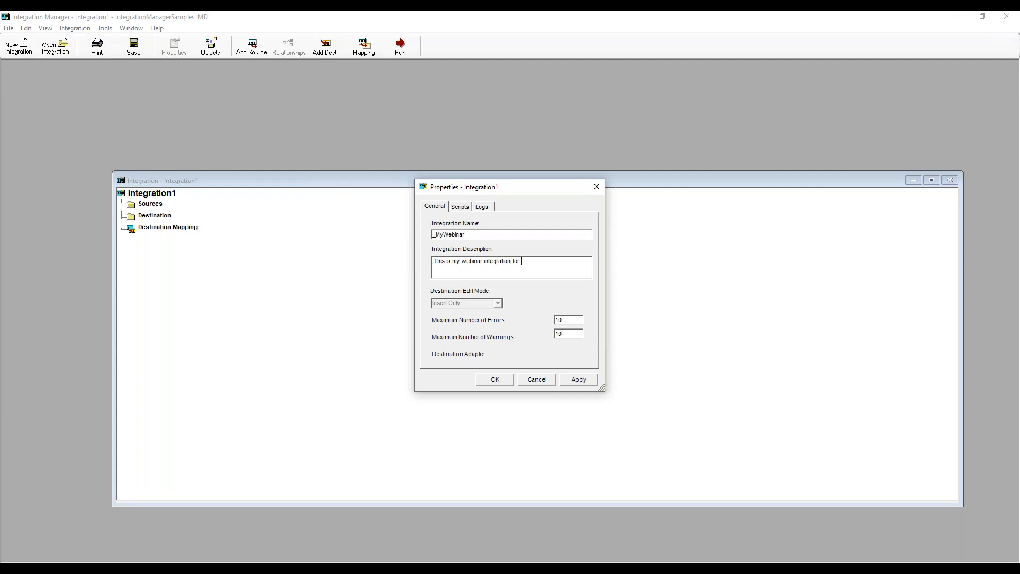
{"action": "type", "text": "testing"}
{"action": "left_click", "coordinate": [581, 323]}
{"action": "left_click", "coordinate": [580, 381]}
{"action": "left_click", "coordinate": [499, 381]}
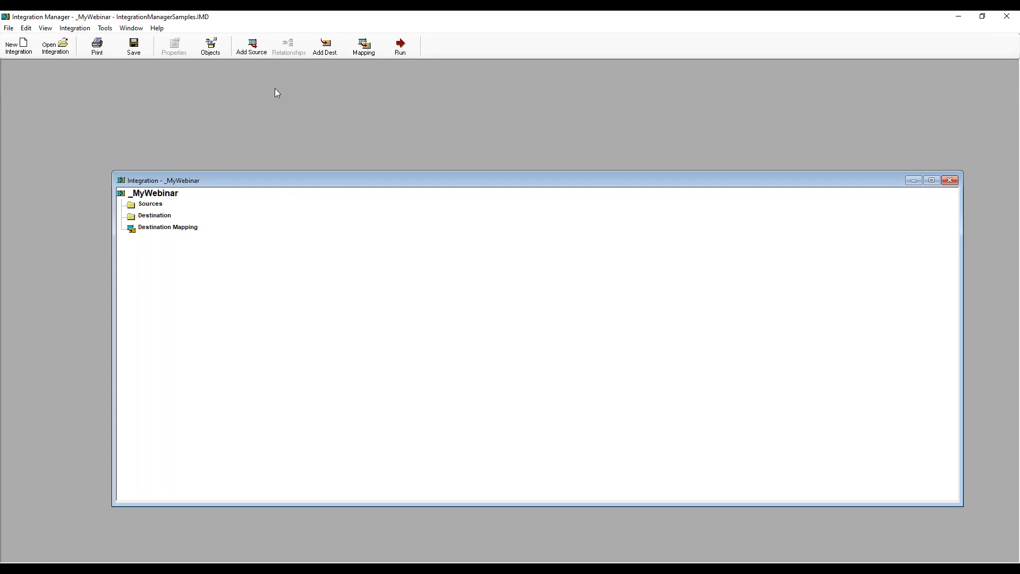
Add a source to _MyWebinar using the Text adapter, browse the existing sources and start defining a new text source.
{"action": "left_click", "coordinate": [250, 46]}
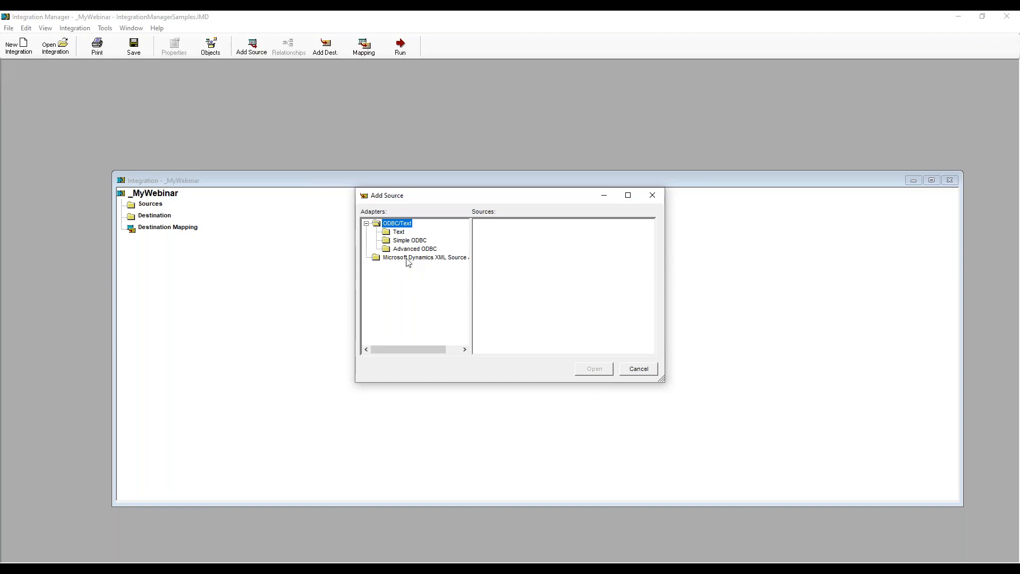
{"action": "left_click", "coordinate": [399, 232]}
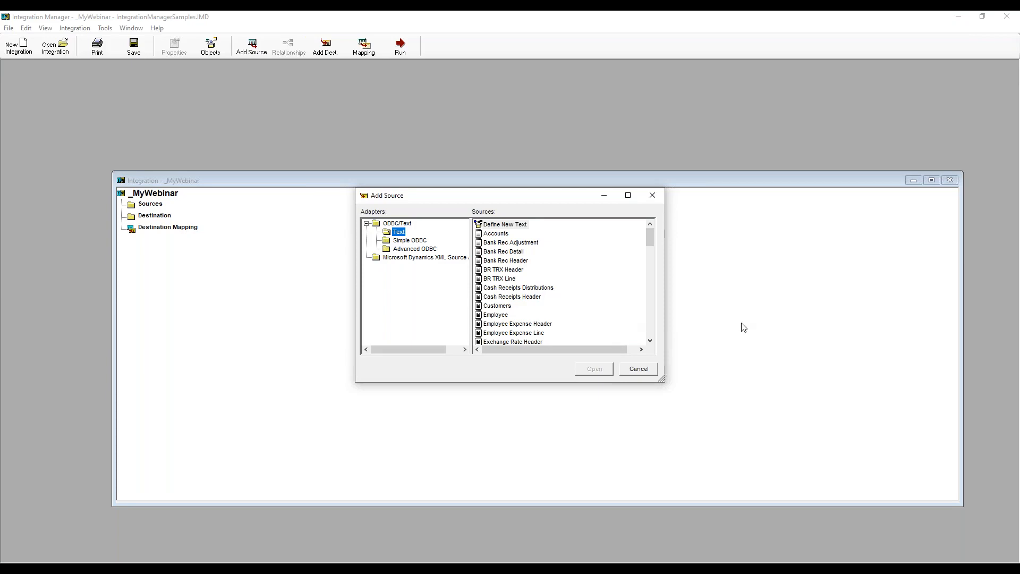
{"action": "left_click", "coordinate": [653, 329]}
{"action": "left_click", "coordinate": [654, 326]}
{"action": "left_click", "coordinate": [651, 323]}
{"action": "left_click", "coordinate": [651, 322]}
{"action": "left_click", "coordinate": [651, 323]}
{"action": "left_click_drag", "start_coordinate": [651, 324], "coordinate": [654, 216]}
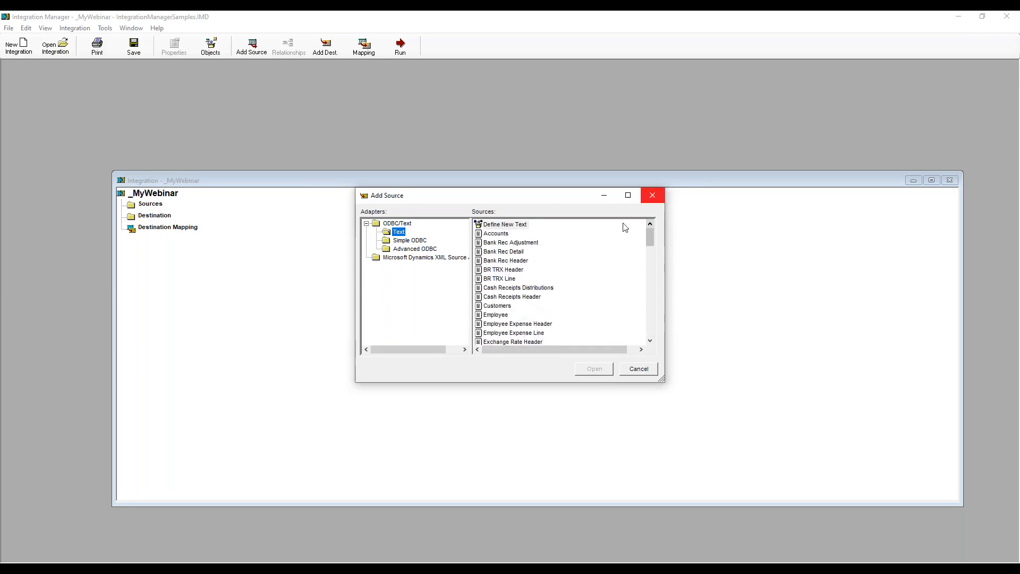
{"action": "left_click", "coordinate": [520, 224]}
{"action": "double_click", "coordinate": [523, 226]}
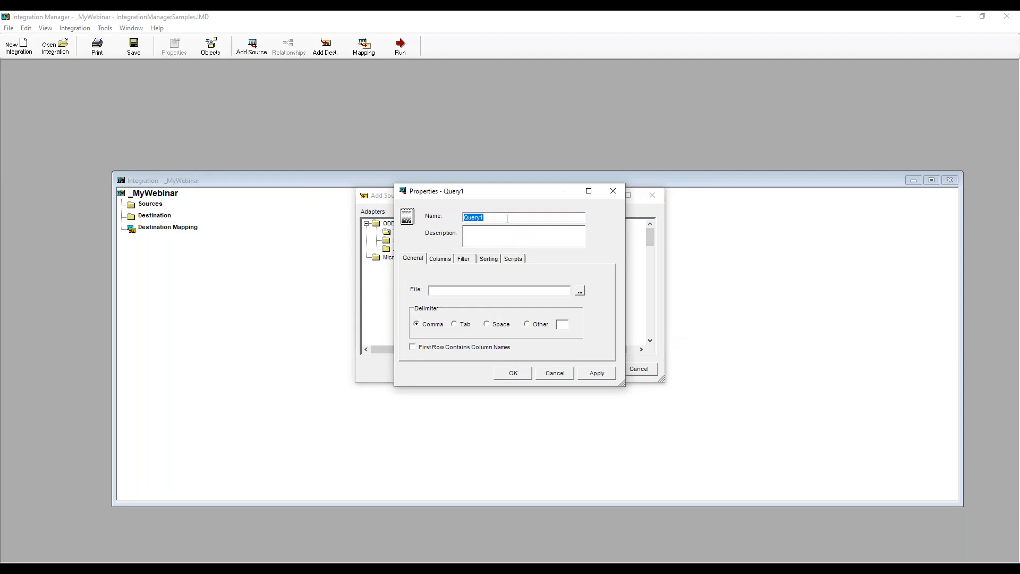
Name the new source GLTransactionHeader and choose the sample text file Gltrx as its file.
{"action": "type", "text": "GLTransactionHeader"}
{"action": "left_click", "coordinate": [580, 292]}
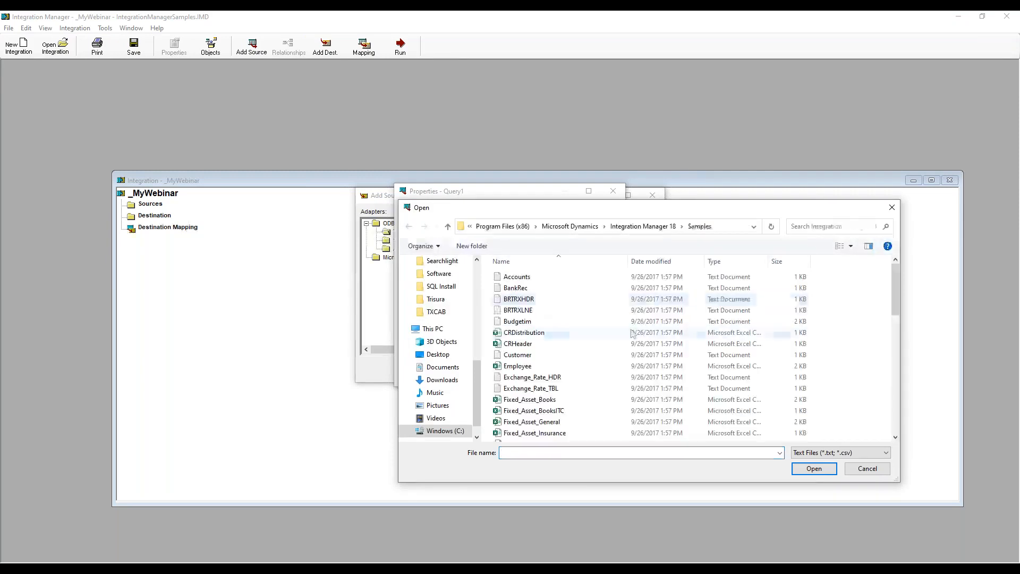
{"action": "scroll", "coordinate": [633, 334], "scroll_direction": "down", "scroll_amount": 4}
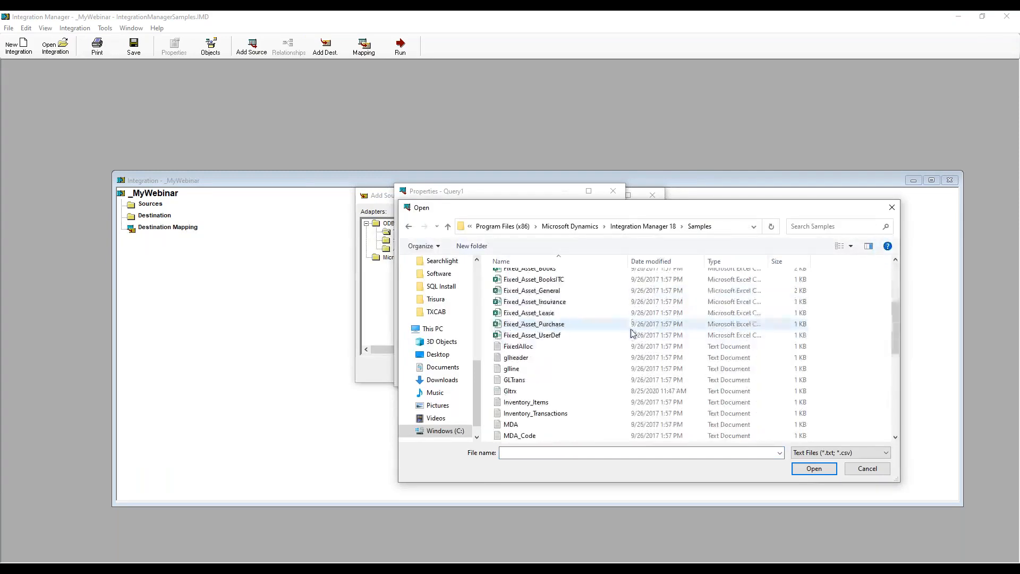
{"action": "double_click", "coordinate": [544, 391]}
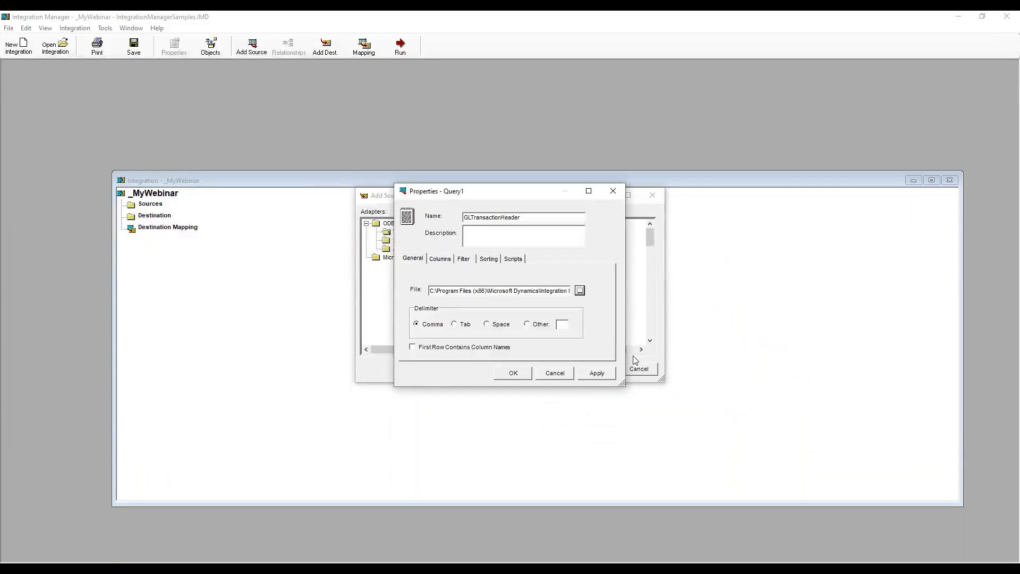
Treat the file's first row as column names and refresh the GLTransactionHeader columns.
{"action": "left_click", "coordinate": [479, 353]}
{"action": "left_click", "coordinate": [480, 353]}
{"action": "left_click", "coordinate": [440, 259]}
{"action": "left_click", "coordinate": [421, 261]}
{"action": "left_click", "coordinate": [448, 262]}
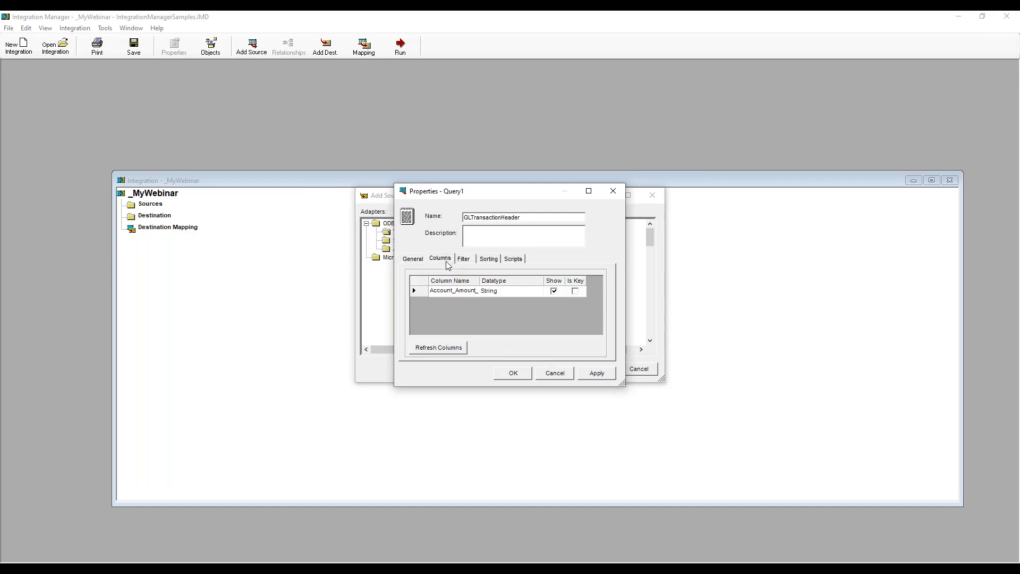
{"action": "left_click", "coordinate": [441, 347]}
{"action": "left_click", "coordinate": [533, 355]}
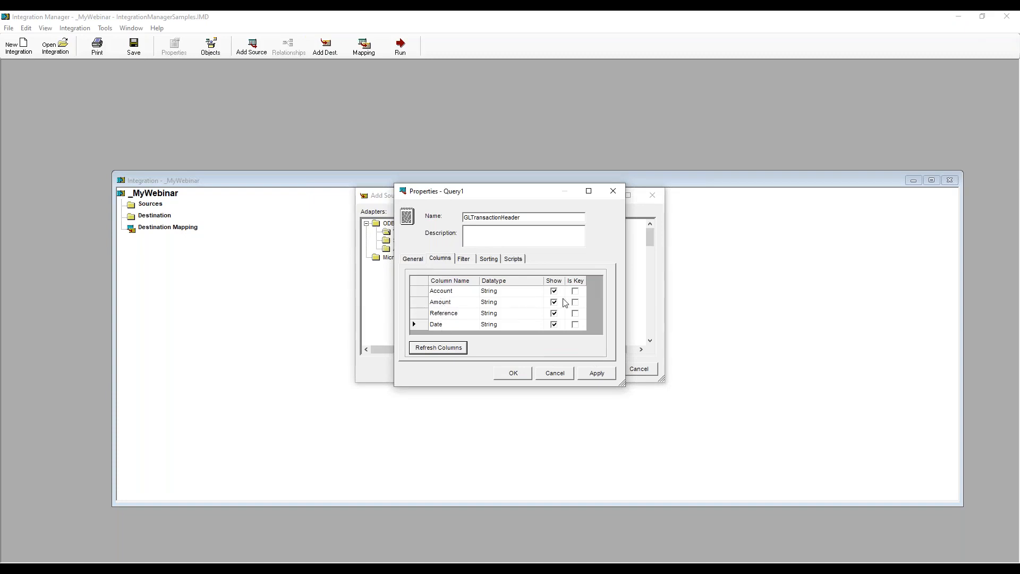
Group the GLTransactionHeader source by Date and accept it into _MyWebinar, ignoring the shown fields outside the grouping.
{"action": "left_click", "coordinate": [468, 261]}
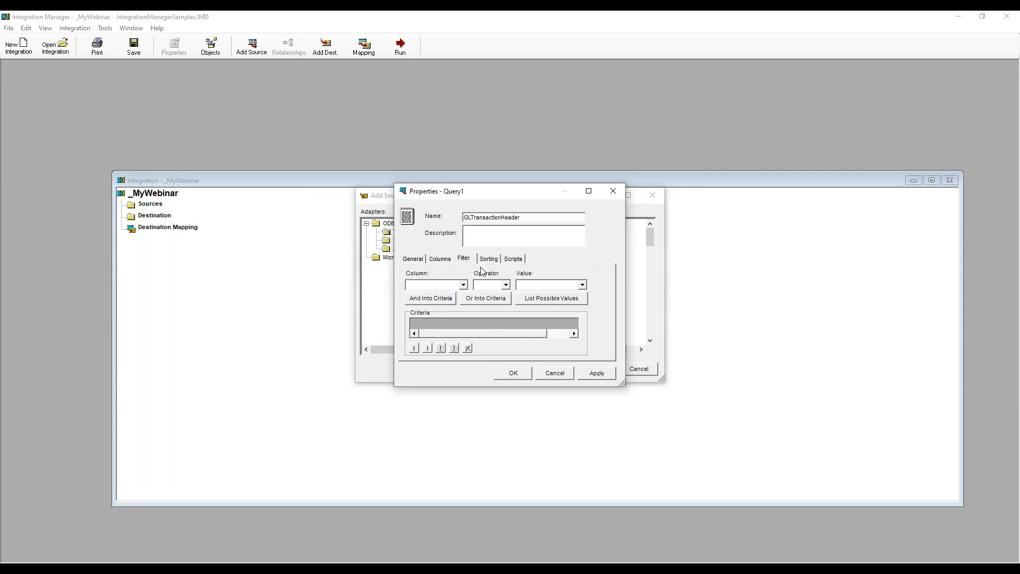
{"action": "left_click", "coordinate": [492, 261]}
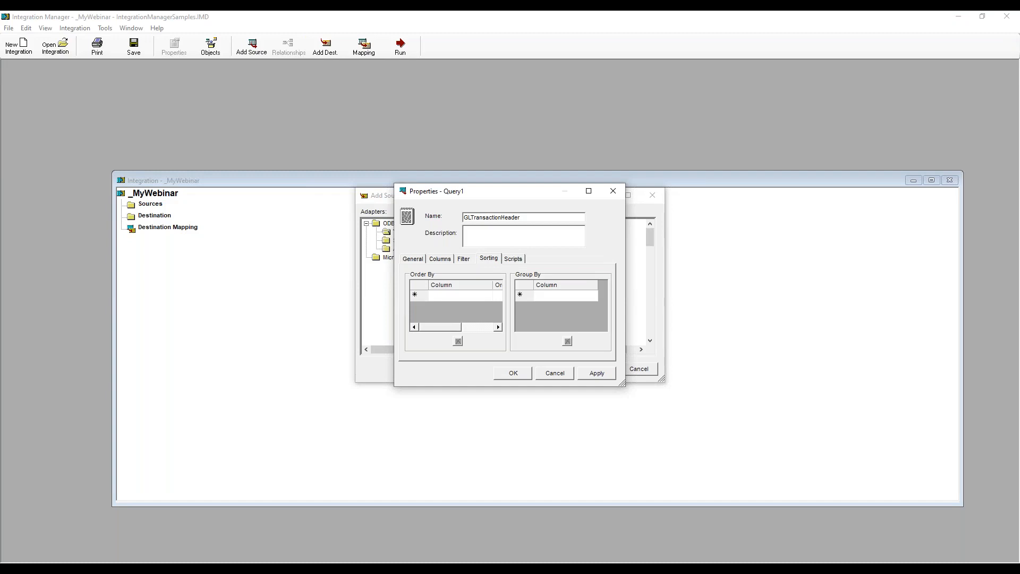
{"action": "left_click", "coordinate": [551, 292]}
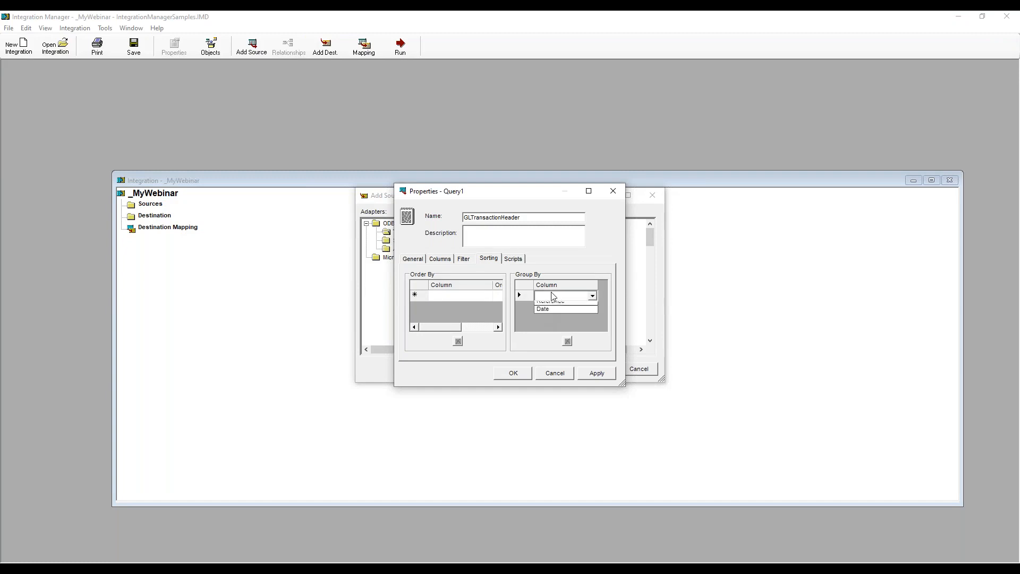
{"action": "left_click", "coordinate": [549, 330]}
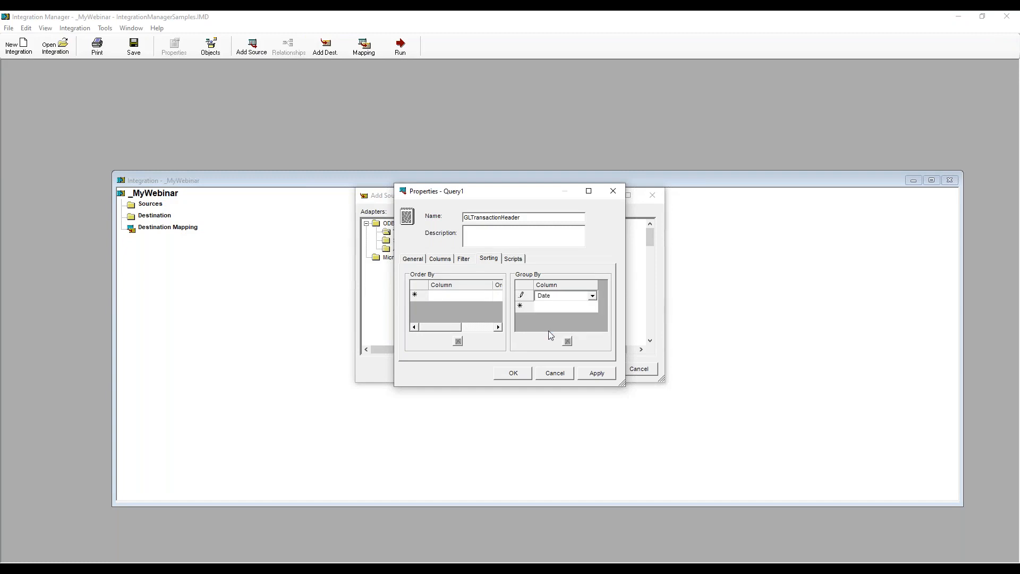
{"action": "left_click", "coordinate": [524, 373]}
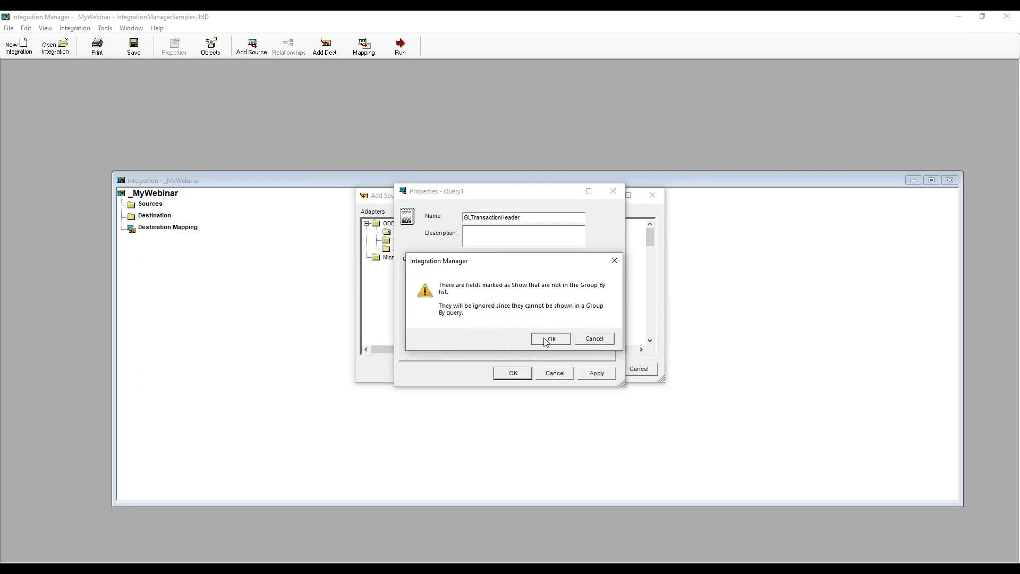
{"action": "left_click", "coordinate": [545, 339]}
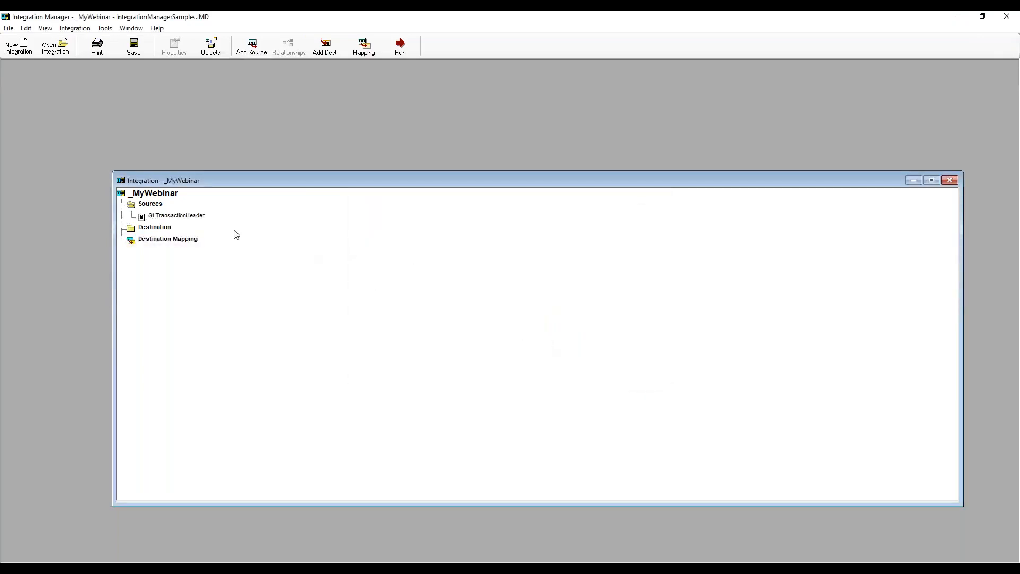
Preview the data of the GLTransactionHeader source and close the preview.
{"action": "left_click", "coordinate": [193, 220]}
{"action": "right_click", "coordinate": [193, 221]}
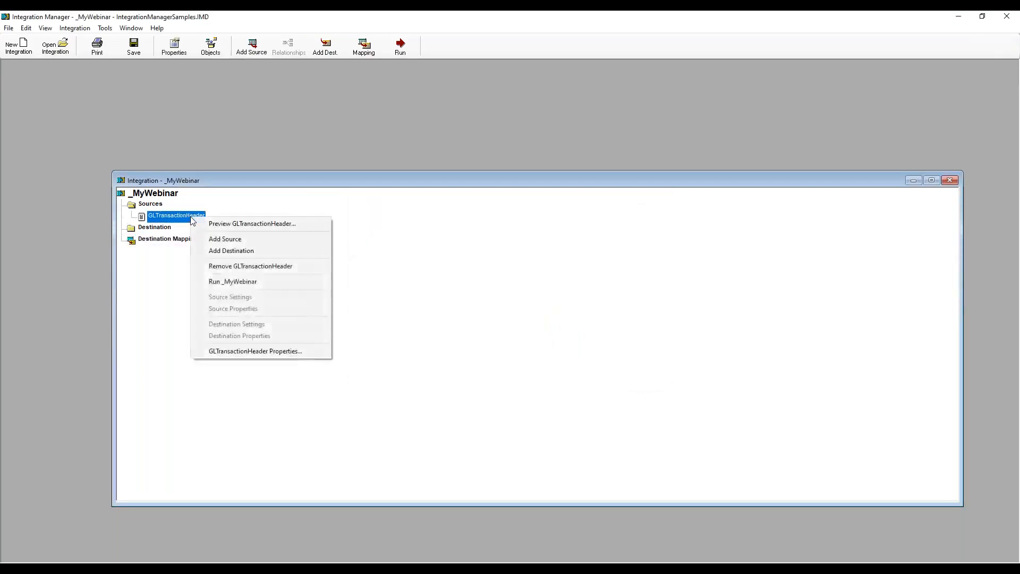
{"action": "left_click", "coordinate": [226, 222]}
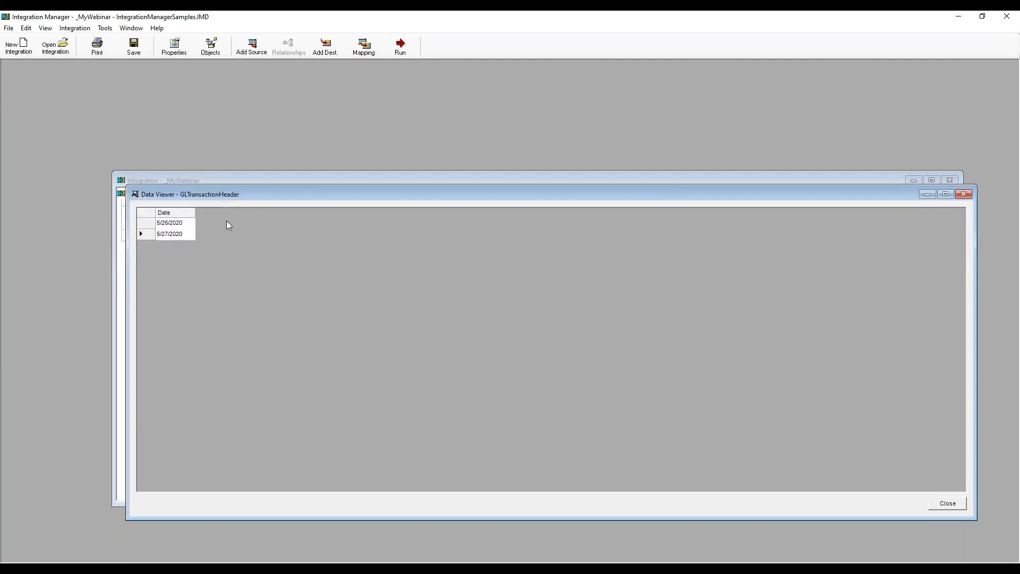
{"action": "left_click", "coordinate": [965, 194]}
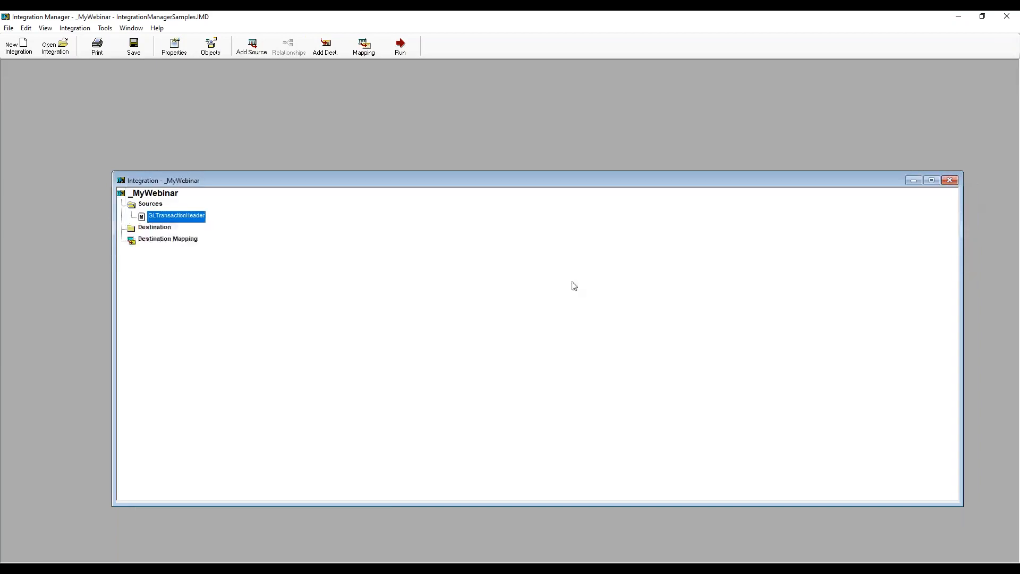
Add a second source to _MyWebinar using the Text adapter and name it GLTransactionDetail.
{"action": "left_click", "coordinate": [146, 208]}
{"action": "right_click", "coordinate": [146, 207]}
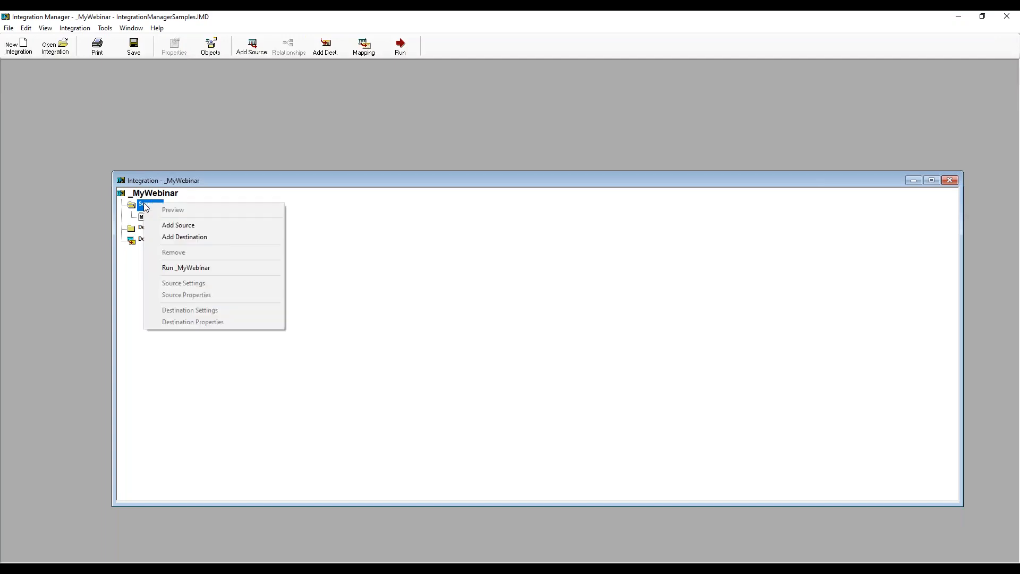
{"action": "left_click", "coordinate": [176, 229]}
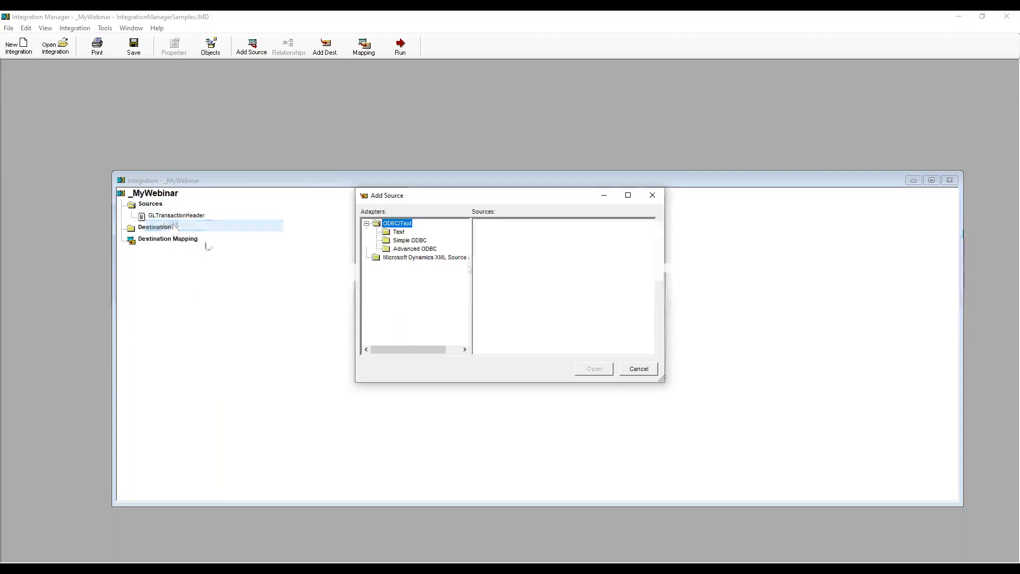
{"action": "left_click", "coordinate": [399, 233]}
{"action": "double_click", "coordinate": [504, 224]}
{"action": "type", "text": "GLTransactionDetail"}
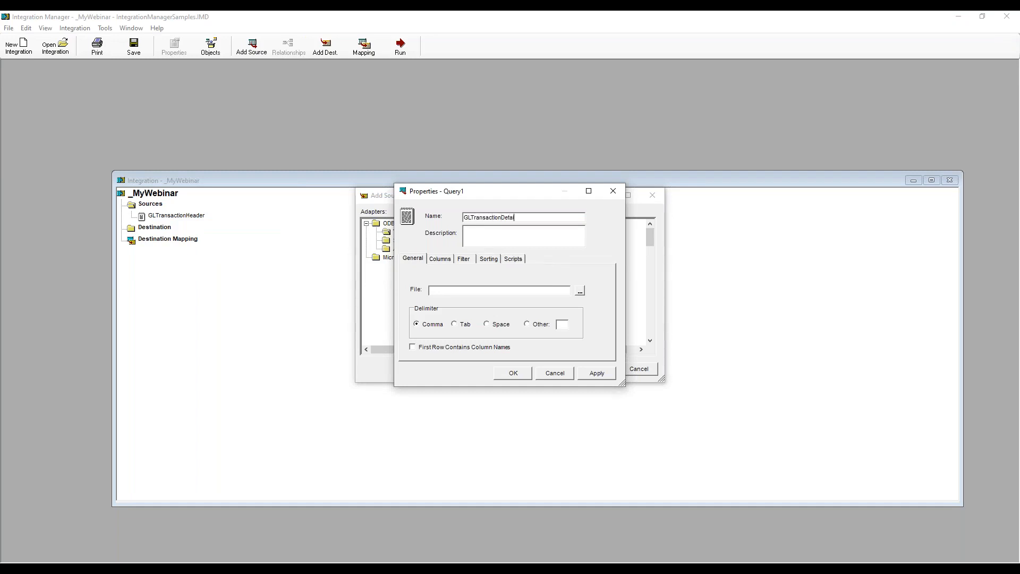
Choose the sample text file Gltrx as the GLTransactionDetail file and check its full path.
{"action": "left_click", "coordinate": [580, 291]}
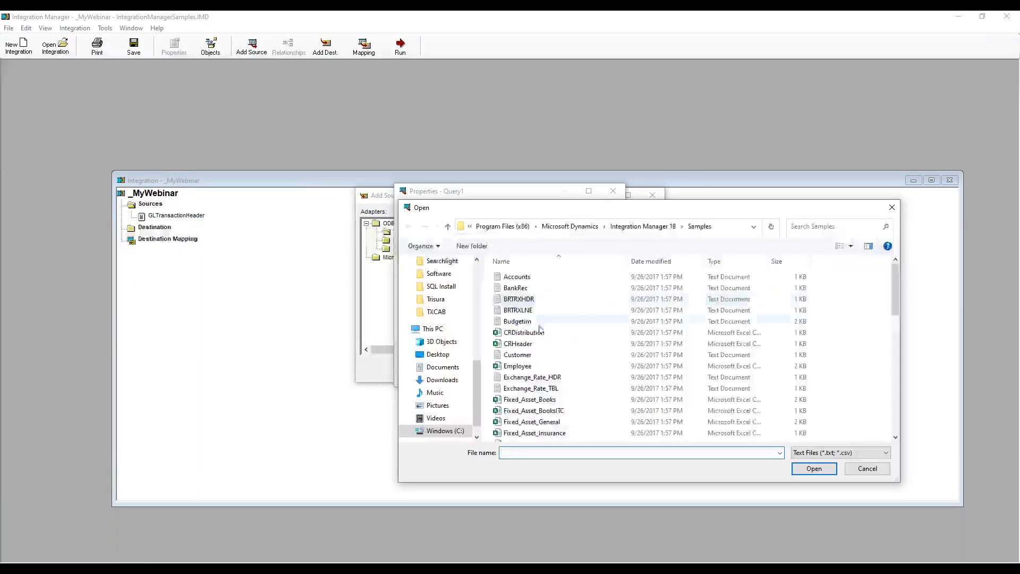
{"action": "scroll", "coordinate": [537, 345], "scroll_direction": "down", "scroll_amount": 5}
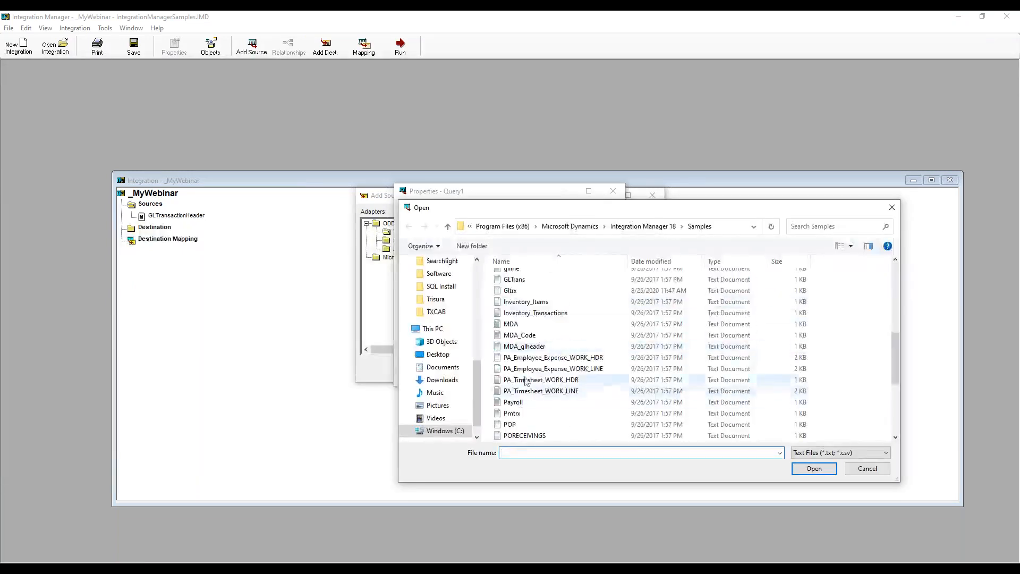
{"action": "left_click", "coordinate": [520, 294]}
{"action": "double_click", "coordinate": [521, 294]}
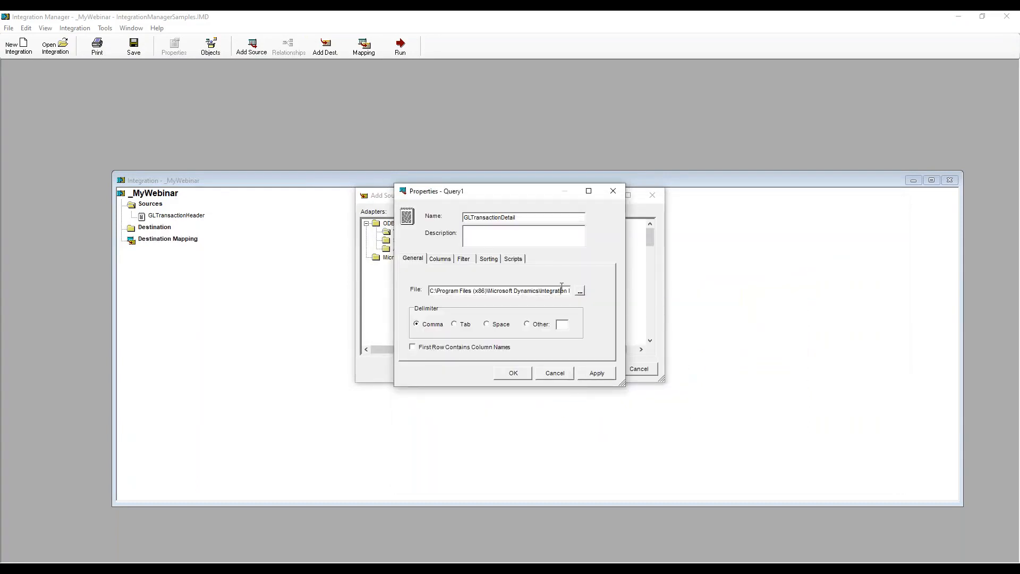
{"action": "left_click_drag", "start_coordinate": [562, 290], "coordinate": [609, 290]}
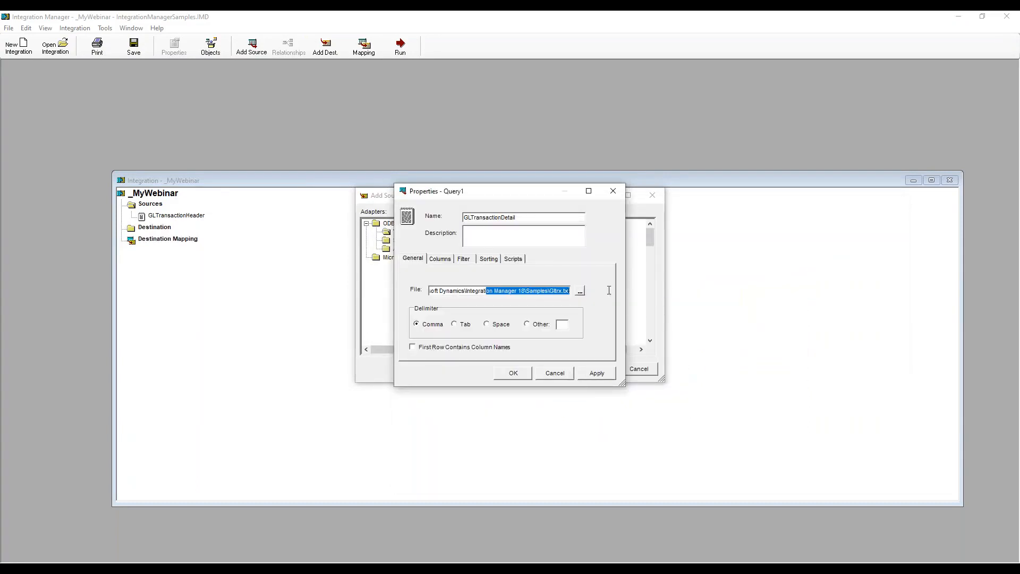
{"action": "left_click", "coordinate": [530, 290]}
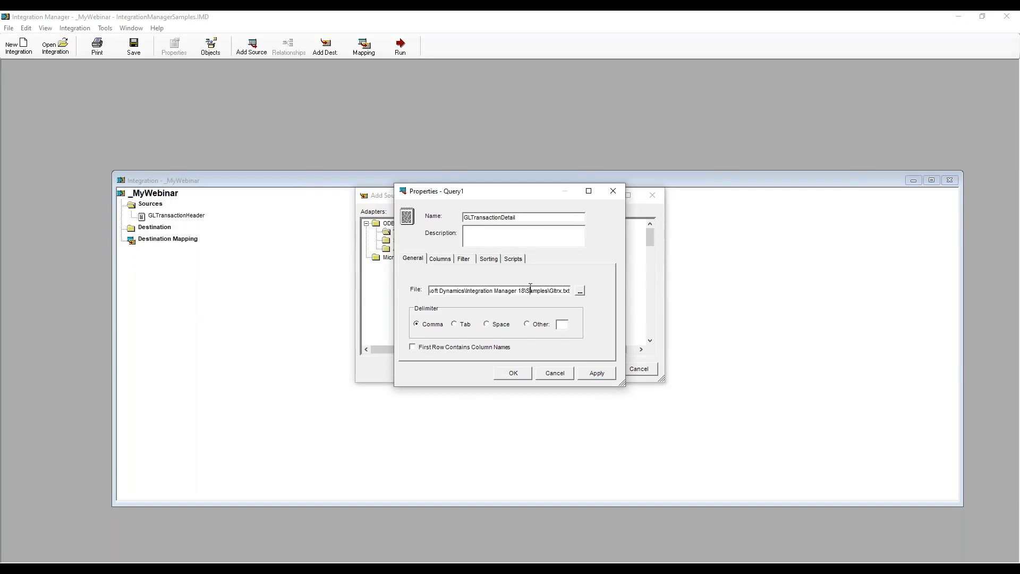
Set GLTransactionDetail to tab-delimited with column names in the first row, load its columns and accept the source.
{"action": "left_click", "coordinate": [455, 324]}
{"action": "left_click", "coordinate": [458, 346]}
{"action": "left_click", "coordinate": [440, 259]}
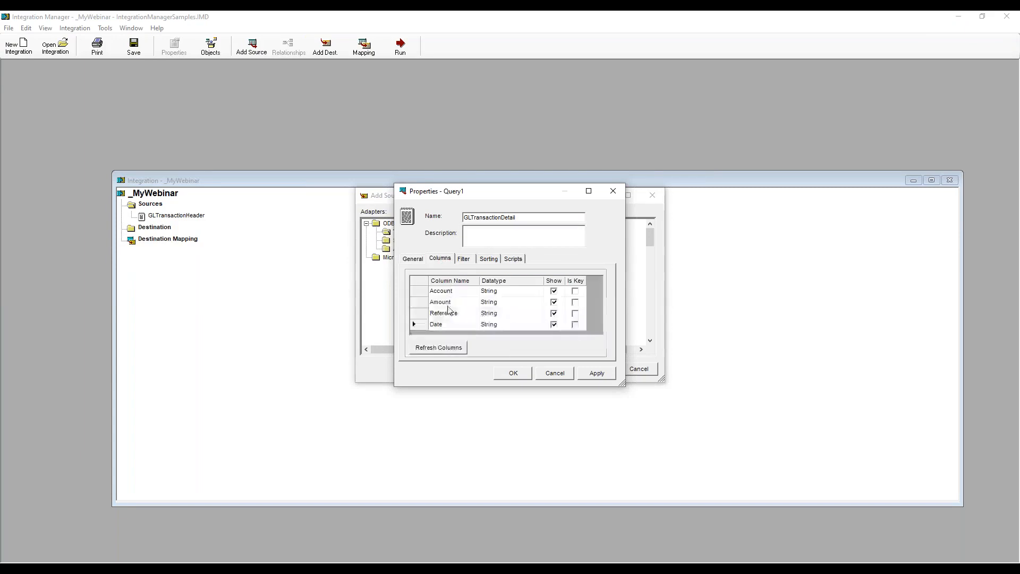
{"action": "left_click", "coordinate": [525, 379]}
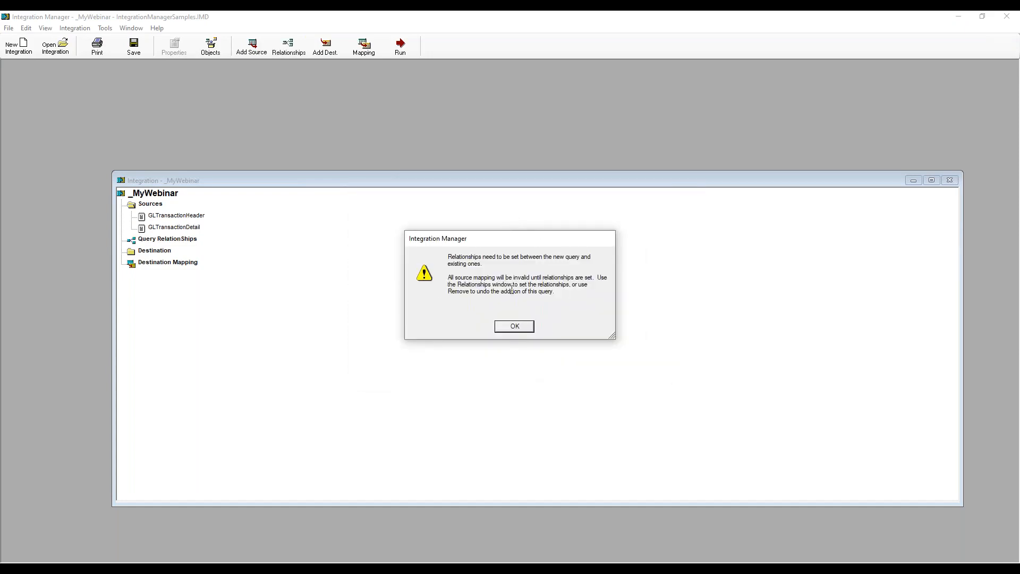
{"action": "left_click", "coordinate": [530, 325]}
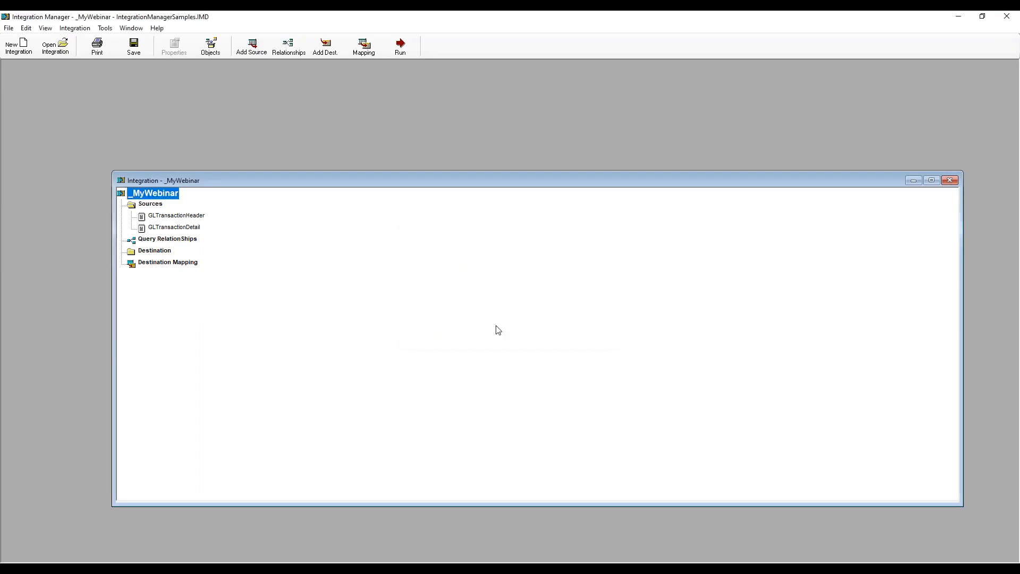
Create a query relationship linking Date in GLTransactionHeader to Date in GLTransactionDetail.
{"action": "double_click", "coordinate": [161, 240]}
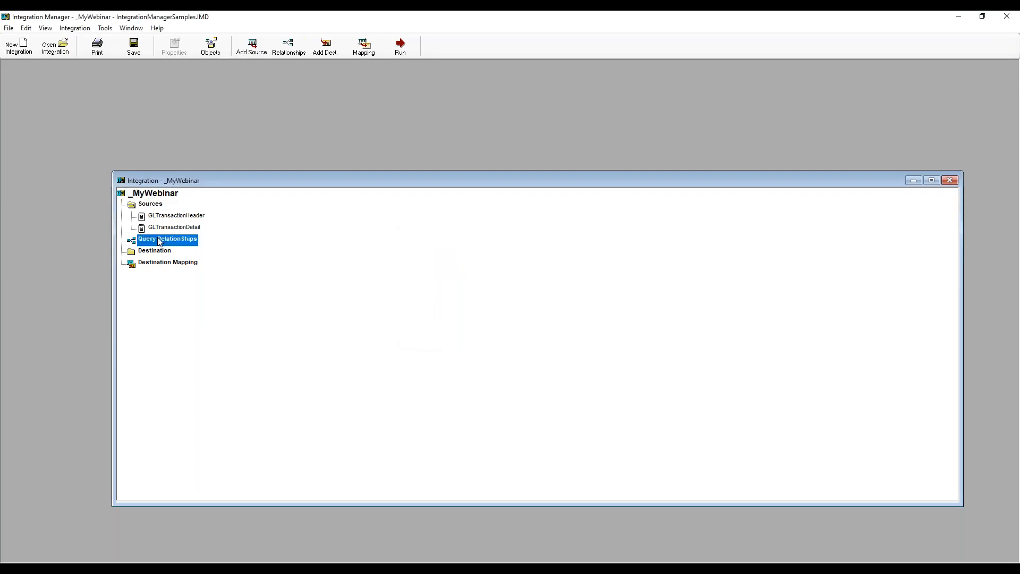
{"action": "left_click_drag", "start_coordinate": [190, 165], "coordinate": [183, 223]}
{"action": "left_click_drag", "start_coordinate": [101, 131], "coordinate": [183, 159]}
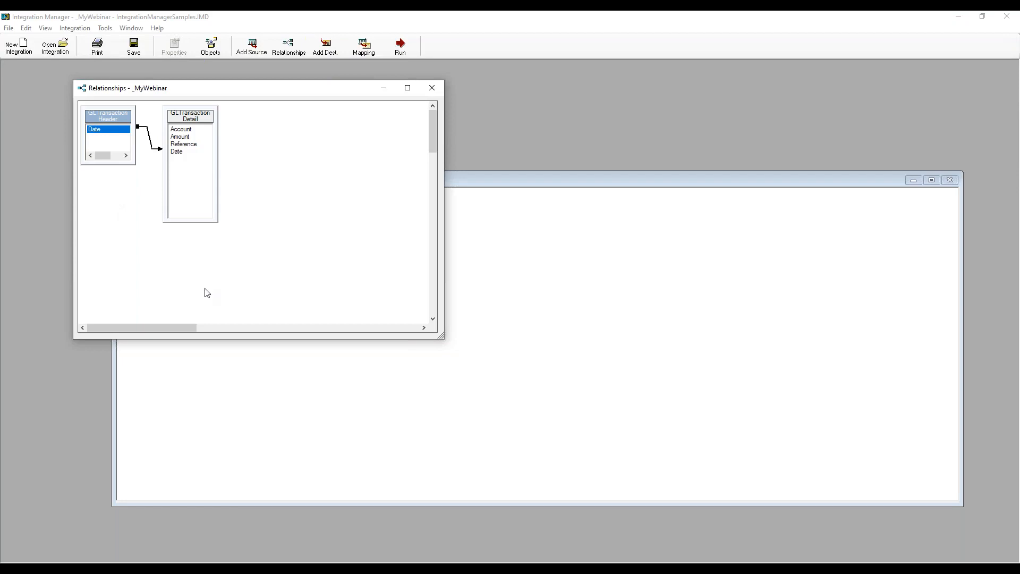
Review the relationship type options for the header-to-detail link without changing them and close the relationships.
{"action": "left_click", "coordinate": [151, 141]}
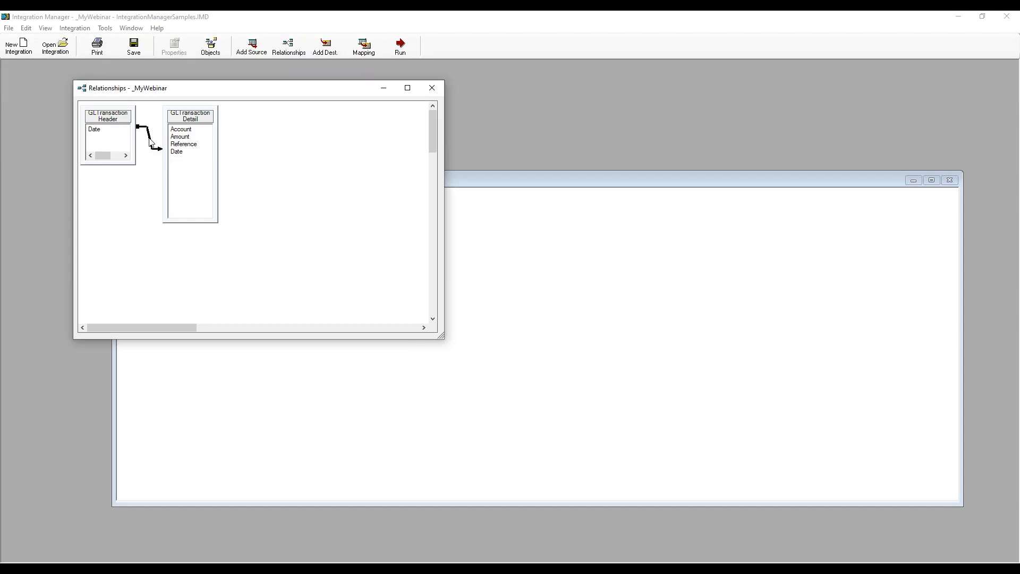
{"action": "right_click", "coordinate": [151, 141]}
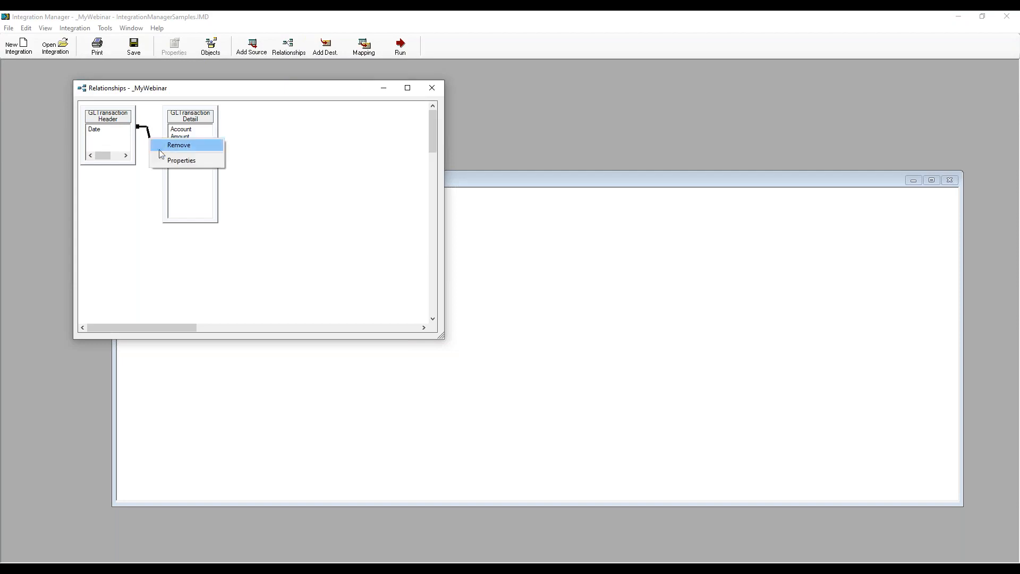
{"action": "left_click", "coordinate": [166, 161]}
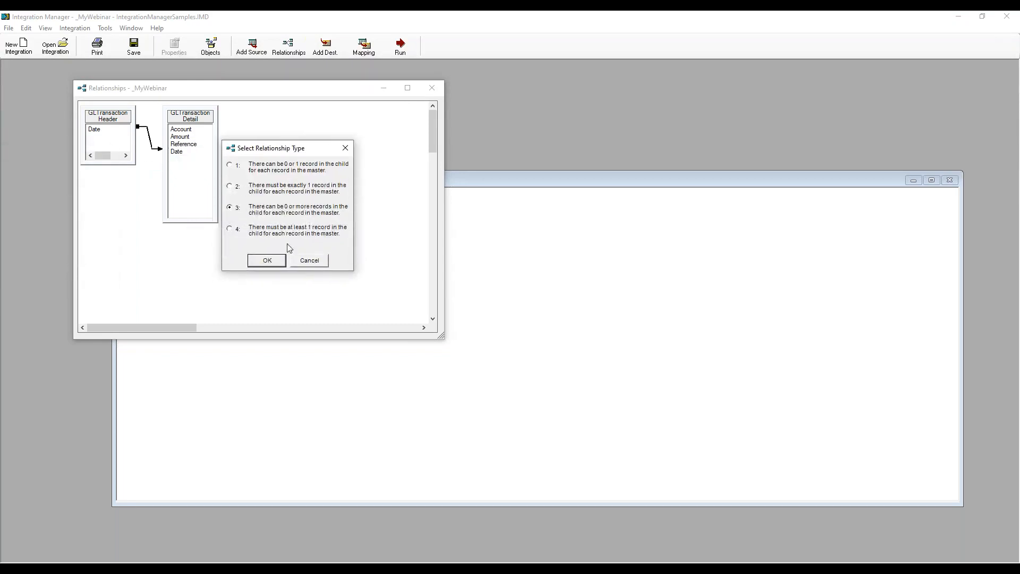
{"action": "left_click", "coordinate": [310, 260]}
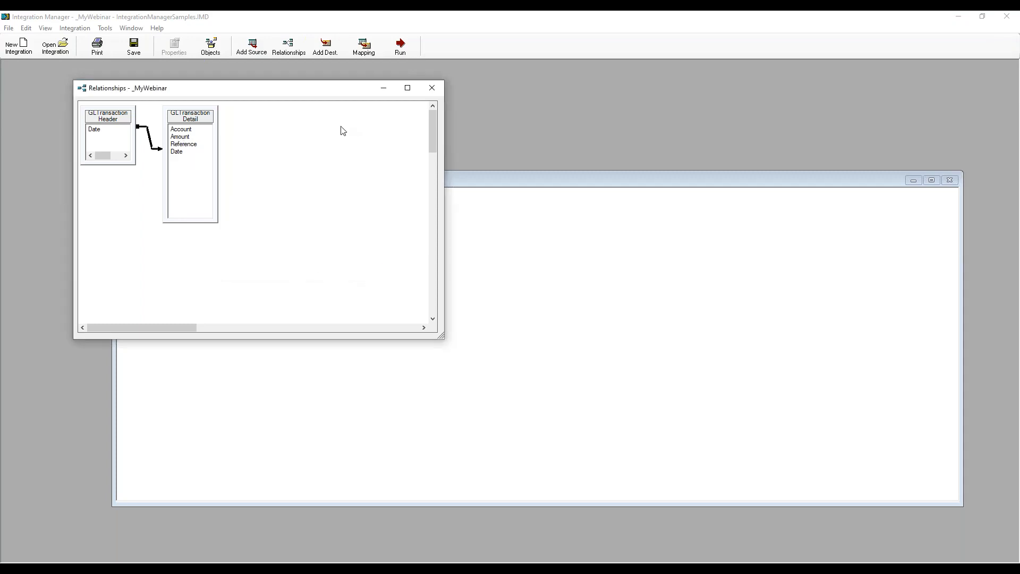
{"action": "left_click", "coordinate": [432, 88]}
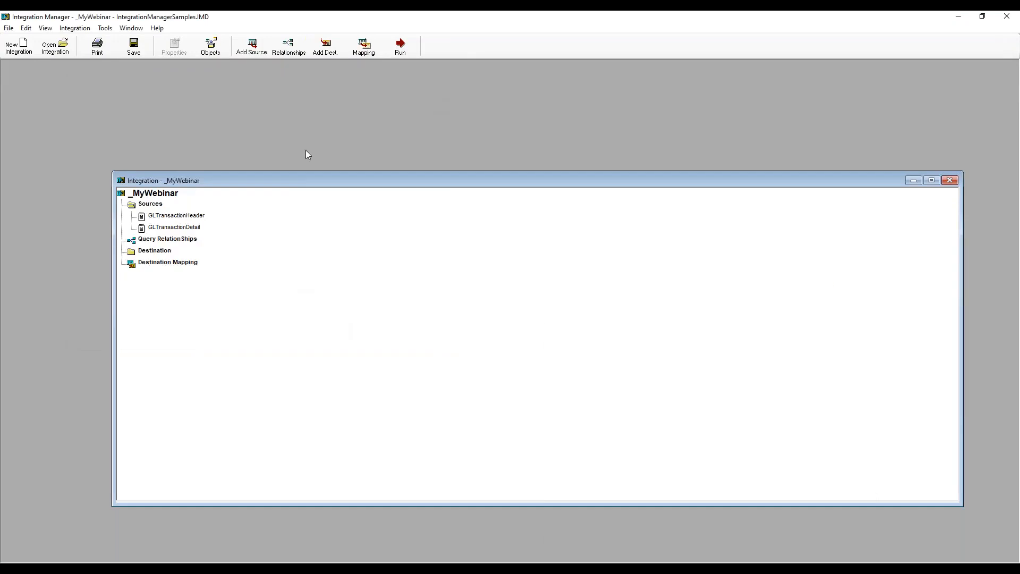
Add General Journal from the Microsoft Dynamics GP Financial adapters as the destination of _MyWebinar.
{"action": "left_click", "coordinate": [331, 55]}
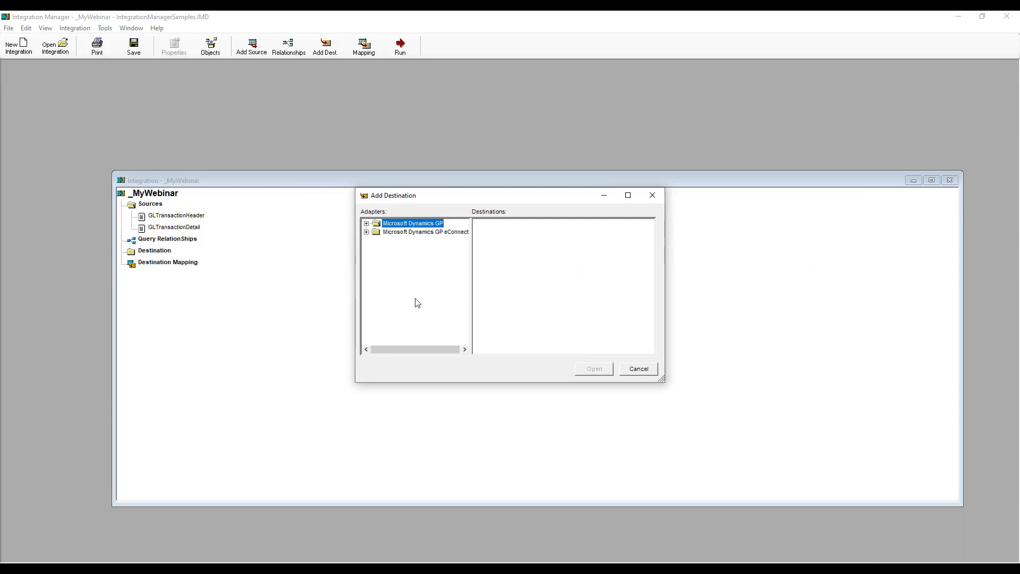
{"action": "left_click", "coordinate": [367, 223]}
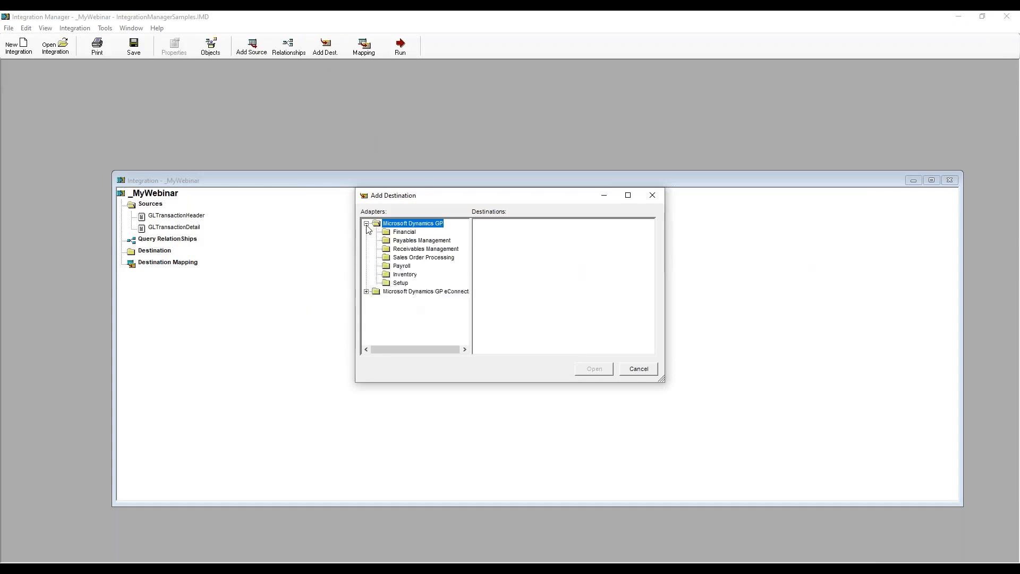
{"action": "left_click", "coordinate": [405, 232]}
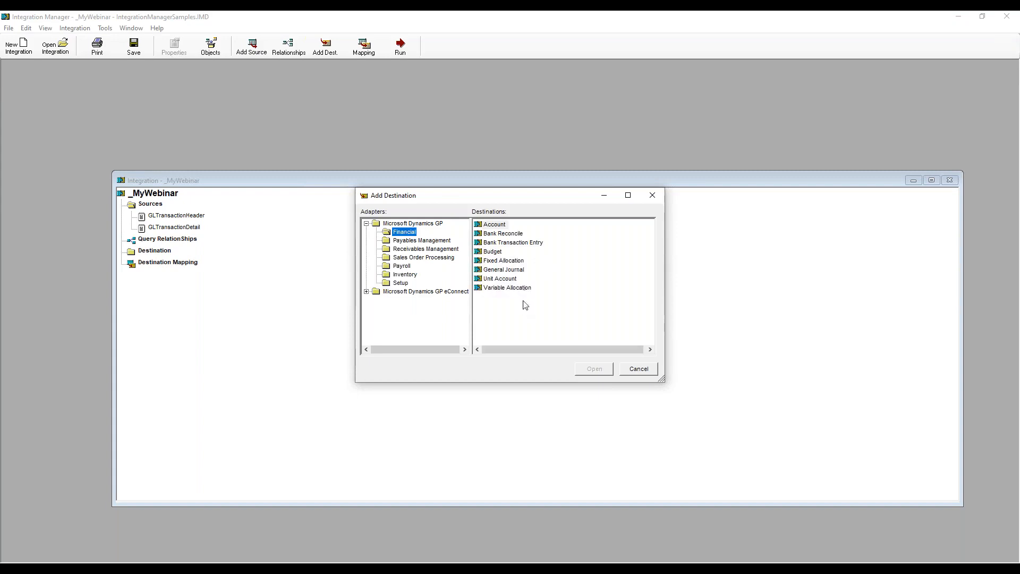
{"action": "left_click", "coordinate": [520, 270]}
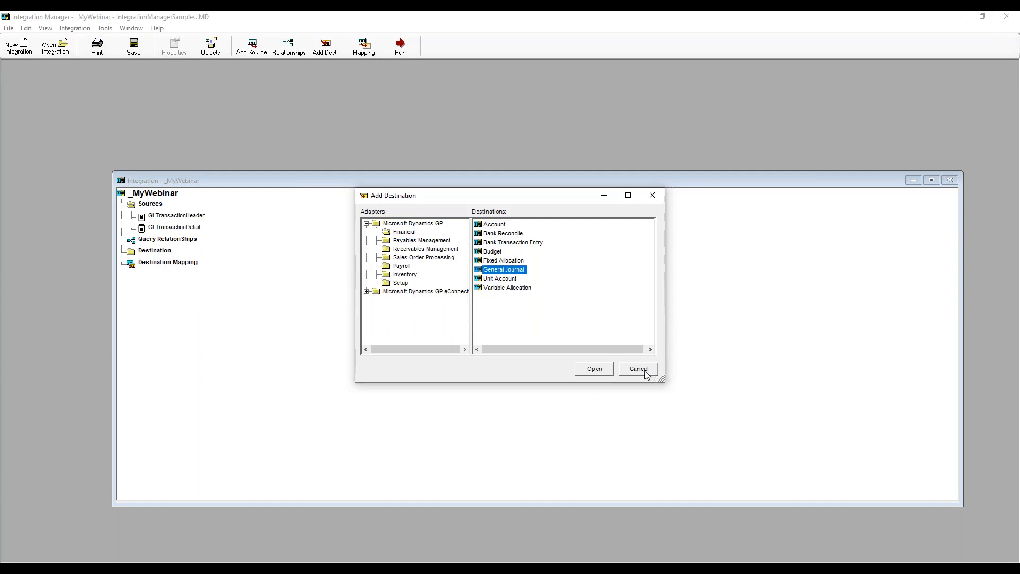
{"action": "left_click", "coordinate": [602, 372]}
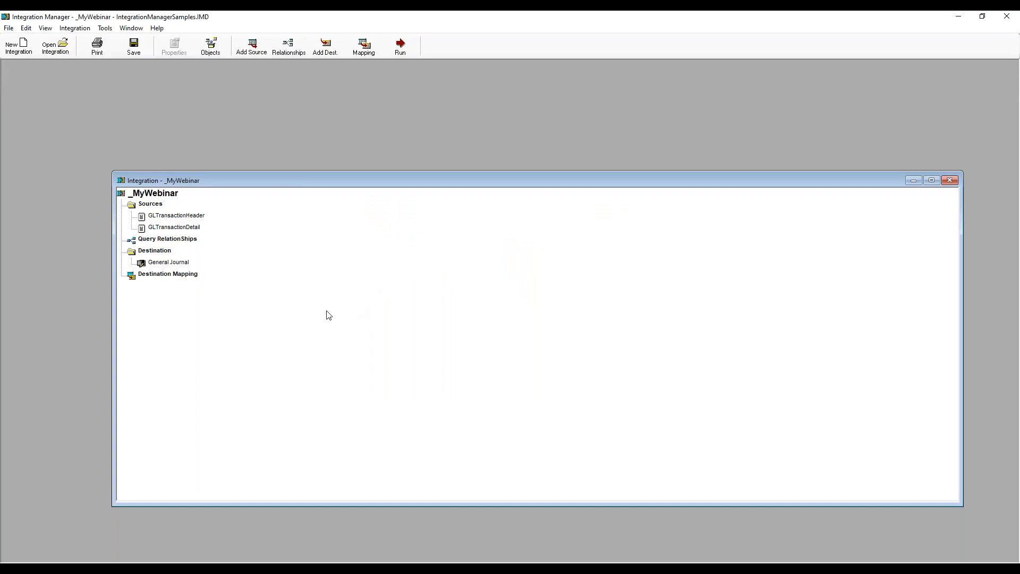
Open the destination mapping of _MyWebinar and set the General Journal's Batch ID rule to Use Input.
{"action": "left_click", "coordinate": [176, 279]}
{"action": "double_click", "coordinate": [176, 280]}
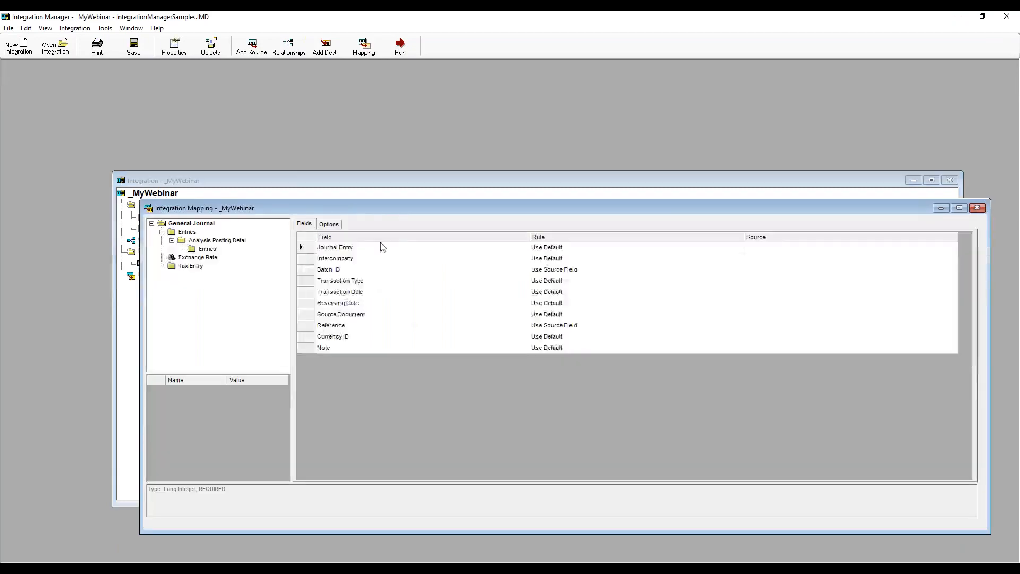
{"action": "left_click_drag", "start_coordinate": [378, 213], "coordinate": [340, 109]}
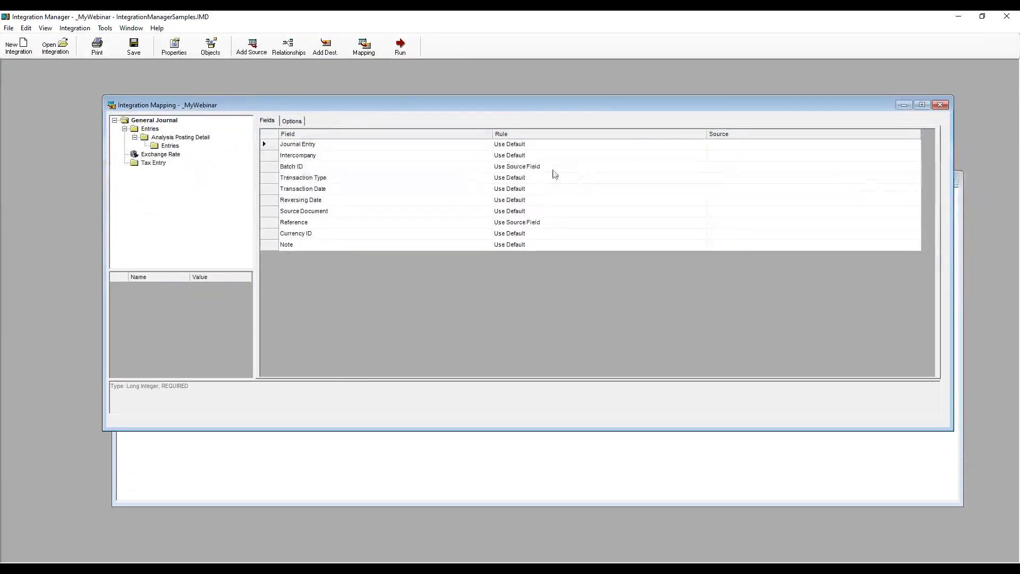
{"action": "left_click", "coordinate": [557, 170]}
{"action": "left_click", "coordinate": [702, 167]}
{"action": "left_click", "coordinate": [675, 182]}
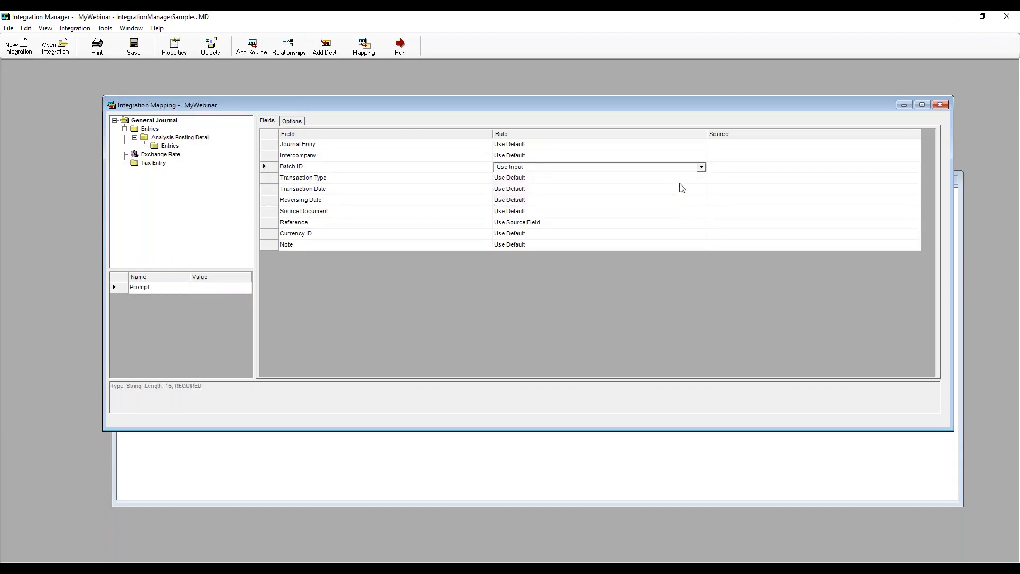
Set the General Journal's Reference rule to Use Constant with the value MYGLENTRY and check the rule options for Note.
{"action": "left_click", "coordinate": [666, 223]}
{"action": "left_click", "coordinate": [619, 248]}
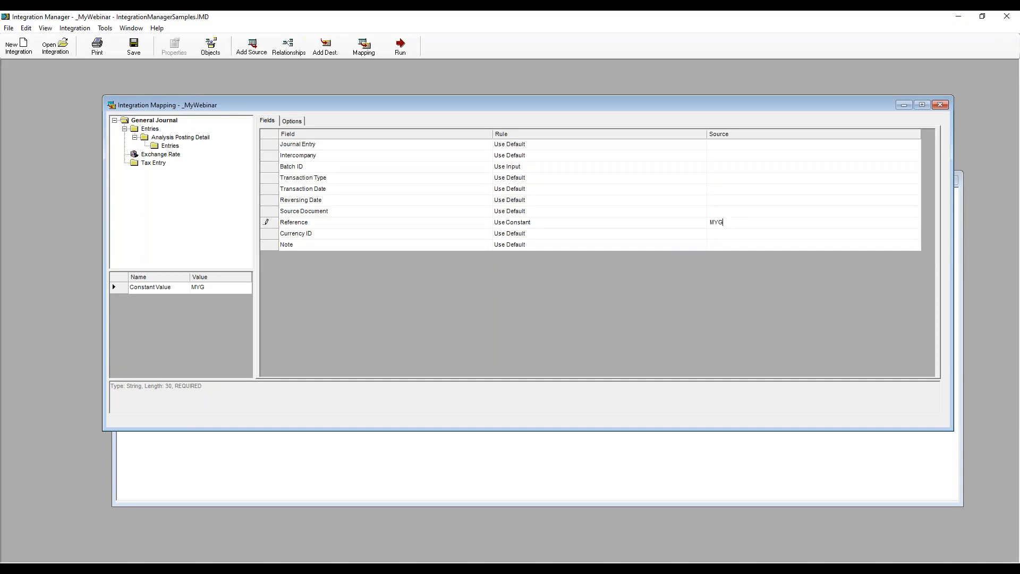
{"action": "type", "text": "MYGLENTRY"}
{"action": "left_click", "coordinate": [575, 246]}
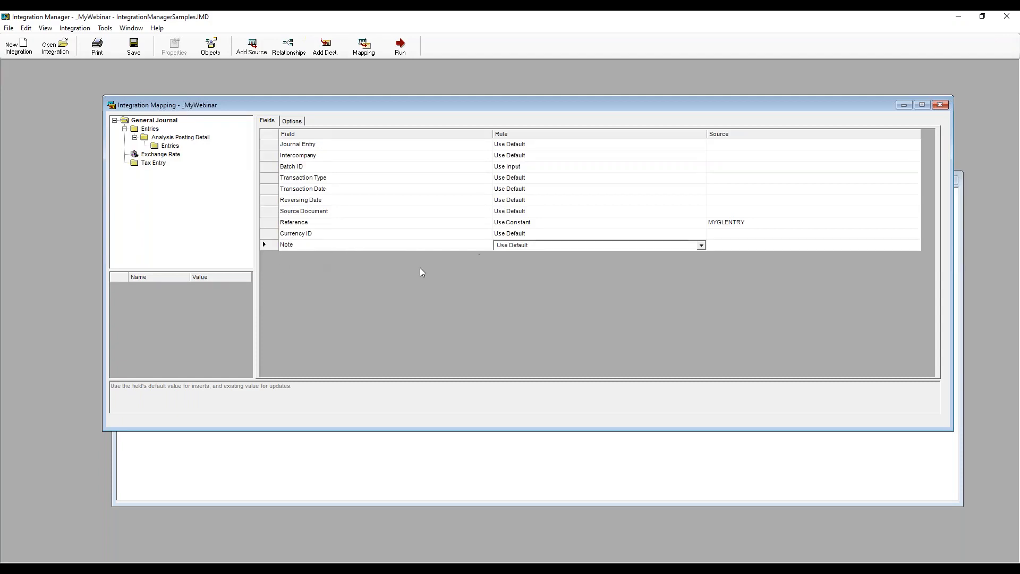
{"action": "left_click", "coordinate": [528, 246]}
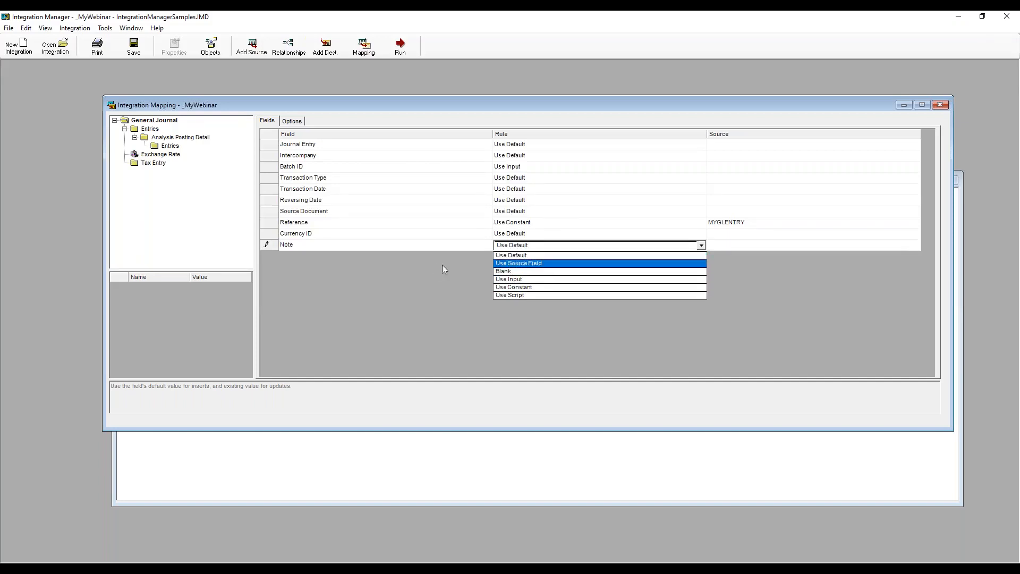
{"action": "left_click", "coordinate": [345, 282]}
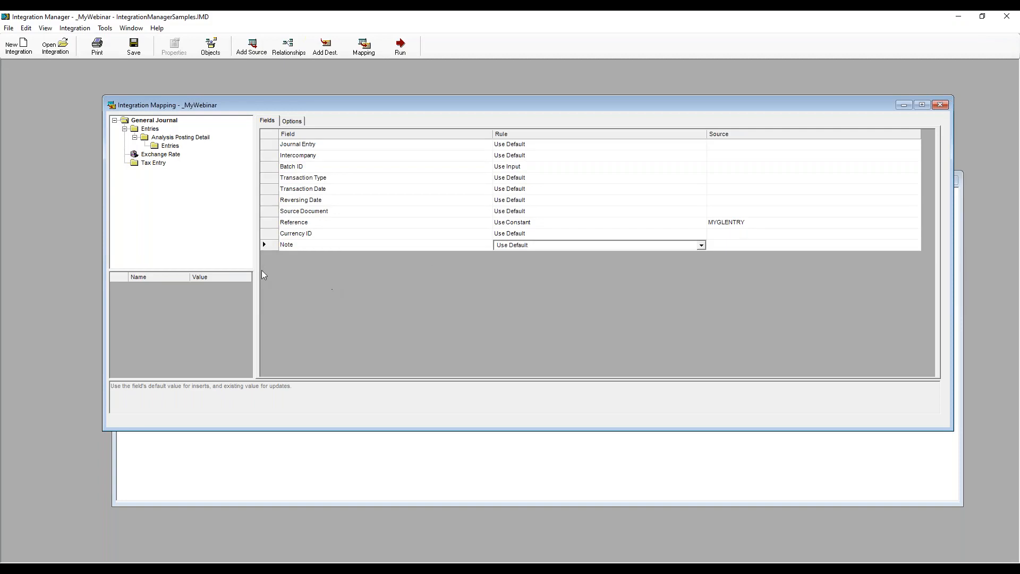
In the General Journal's Entries, map Account Number with Use Source Field to the Account column of GLTransactionDetail.
{"action": "left_click", "coordinate": [147, 130]}
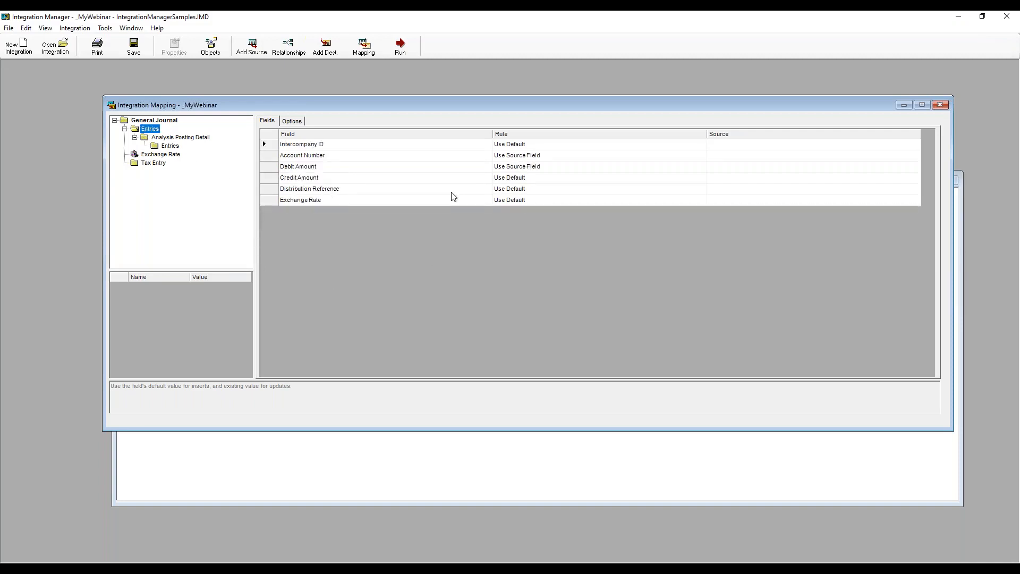
{"action": "left_click", "coordinate": [505, 156]}
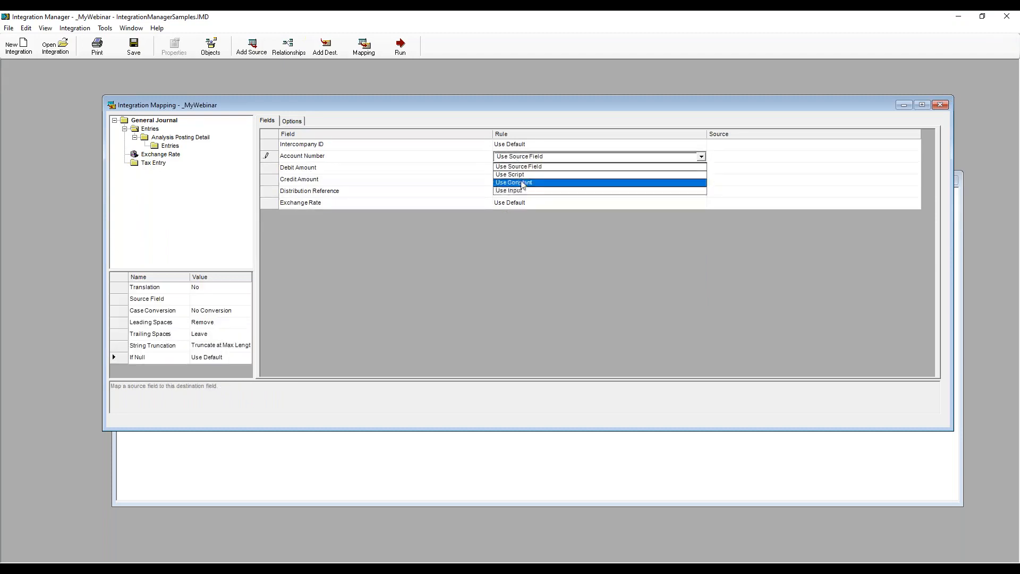
{"action": "left_click", "coordinate": [527, 159]}
{"action": "left_click", "coordinate": [527, 159]}
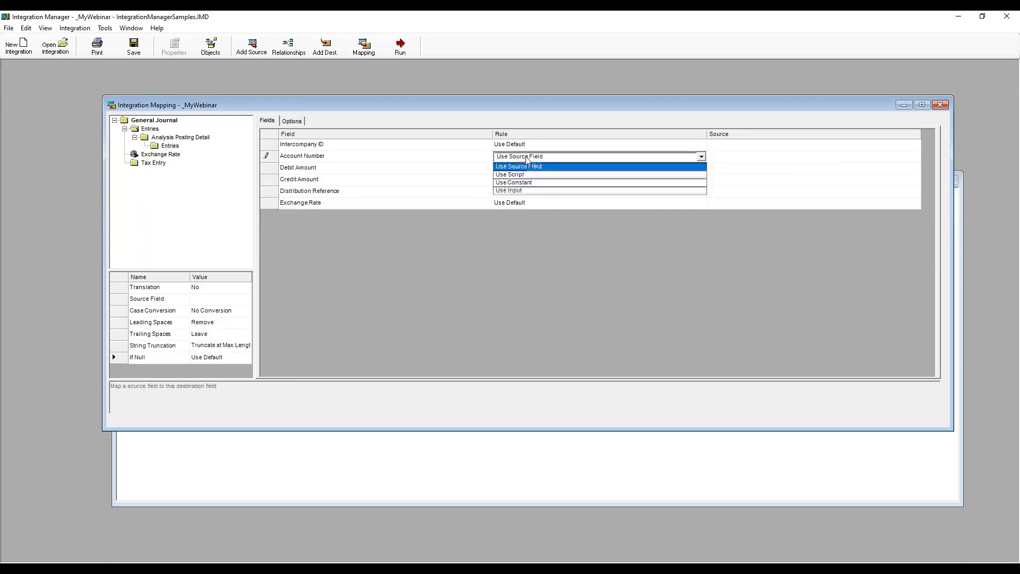
{"action": "left_click", "coordinate": [527, 166]}
{"action": "left_click", "coordinate": [843, 157]}
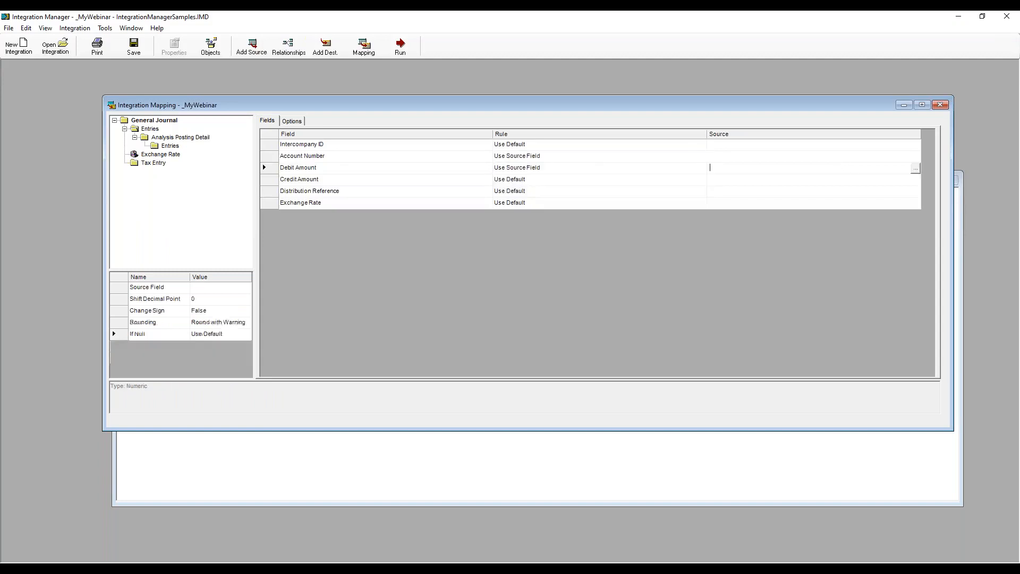
{"action": "left_click", "coordinate": [915, 157]}
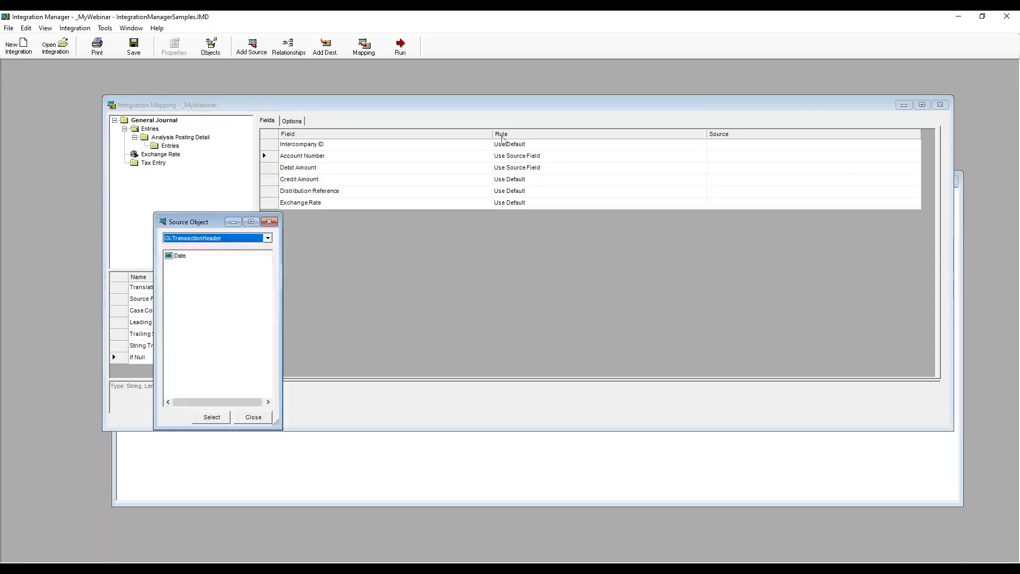
{"action": "left_click", "coordinate": [230, 240]}
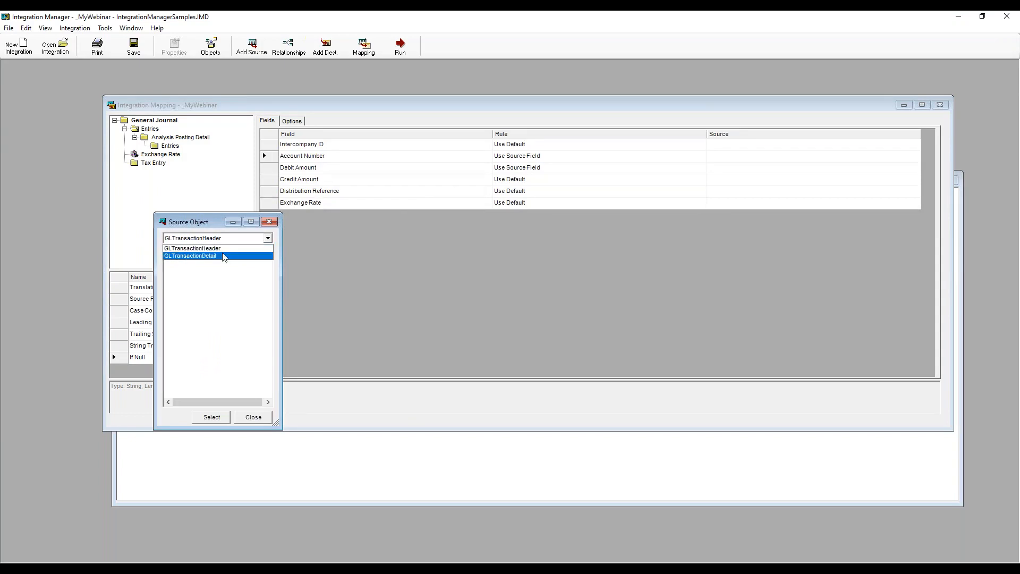
{"action": "left_click", "coordinate": [224, 256]}
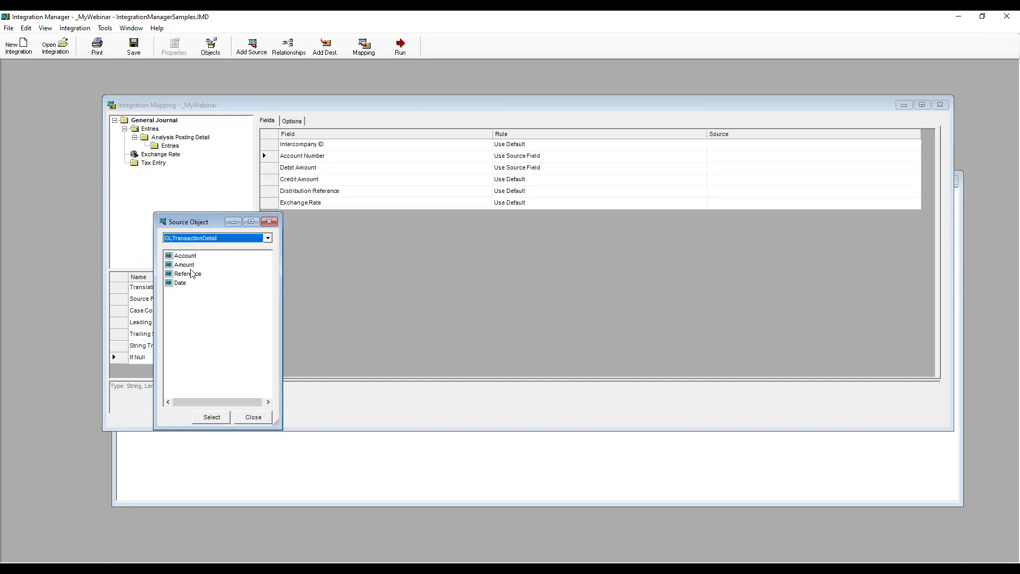
{"action": "double_click", "coordinate": [192, 257]}
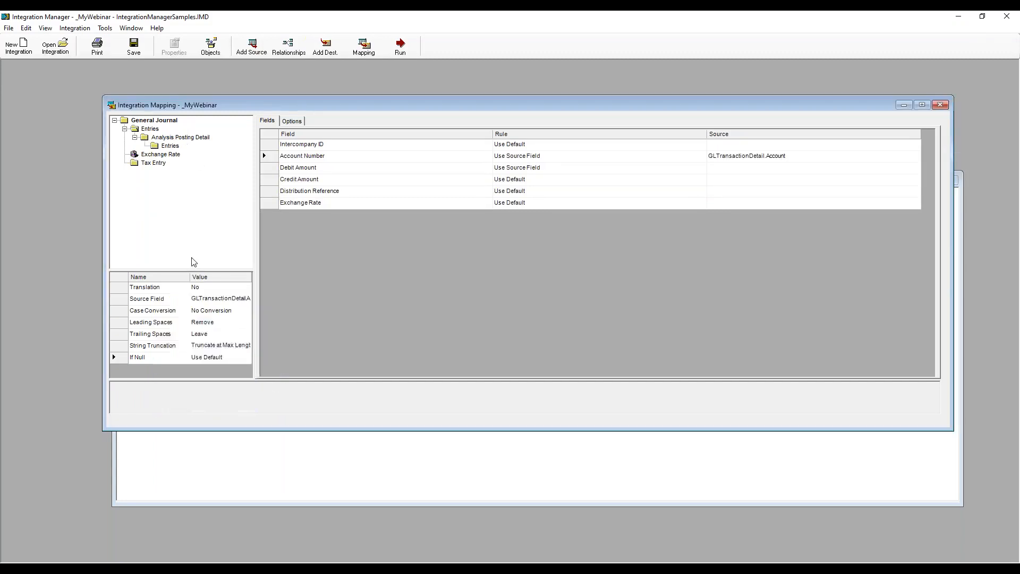
Enable a local translation for the Account Number mapping with the description Yes and no translation values.
{"action": "left_click", "coordinate": [229, 287]}
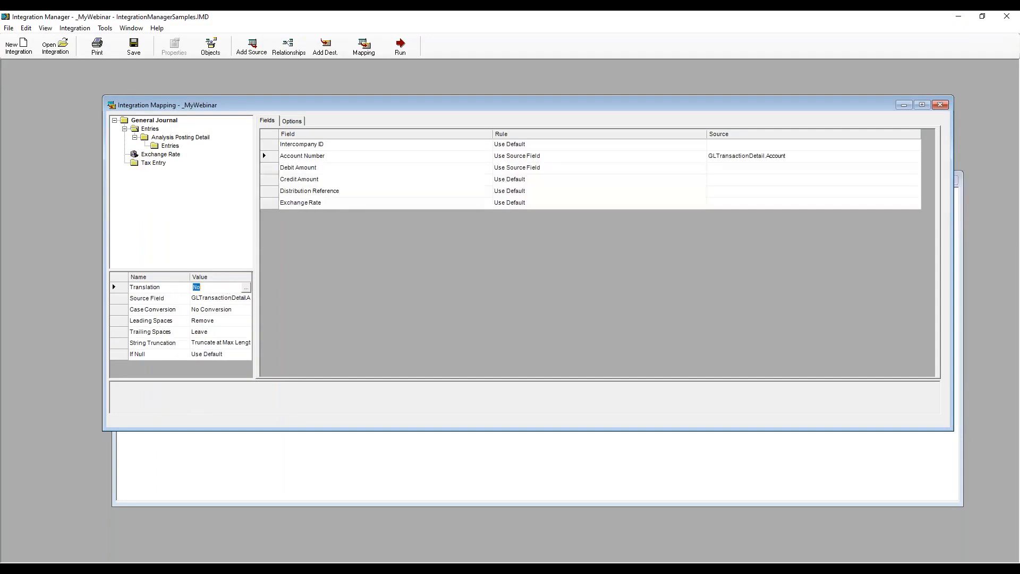
{"action": "left_click", "coordinate": [246, 287]}
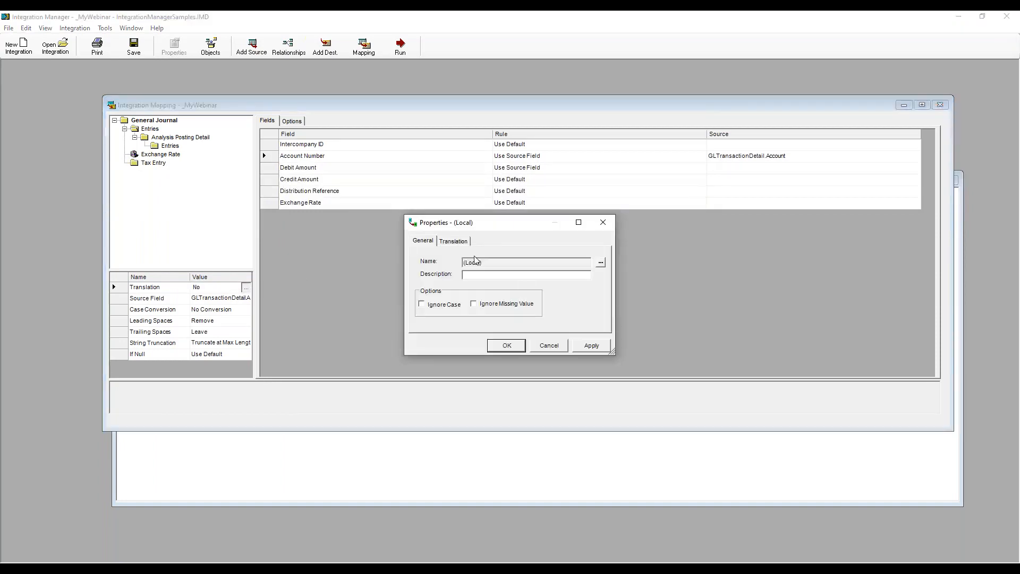
{"action": "left_click", "coordinate": [448, 243]}
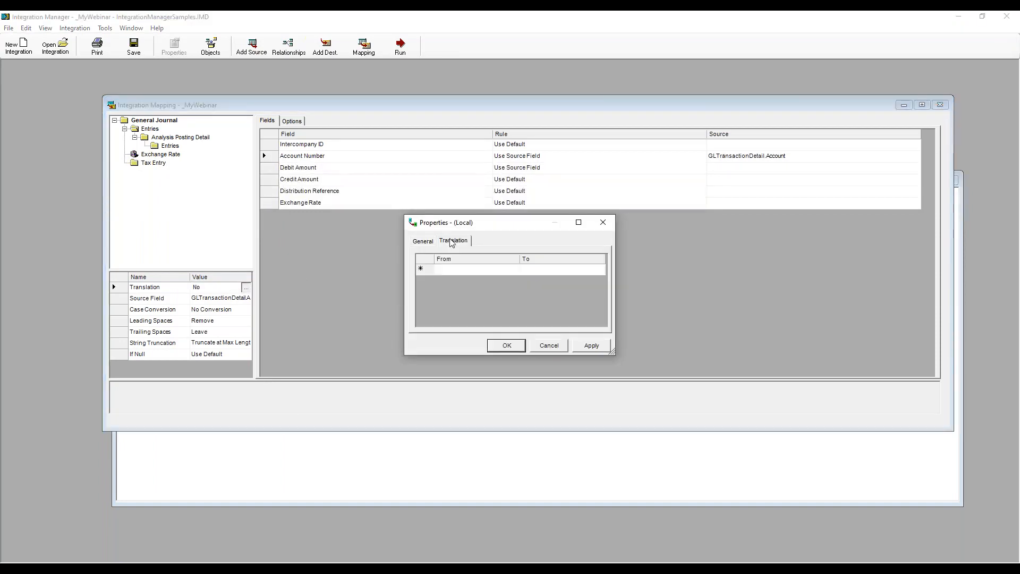
{"action": "left_click", "coordinate": [423, 242]}
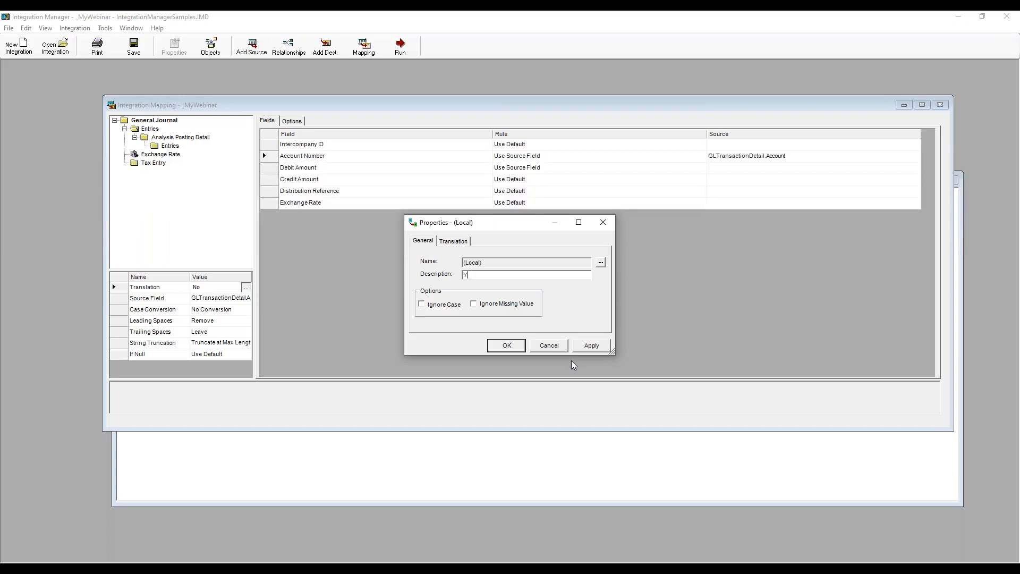
{"action": "type", "text": "s"}
{"action": "key", "text": "Tab"}
{"action": "left_click", "coordinate": [454, 241]}
{"action": "left_click", "coordinate": [445, 270]}
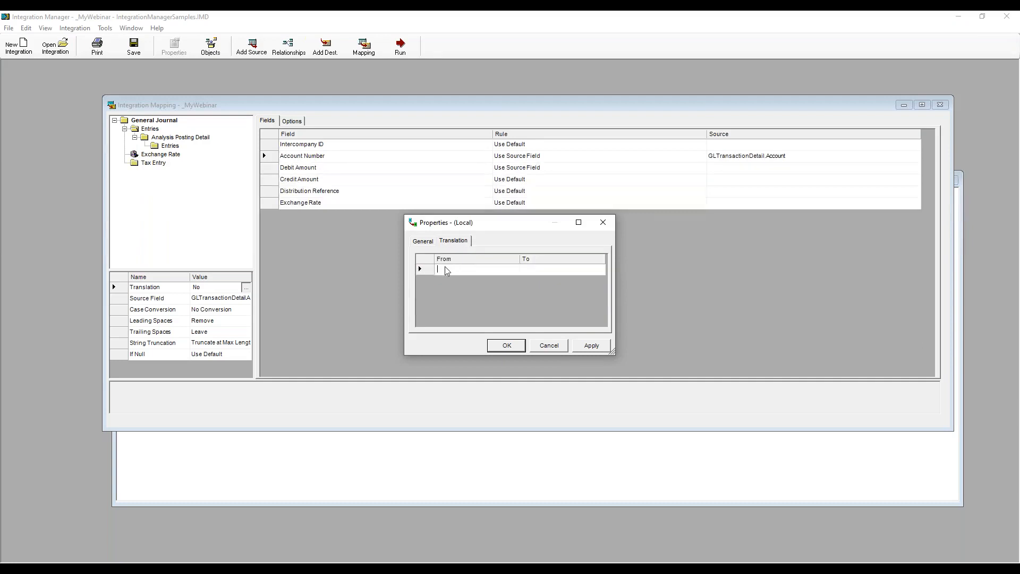
{"action": "left_click", "coordinate": [507, 345]}
Try a translation row from 2 to 000- for Account Number and cancel the translation properties.
{"action": "left_click", "coordinate": [246, 288]}
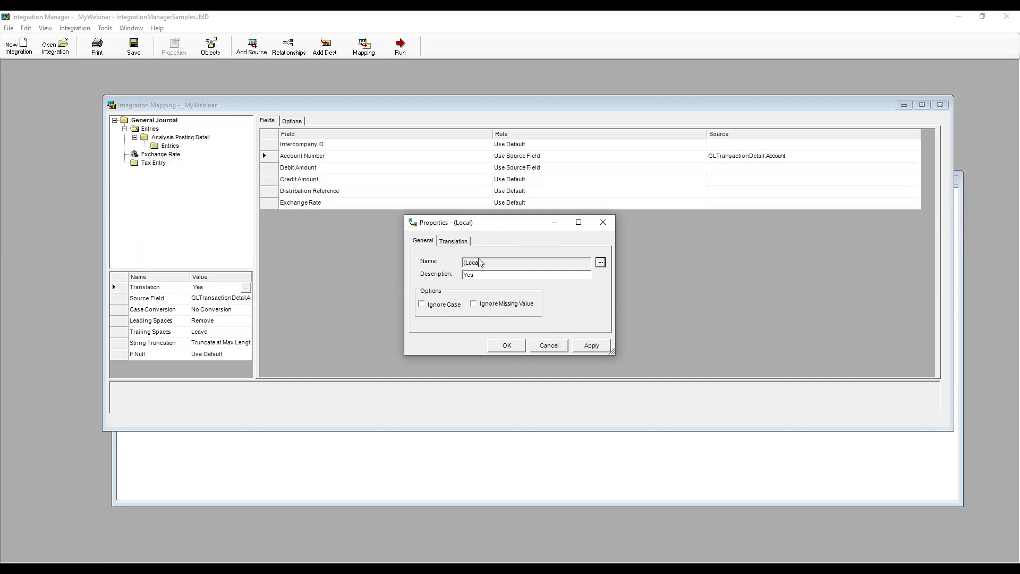
{"action": "left_click", "coordinate": [463, 241]}
{"action": "left_click", "coordinate": [464, 270]}
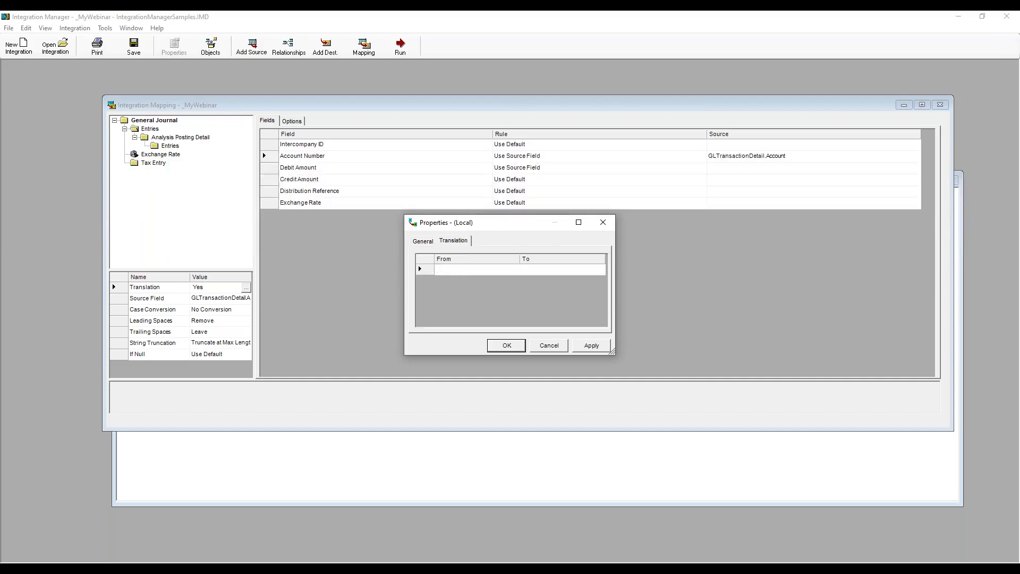
{"action": "type", "text": "2"}
{"action": "key", "text": "Tab"}
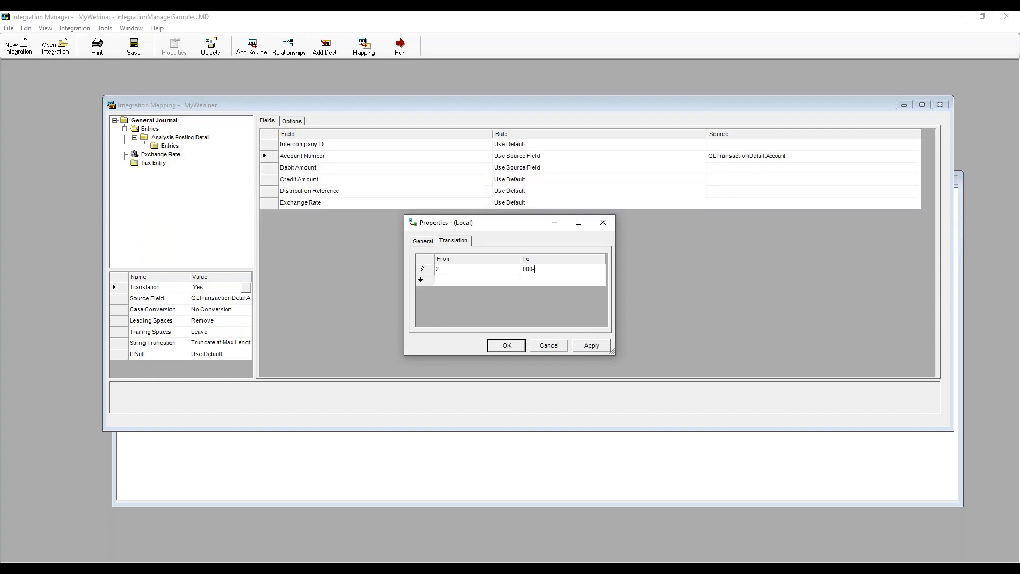
{"action": "key", "text": "Return"}
{"action": "left_click", "coordinate": [553, 347]}
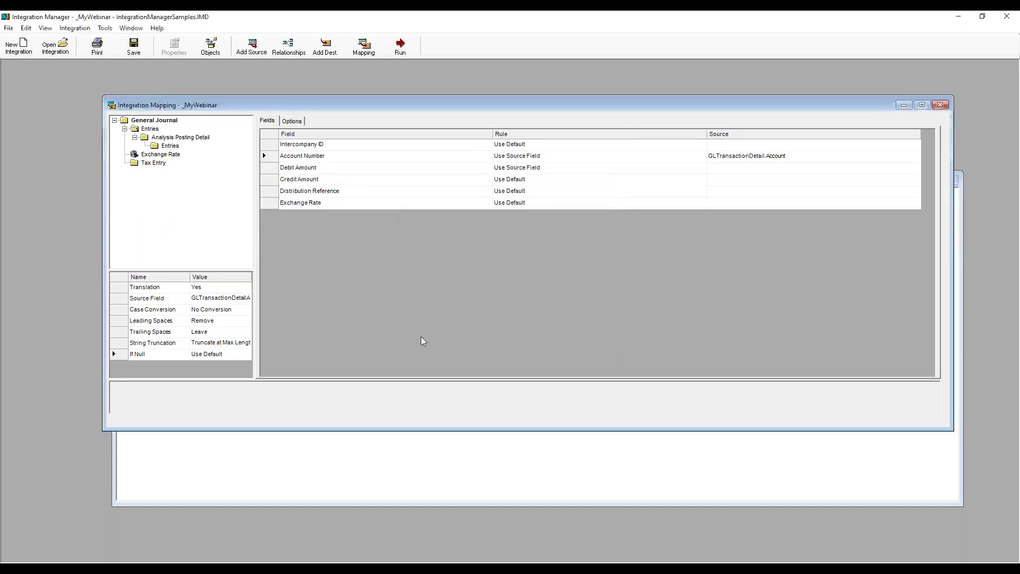
Inspect the general settings and value table of the Account Number translation, looking for a way to remove it.
{"action": "left_click", "coordinate": [246, 287]}
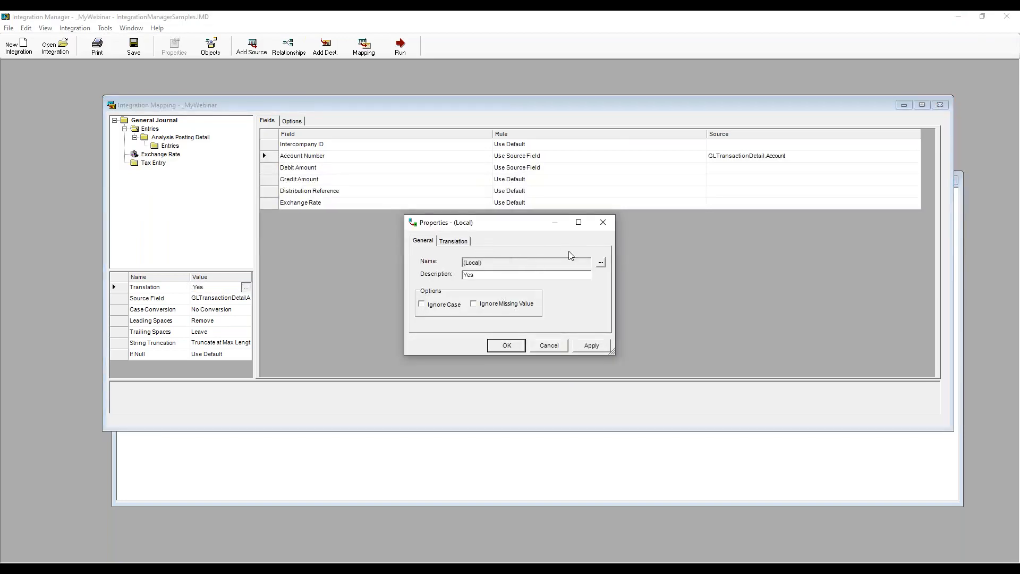
{"action": "left_click", "coordinate": [551, 347]}
{"action": "left_click", "coordinate": [244, 289]}
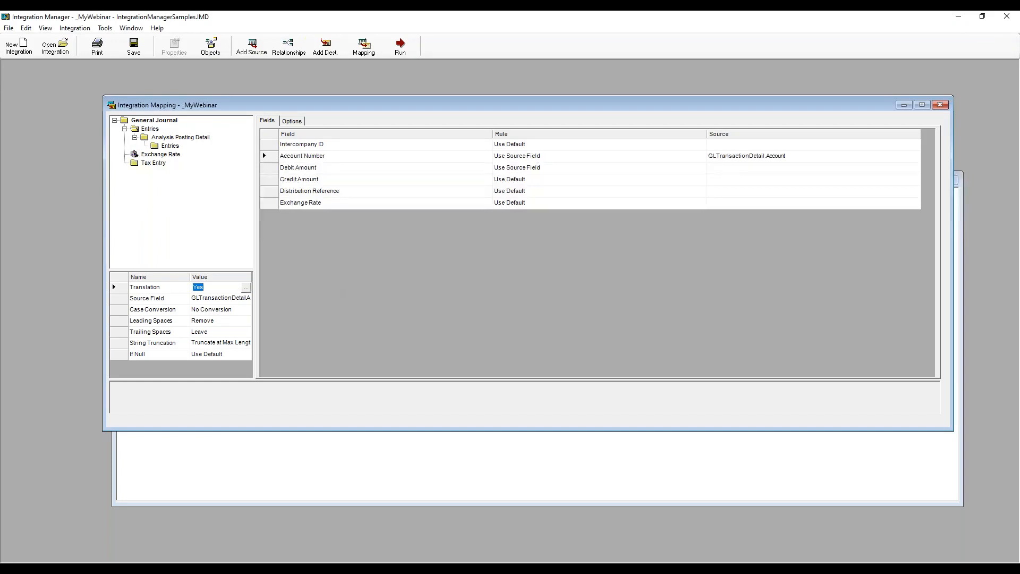
{"action": "left_click", "coordinate": [246, 287]}
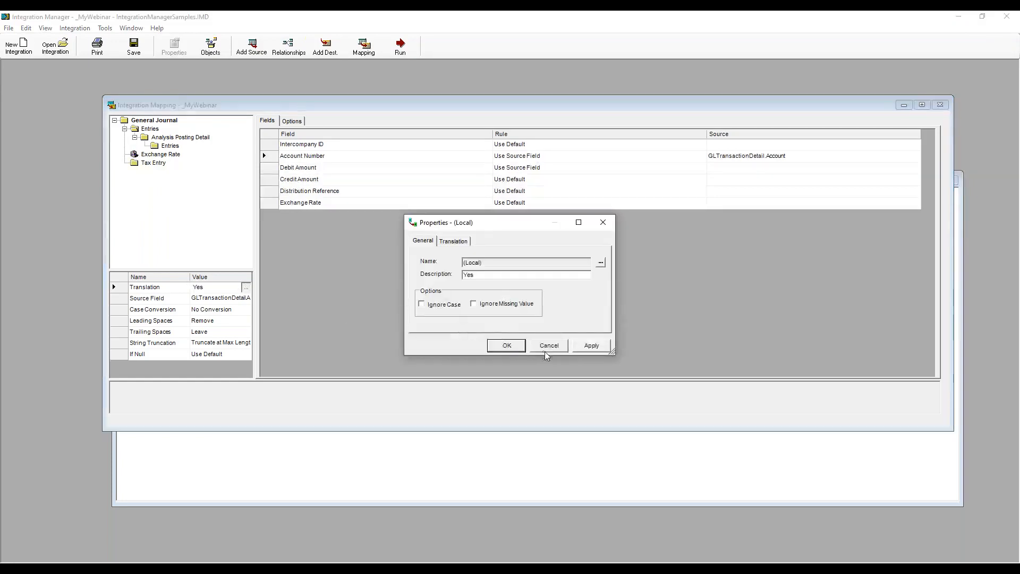
{"action": "left_click", "coordinate": [601, 263]}
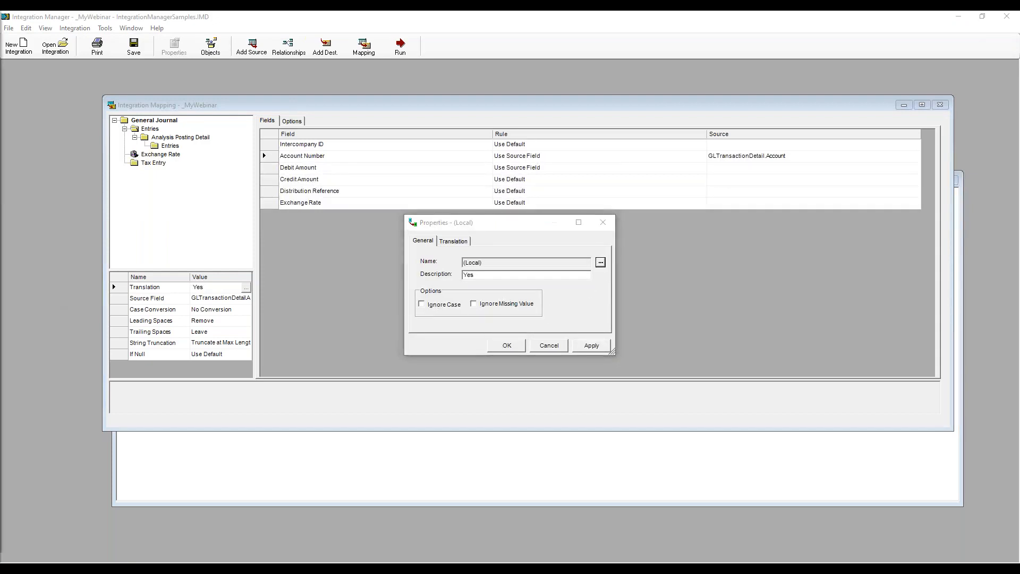
{"action": "left_click", "coordinate": [468, 242]}
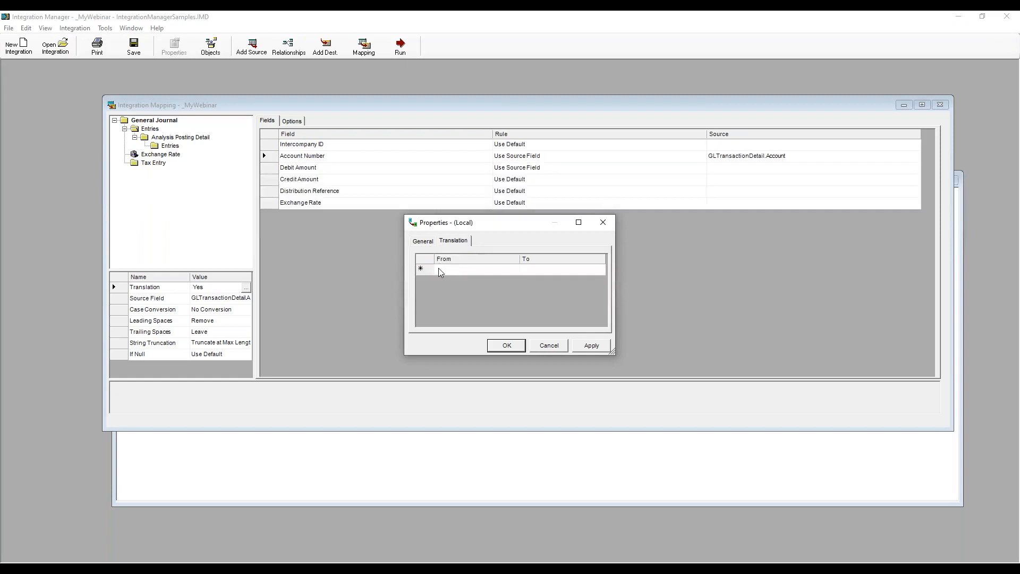
{"action": "left_click", "coordinate": [430, 244]}
{"action": "left_click", "coordinate": [603, 222]}
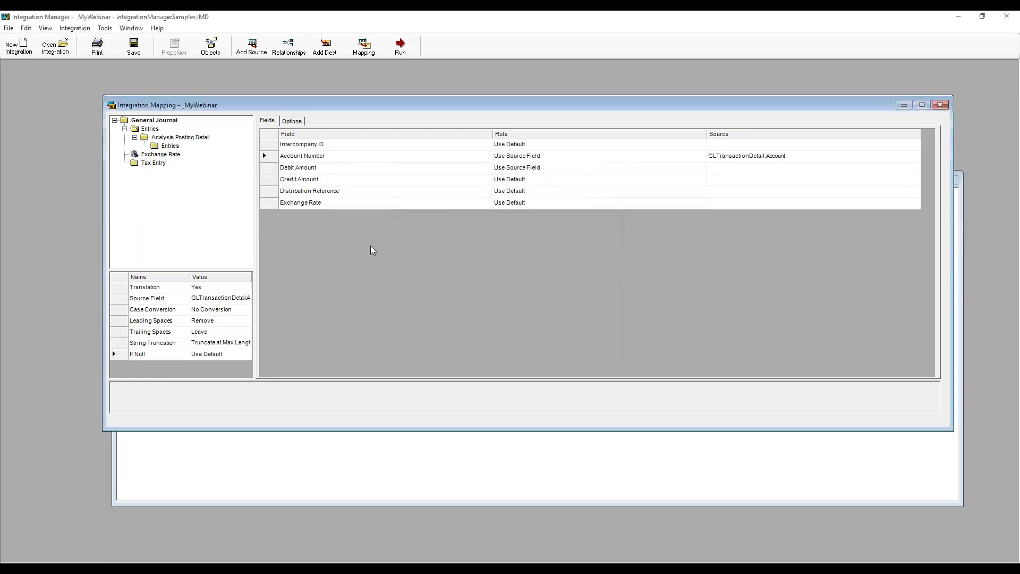
{"action": "right_click", "coordinate": [185, 292]}
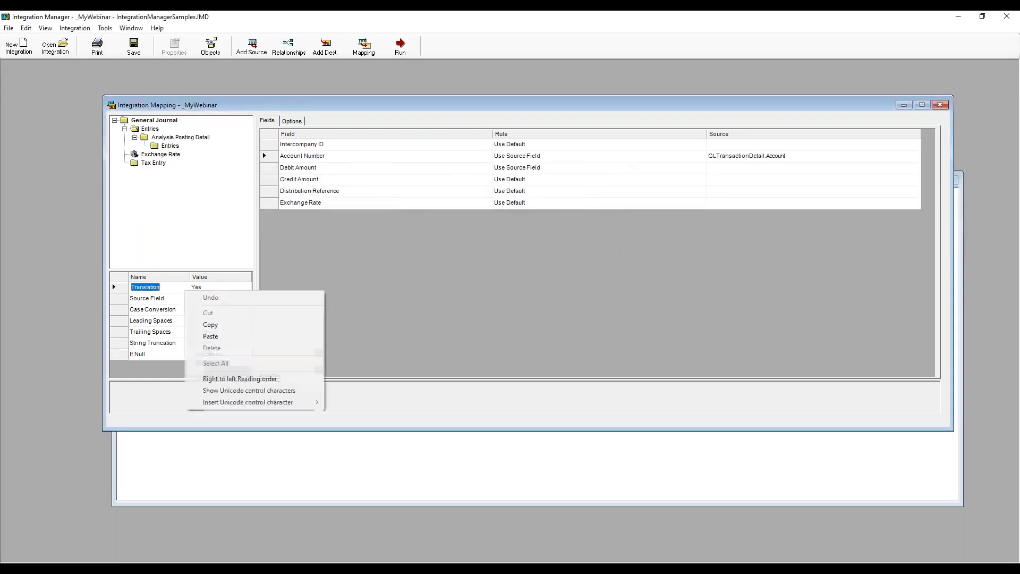
{"action": "left_click", "coordinate": [180, 287]}
{"action": "left_click", "coordinate": [120, 290]}
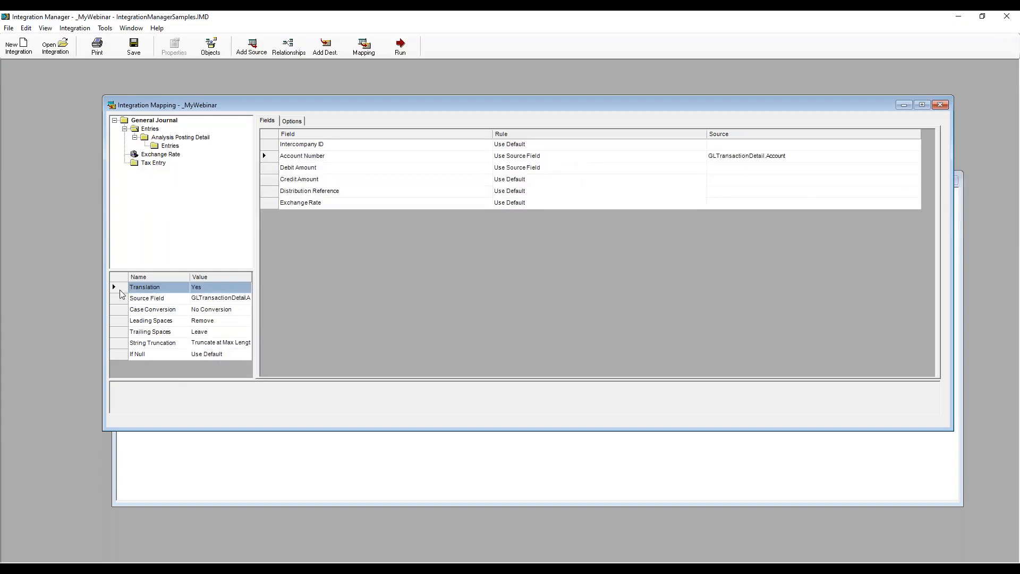
Clear the Account Number translation by switching the field's rule to another option and back to Use Source Field.
{"action": "left_click", "coordinate": [579, 158]}
{"action": "left_click", "coordinate": [579, 157]}
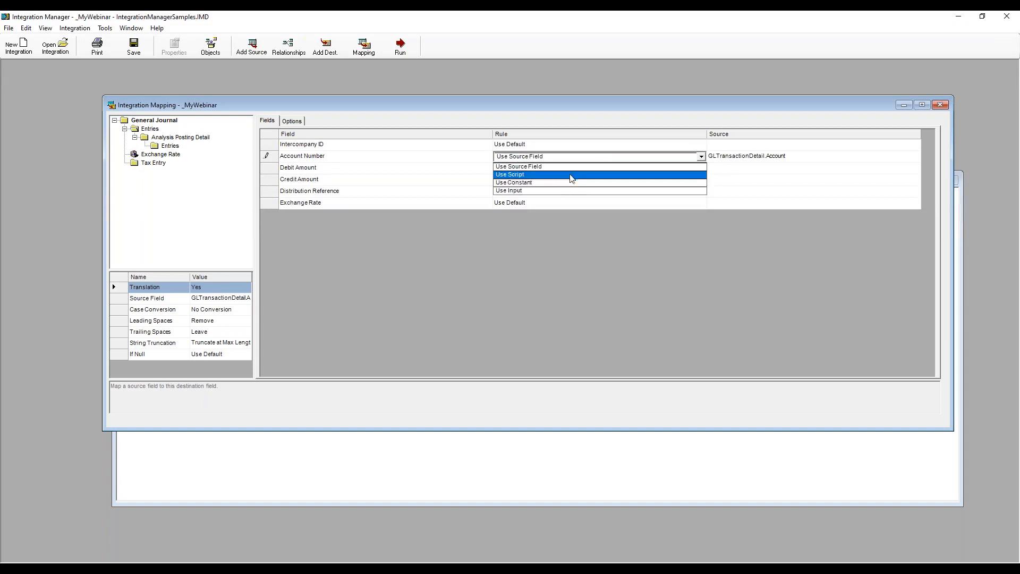
{"action": "left_click", "coordinate": [569, 182]}
{"action": "left_click", "coordinate": [499, 156]}
{"action": "left_click", "coordinate": [500, 157]}
{"action": "left_click", "coordinate": [497, 173]}
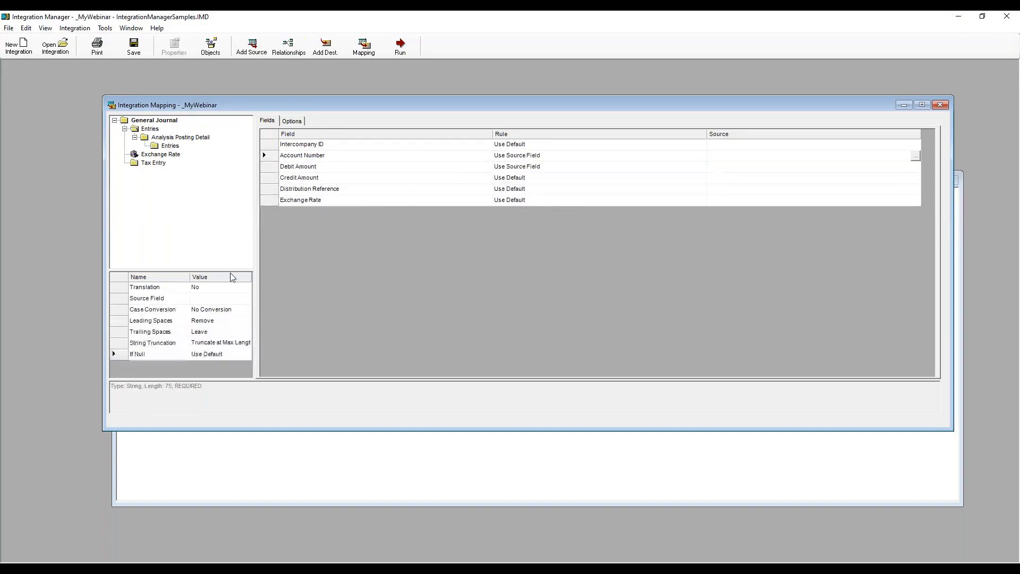
Reassign Account from GLTransactionDetail as the source of the Account Number field.
{"action": "left_click", "coordinate": [220, 299]}
{"action": "left_click", "coordinate": [782, 161]}
{"action": "left_click", "coordinate": [916, 156]}
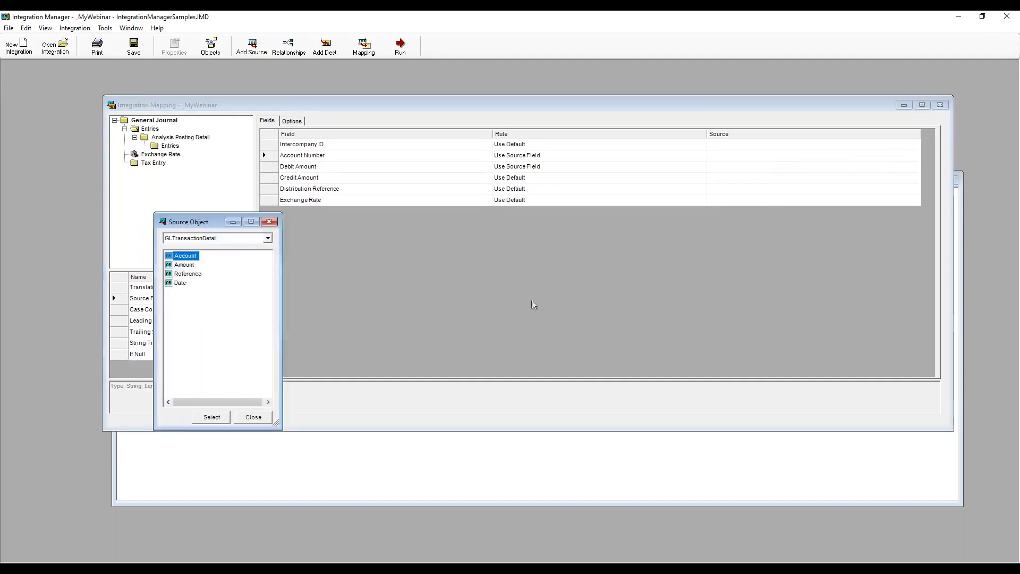
{"action": "double_click", "coordinate": [192, 257]}
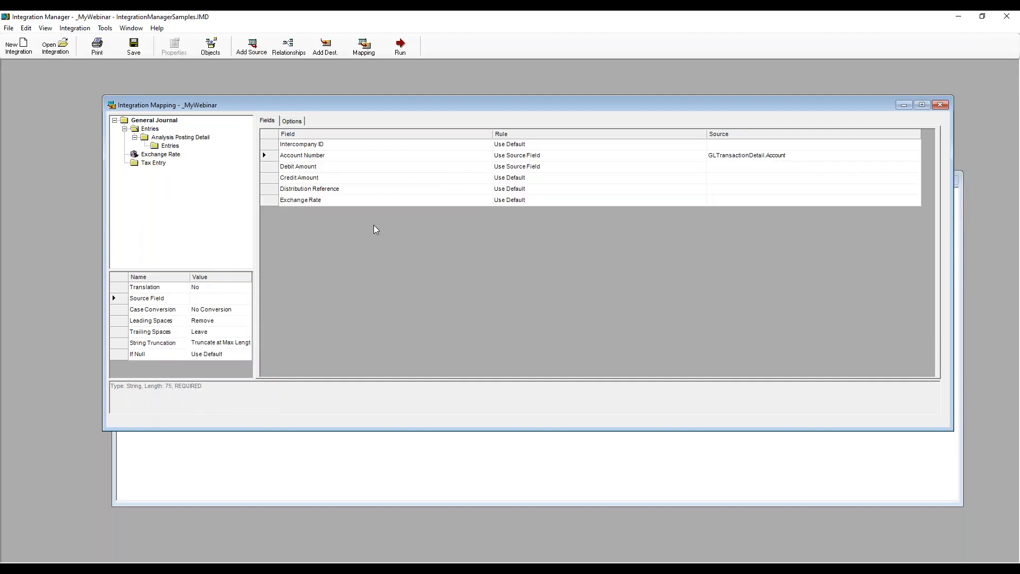
Set the Debit Amount rule to Use Positive Source Field and assign Amount from GLTransactionDetail as its source.
{"action": "left_click", "coordinate": [535, 167]}
{"action": "left_click", "coordinate": [535, 167]}
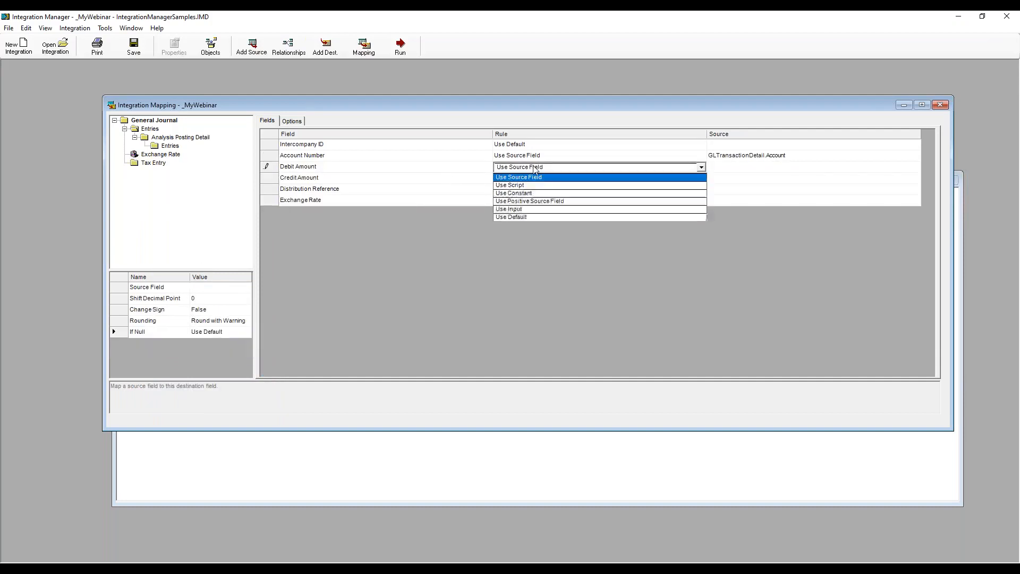
{"action": "left_click", "coordinate": [534, 201]}
{"action": "left_click", "coordinate": [745, 168]}
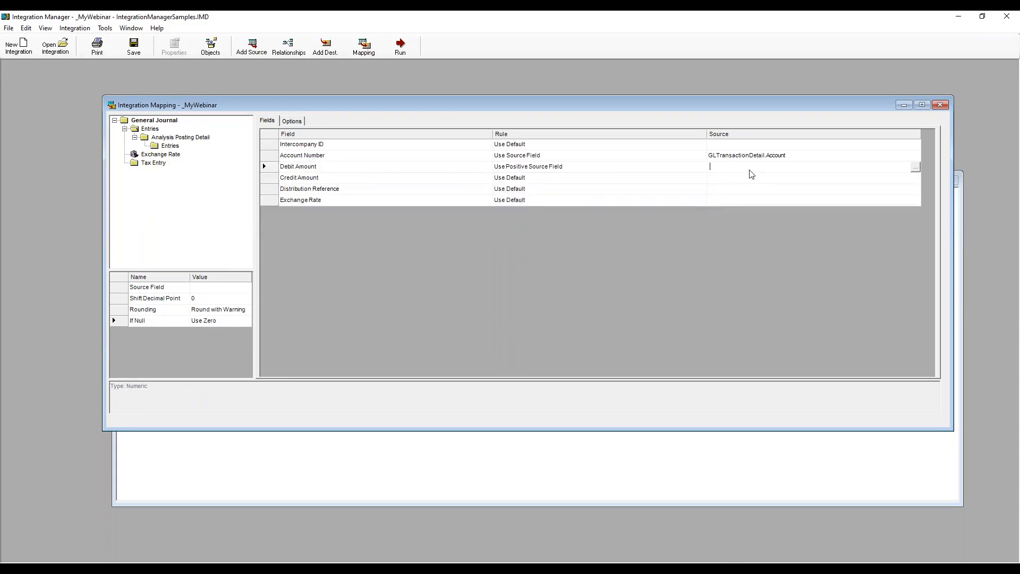
{"action": "left_click", "coordinate": [915, 167]}
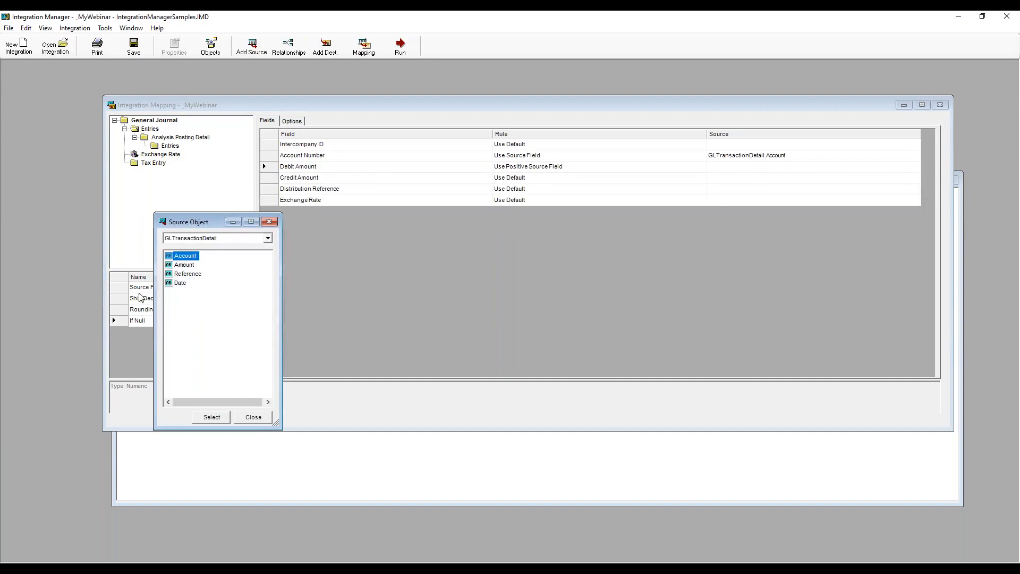
{"action": "double_click", "coordinate": [177, 265]}
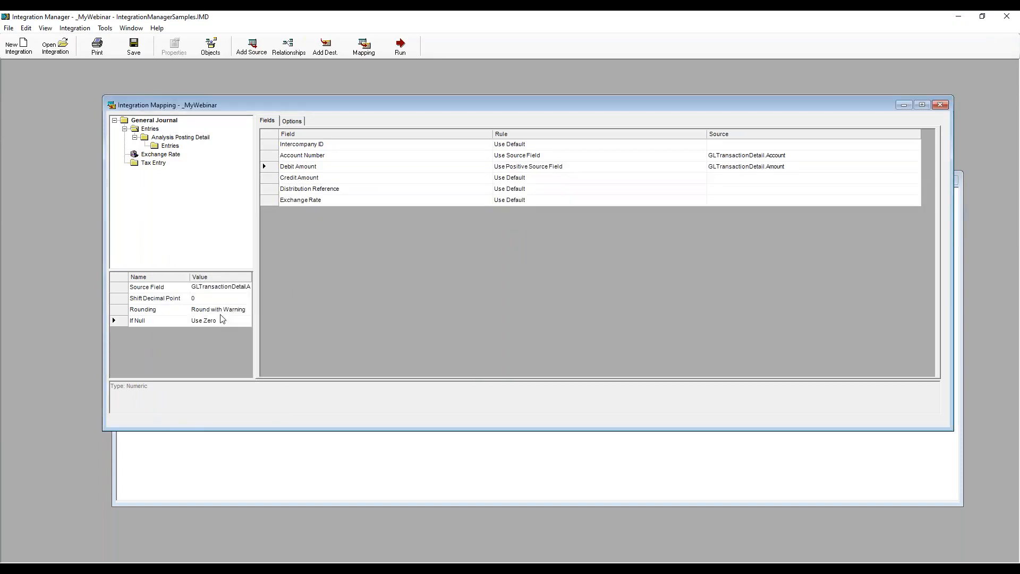
Examine the decimal shift and rounding options for Debit Amount without changing them.
{"action": "left_click", "coordinate": [195, 299]}
{"action": "left_click", "coordinate": [209, 301]}
{"action": "left_click", "coordinate": [214, 311]}
{"action": "left_click", "coordinate": [214, 311]}
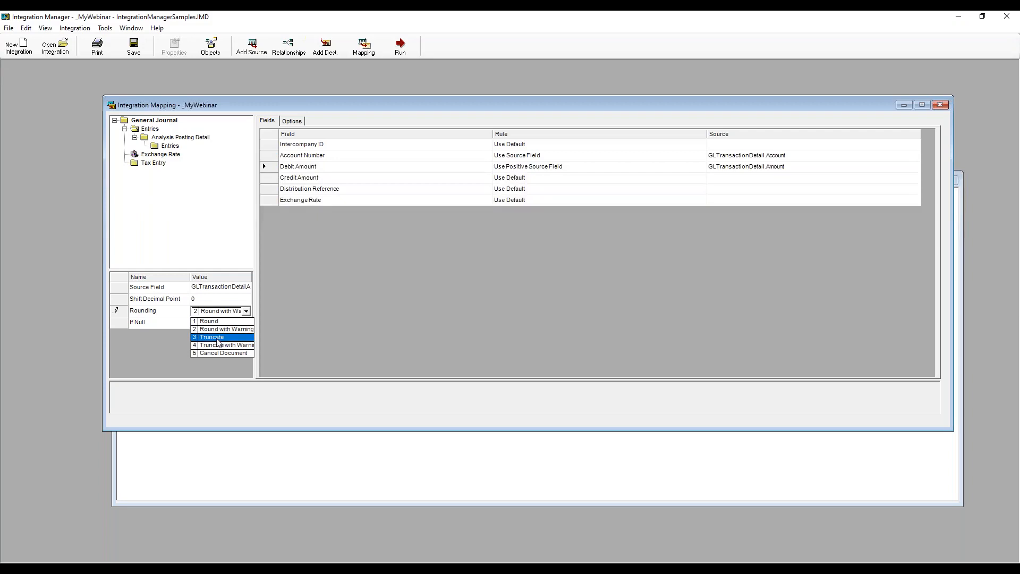
{"action": "left_click", "coordinate": [170, 353]}
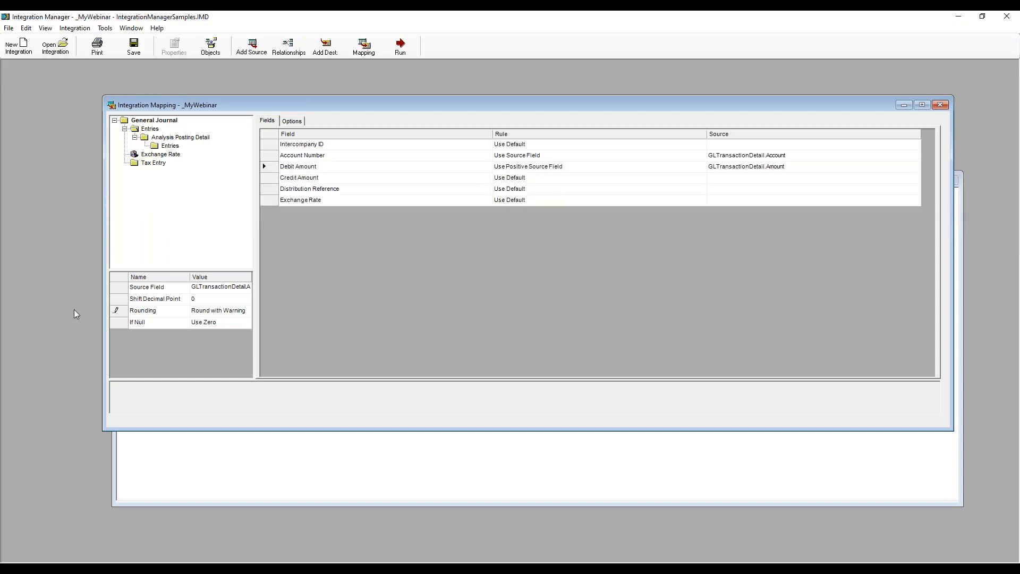
{"action": "key", "text": "alt+Tab"}
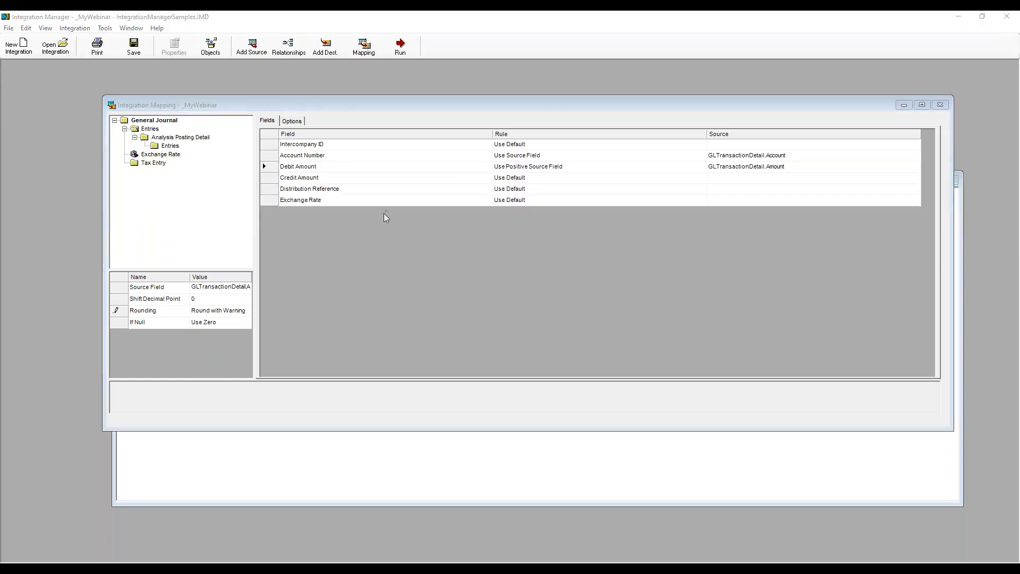
Set the Distribution Reference rule to Use Script and open its script text for editing.
{"action": "left_click", "coordinate": [523, 191]}
{"action": "left_click", "coordinate": [523, 192]}
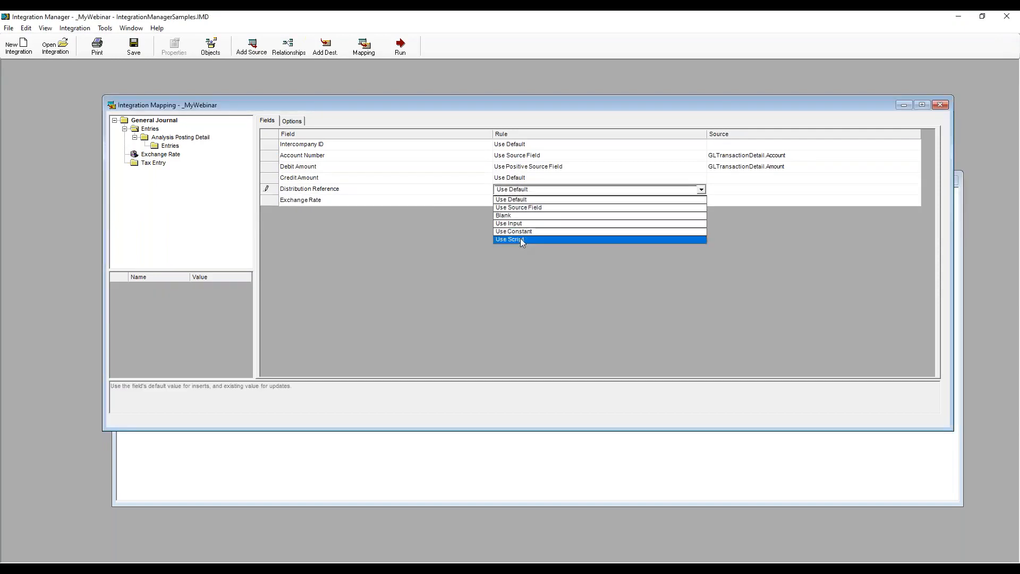
{"action": "left_click", "coordinate": [522, 239]}
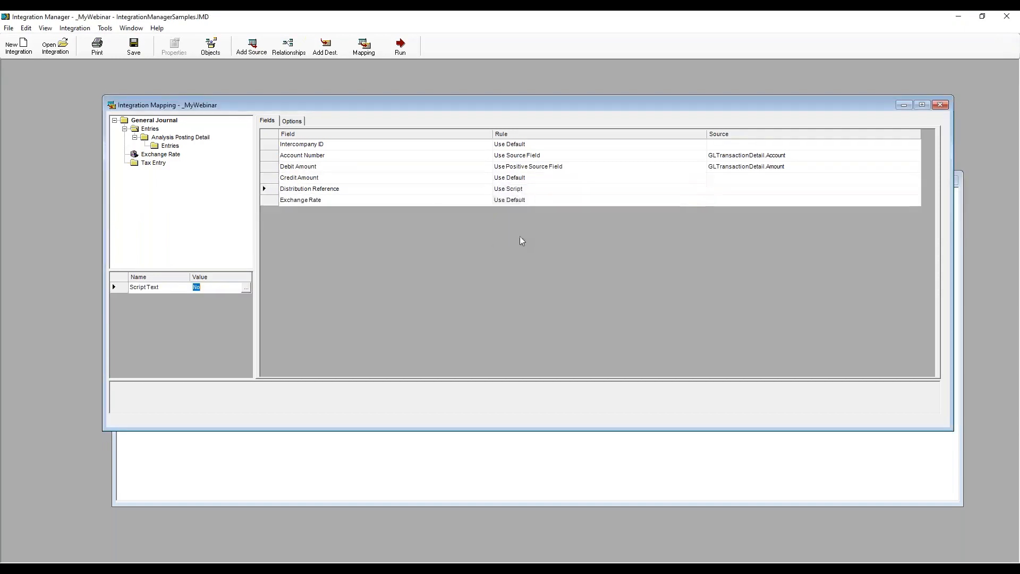
{"action": "left_click", "coordinate": [246, 288]}
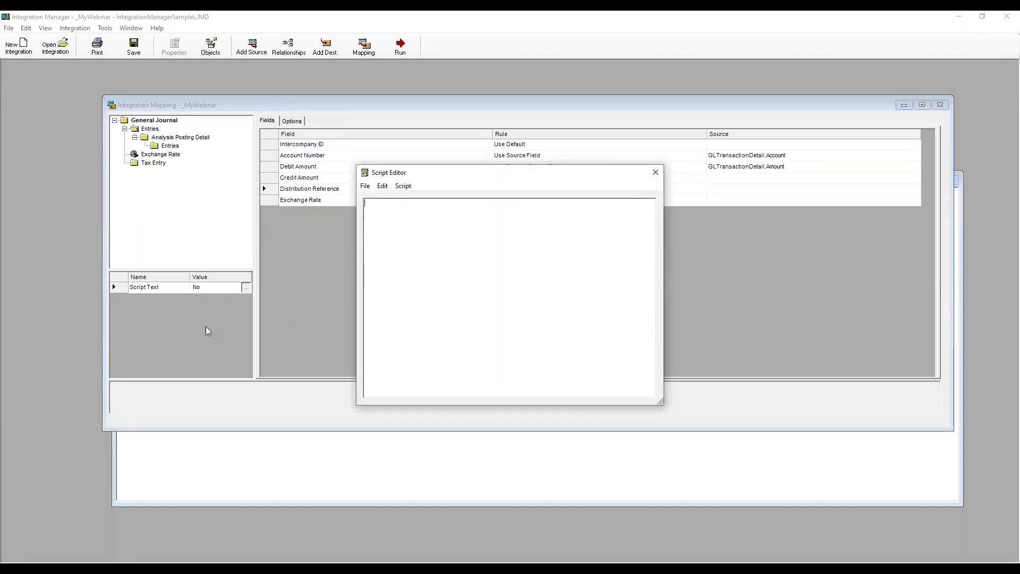
{"action": "left_click", "coordinate": [404, 186]}
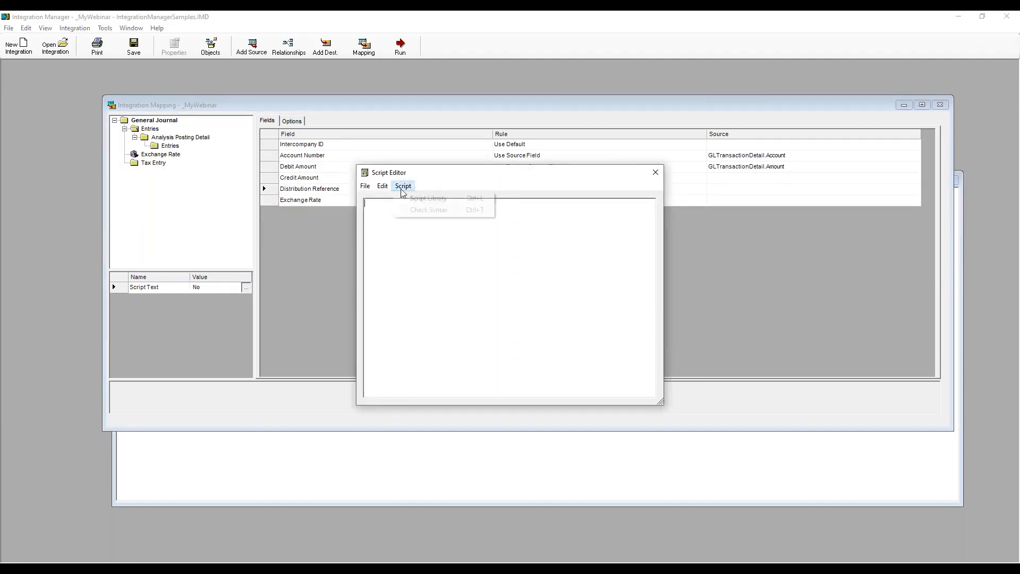
{"action": "left_click", "coordinate": [382, 238]}
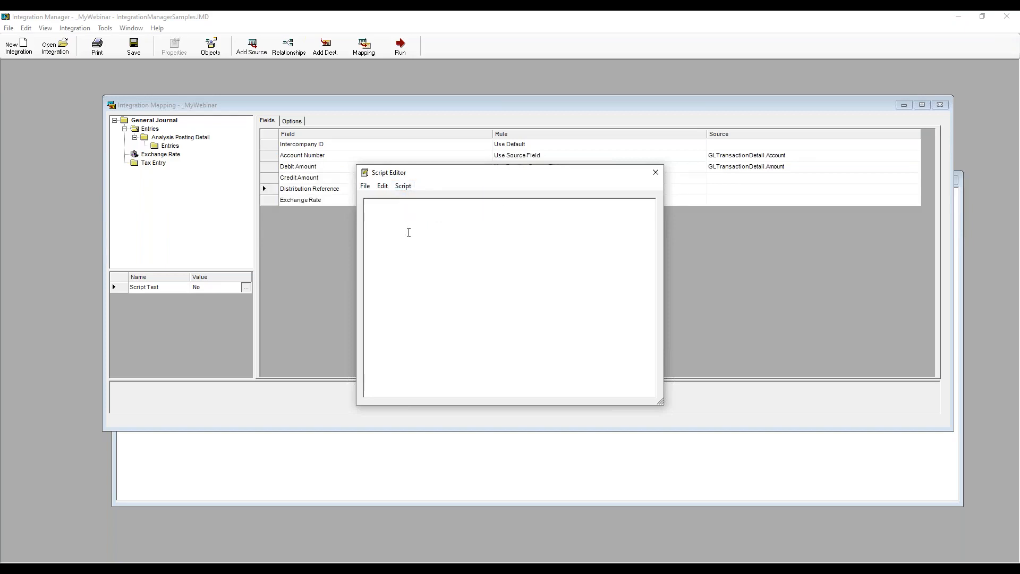
Open the Script Library at full size and expand the Microsoft Dynamics GP Scripts and General Purpose Scripts categories.
{"action": "left_click", "coordinate": [402, 187]}
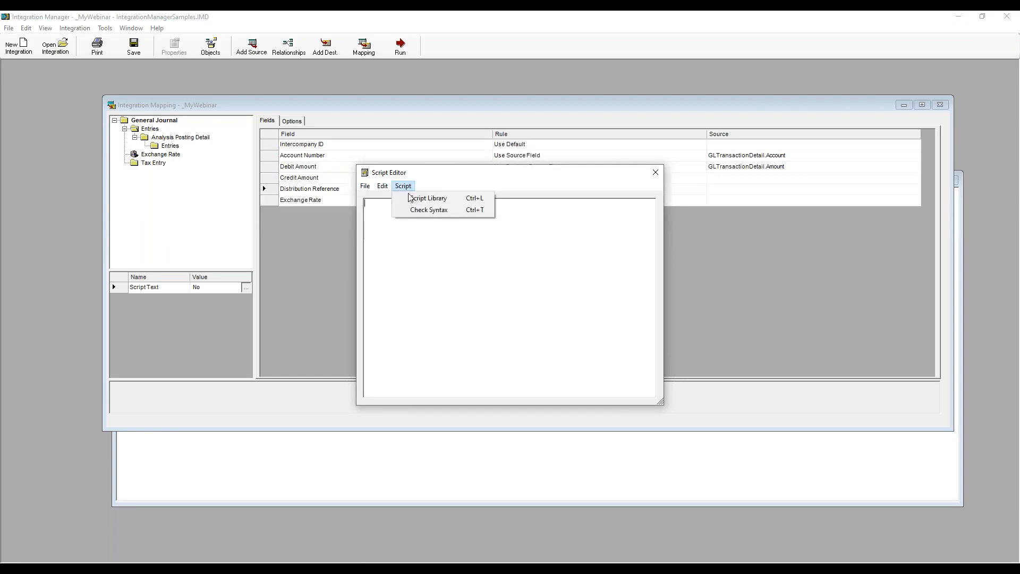
{"action": "left_click", "coordinate": [414, 199]}
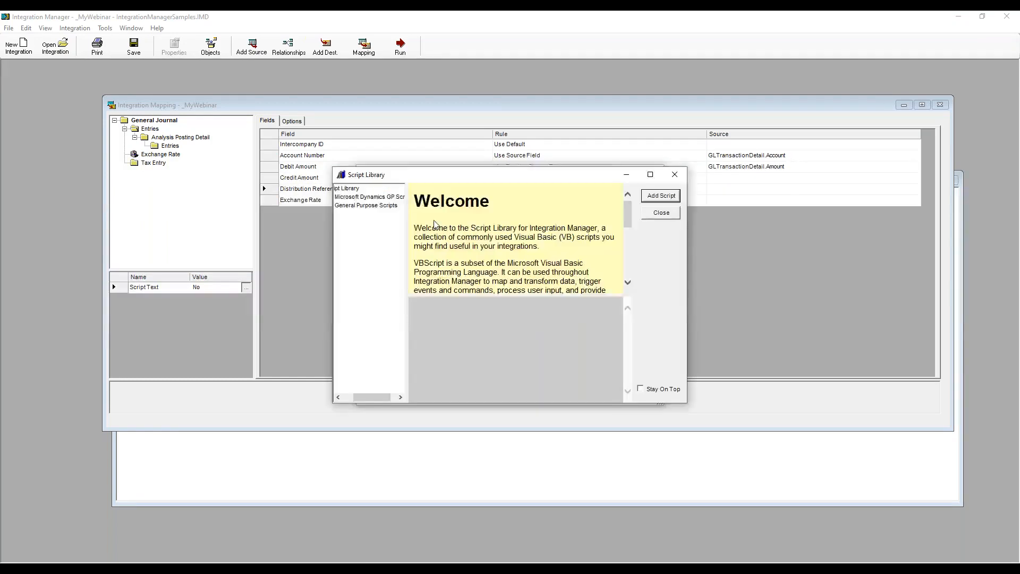
{"action": "left_click_drag", "start_coordinate": [355, 400], "coordinate": [318, 397]}
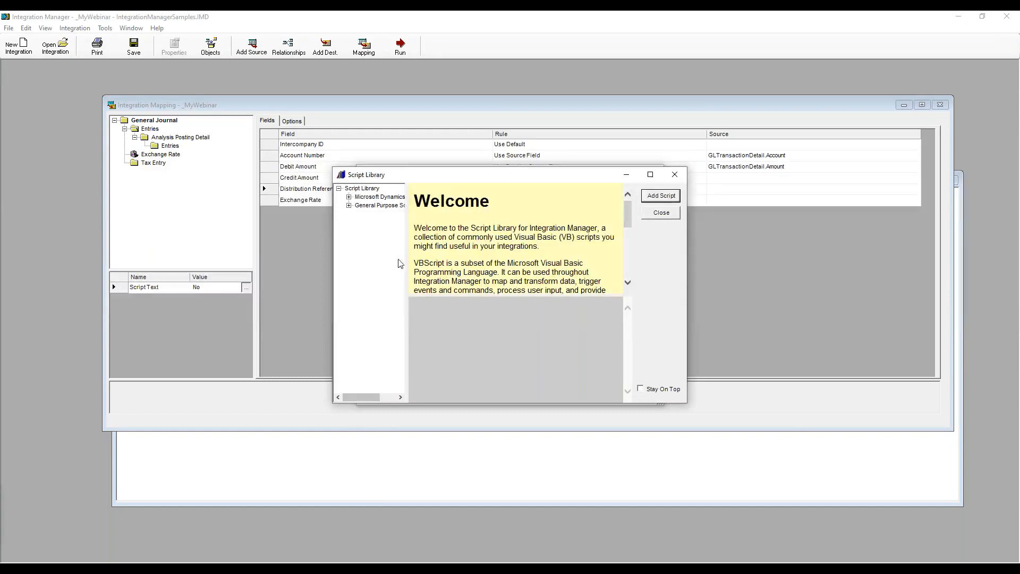
{"action": "left_click", "coordinate": [651, 175]}
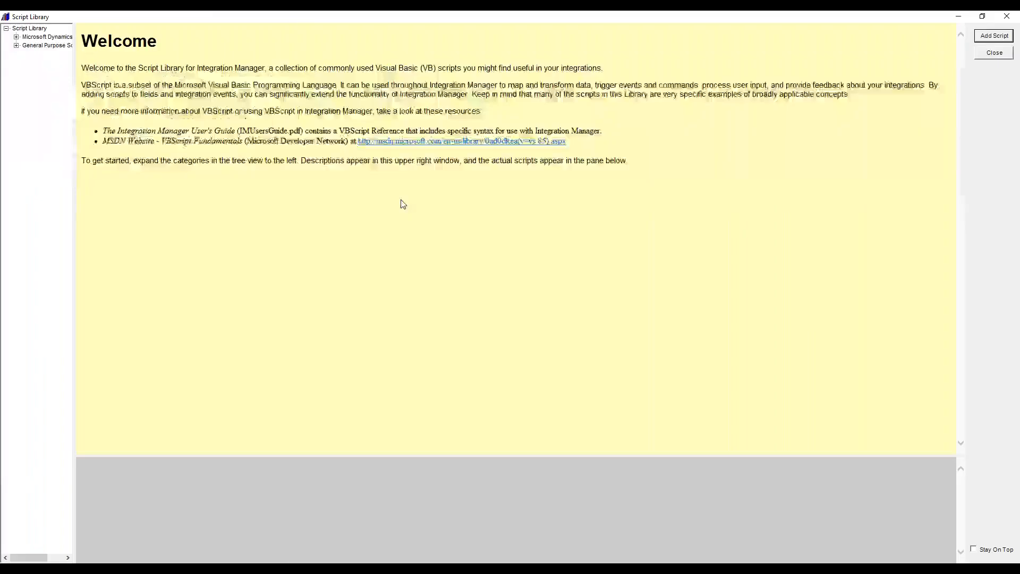
{"action": "left_click", "coordinate": [16, 37]}
{"action": "left_click_drag", "start_coordinate": [74, 54], "coordinate": [273, 54]}
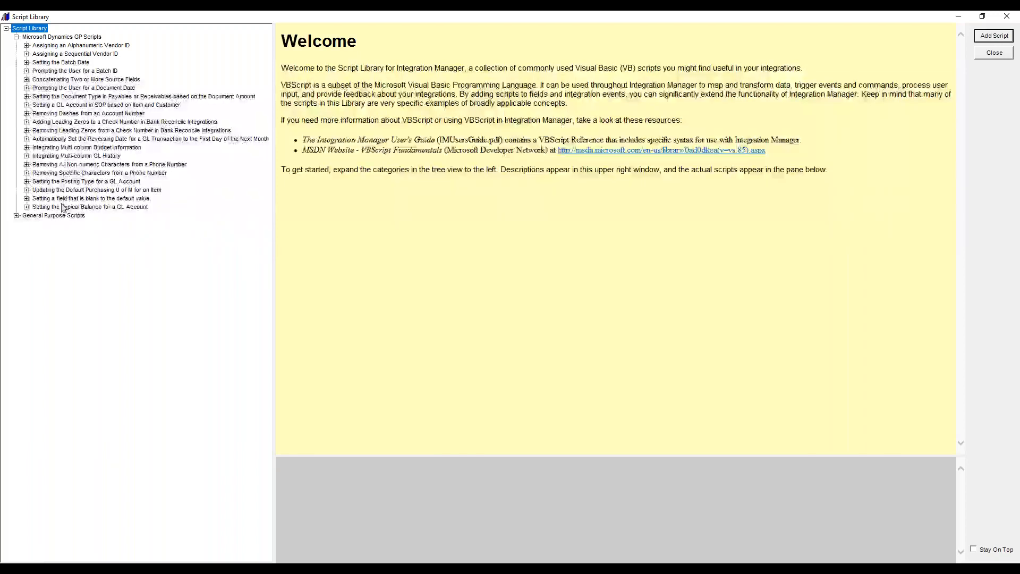
{"action": "left_click", "coordinate": [17, 215]}
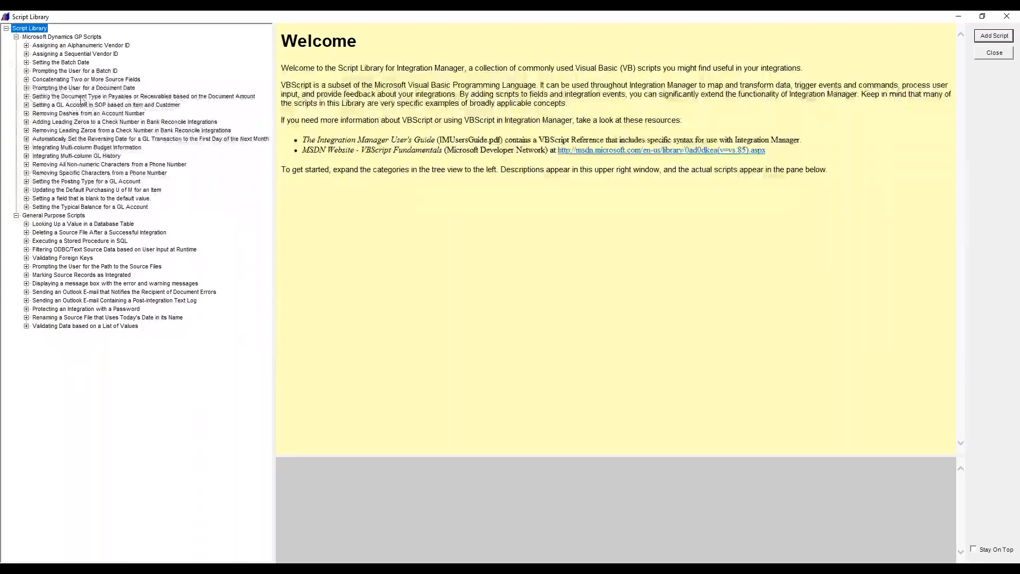
Add the Account Number field script from Concatenating Two or More Source Fields to the Distribution Reference script.
{"action": "left_click", "coordinate": [26, 79]}
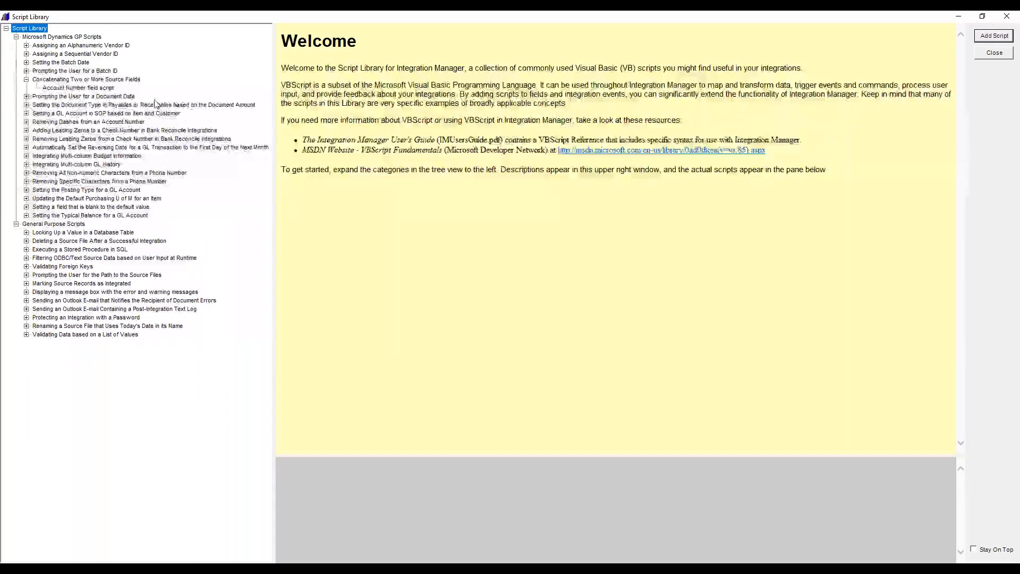
{"action": "left_click", "coordinate": [69, 89]}
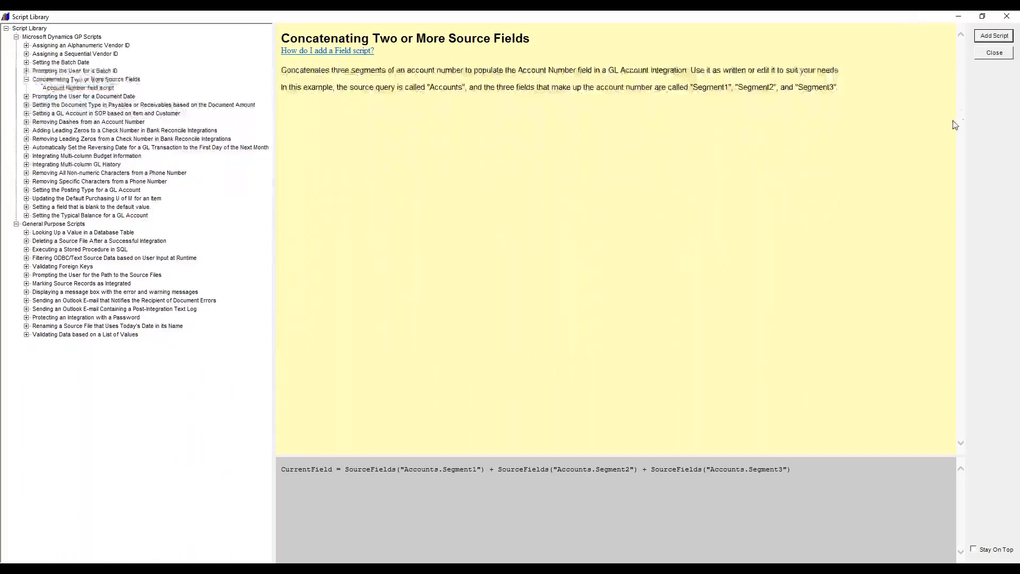
{"action": "left_click", "coordinate": [994, 36]}
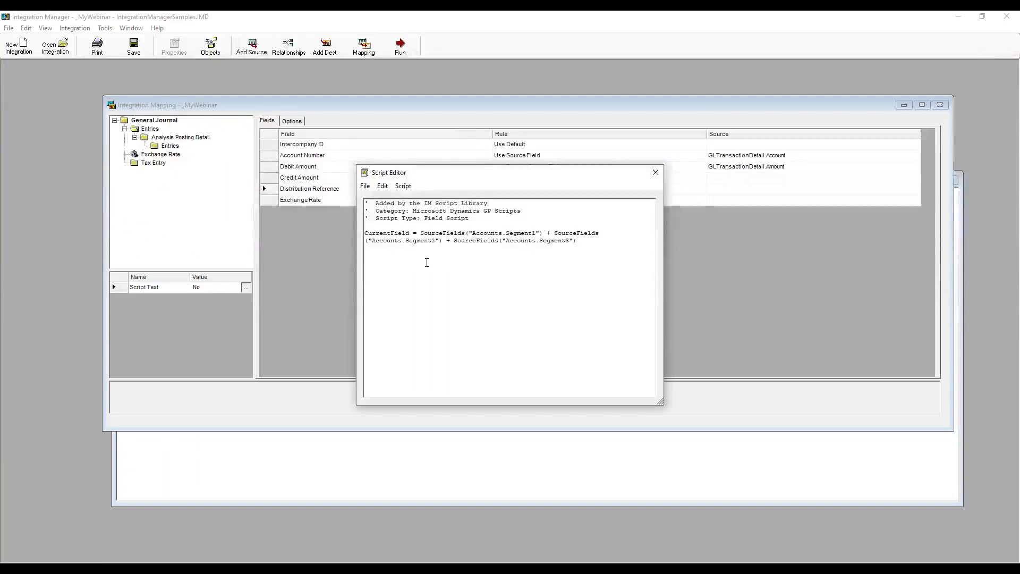
Replace Accounts.Segment1 in the script's first source field reference with GLTransactionDetail.Account.
{"action": "left_click", "coordinate": [436, 233]}
{"action": "mouse_move", "coordinate": [481, 234]}
{"action": "left_mouse_down"}
{"action": "mouse_move", "coordinate": [525, 240]}
{"action": "mouse_move", "coordinate": [473, 234]}
{"action": "left_mouse_up"}
{"action": "left_click", "coordinate": [525, 240]}
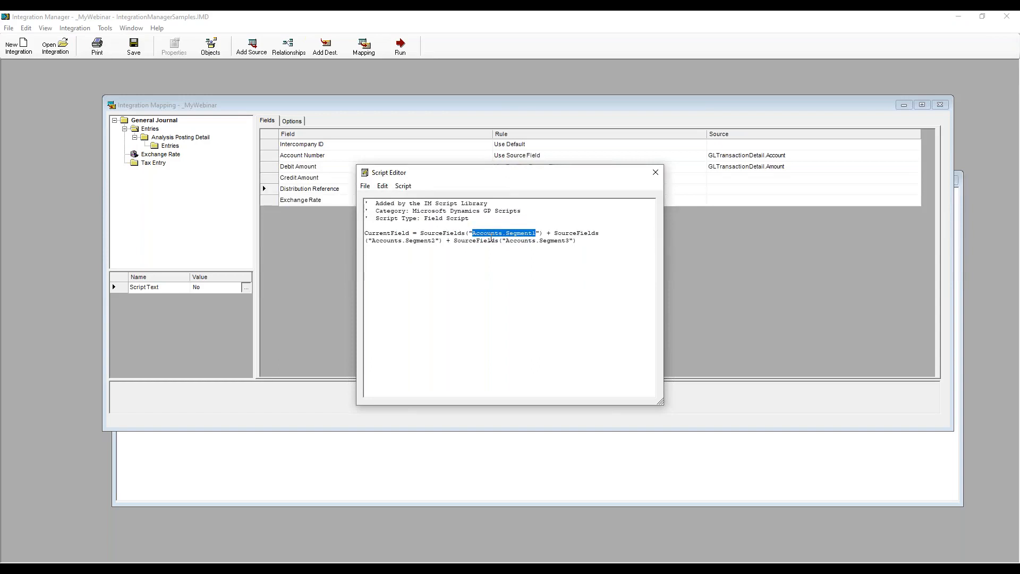
{"action": "type", "text": "GL"}
{"action": "type", "text": "Transac"}
{"action": "type", "text": "tionDetail"}
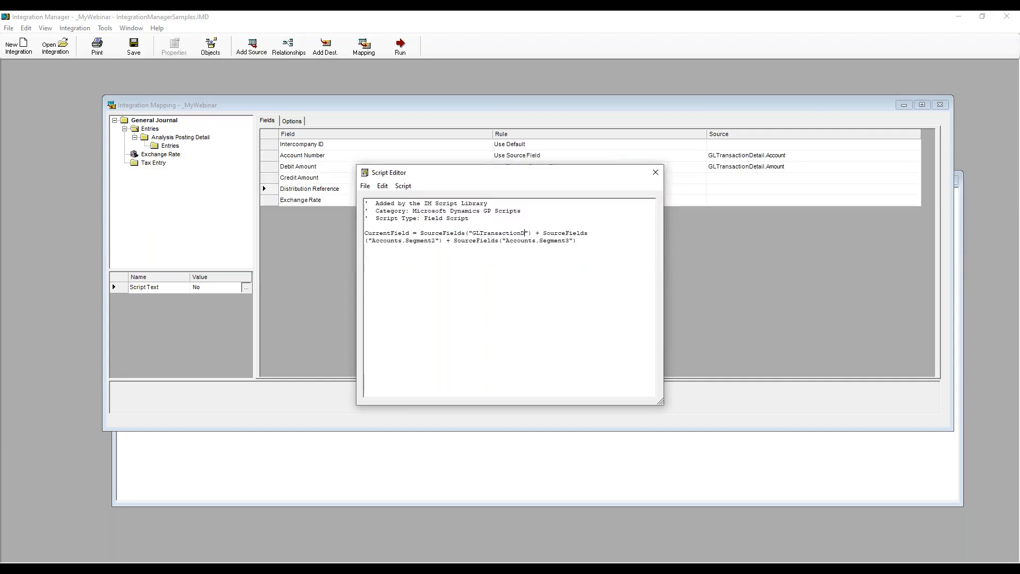
{"action": "type", "text": ".Account"}
Check the script's syntax and highlight the query and field name parts of its last source field reference.
{"action": "left_click", "coordinate": [403, 186]}
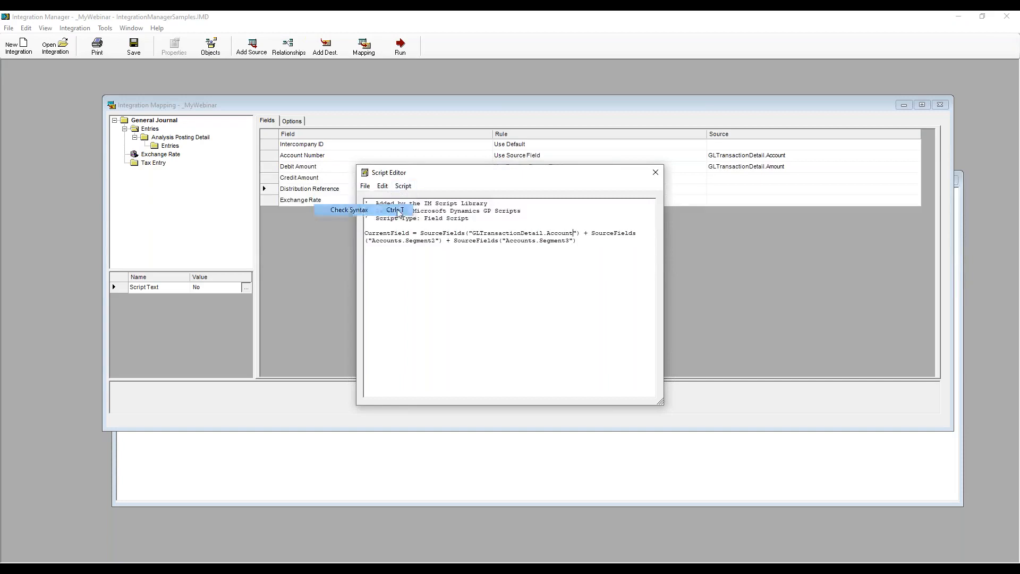
{"action": "left_click", "coordinate": [399, 211]}
{"action": "left_click_drag", "start_coordinate": [448, 258], "coordinate": [509, 264]}
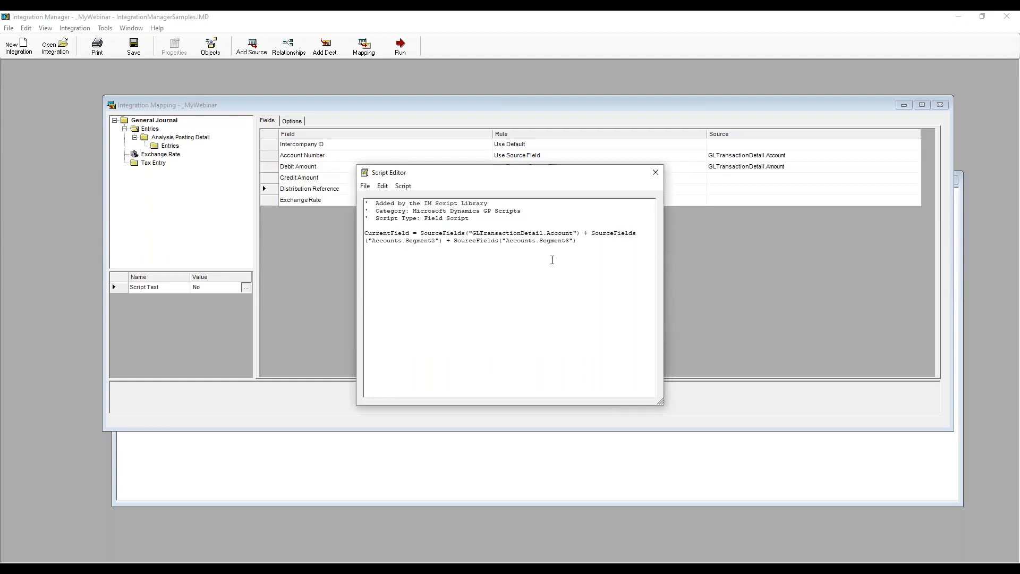
{"action": "double_click", "coordinate": [507, 240]}
{"action": "double_click", "coordinate": [567, 242]}
Examine the library notes on account dashes, batch date, posting type and multi-column GL history, including the Before Integration script procedure, and close the library.
{"action": "left_click", "coordinate": [402, 187]}
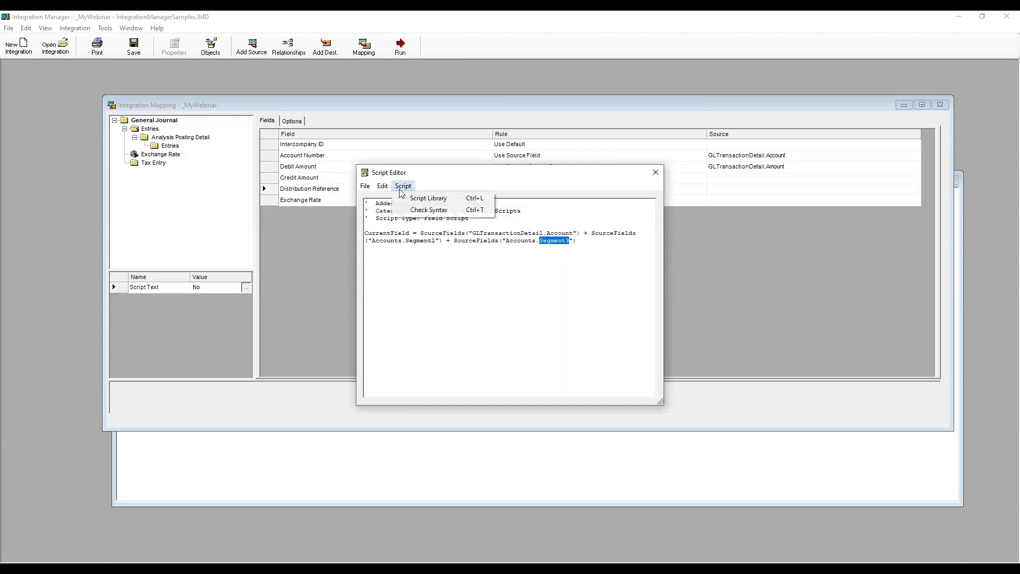
{"action": "left_click", "coordinate": [399, 199]}
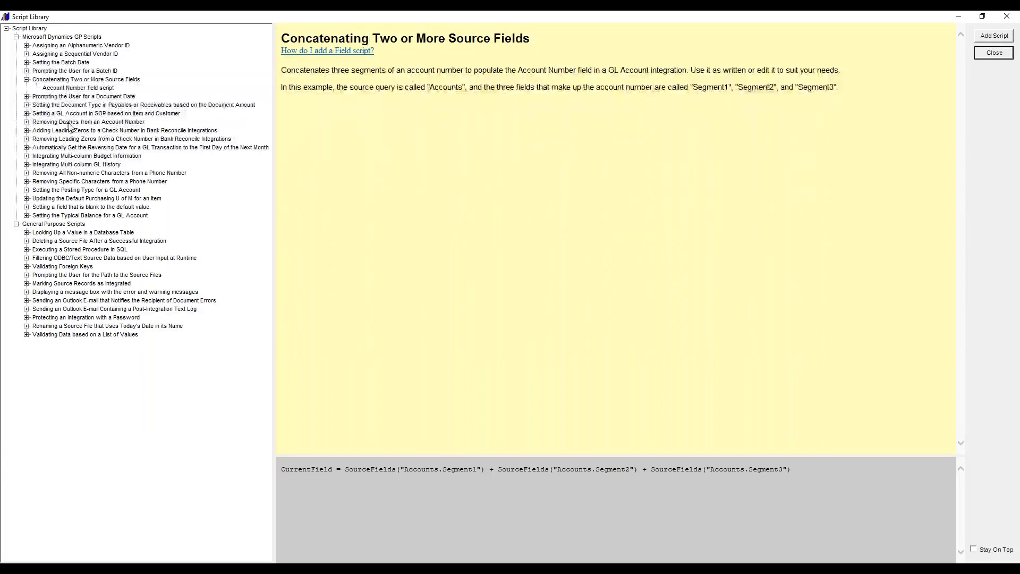
{"action": "left_click", "coordinate": [77, 123]}
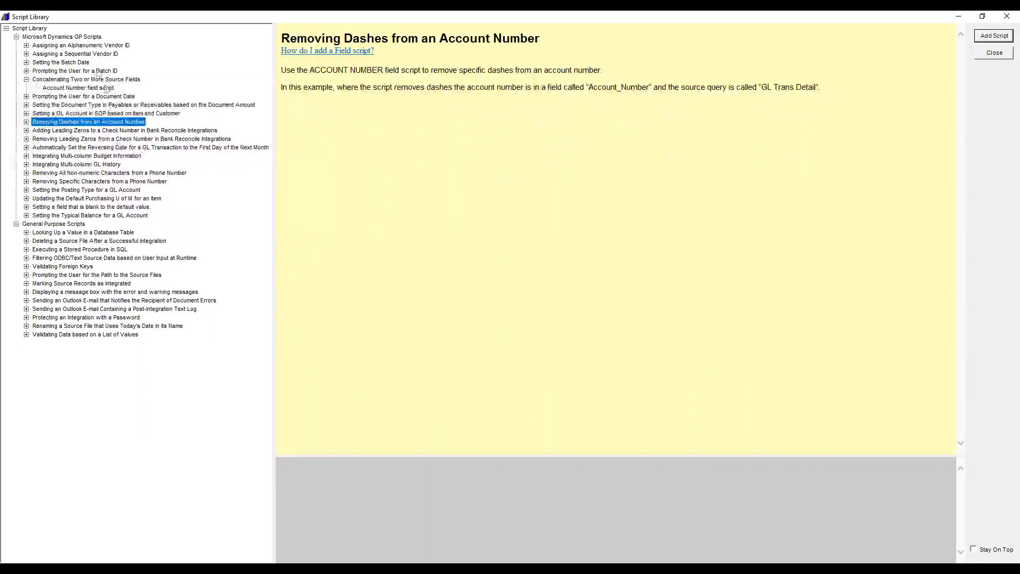
{"action": "left_click", "coordinate": [85, 63]}
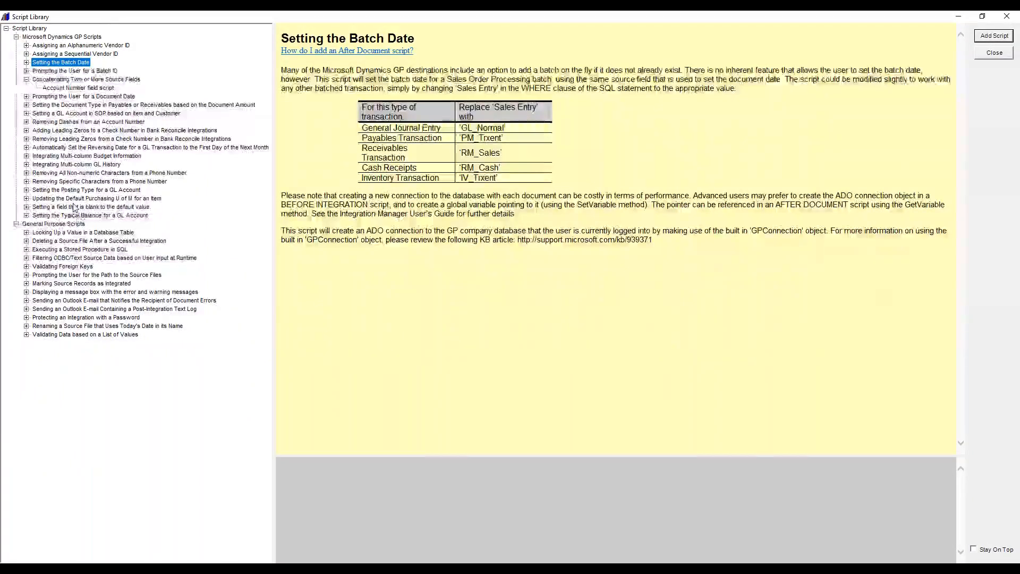
{"action": "left_click", "coordinate": [76, 191]}
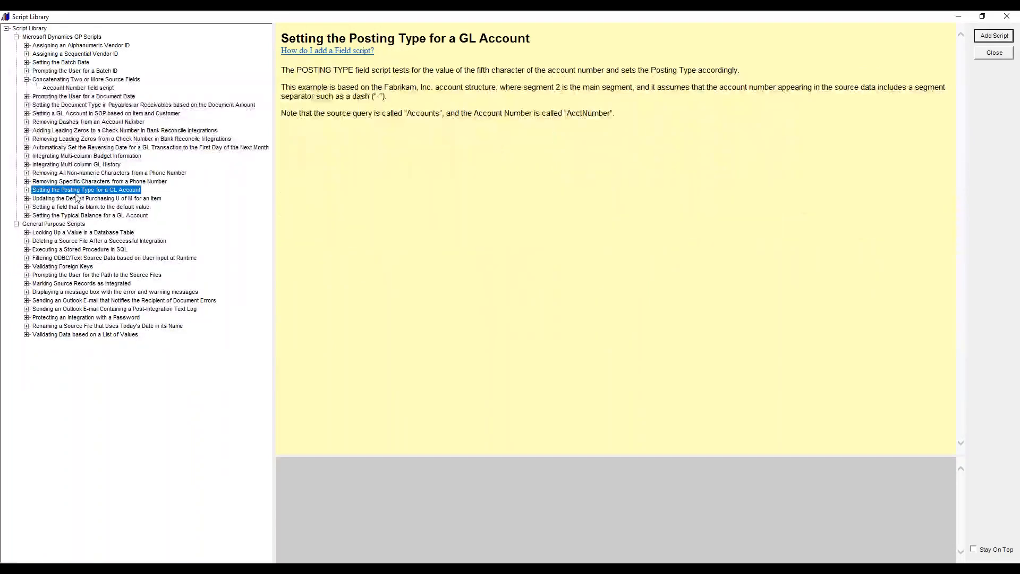
{"action": "left_click", "coordinate": [75, 166]}
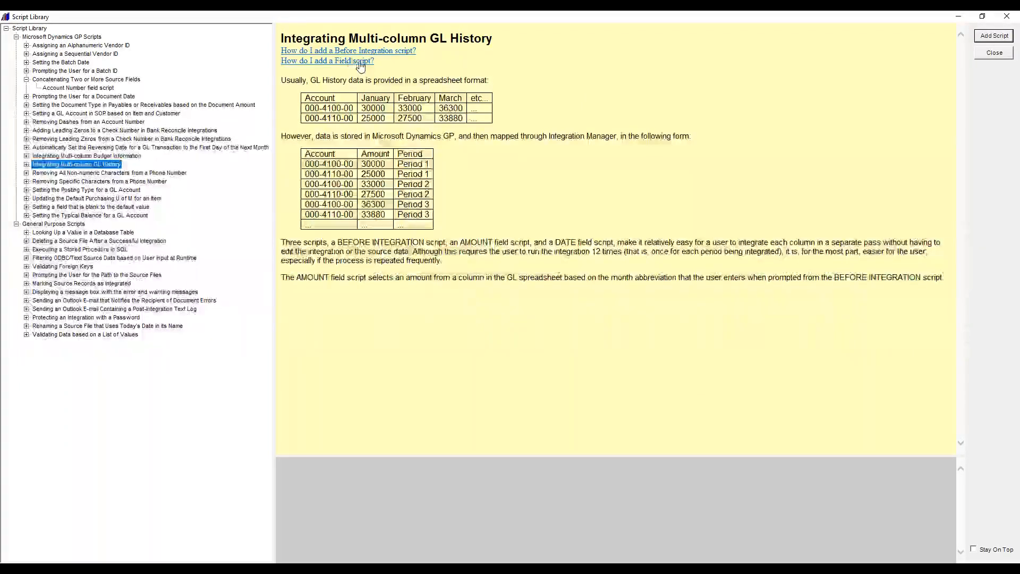
{"action": "left_click", "coordinate": [330, 52]}
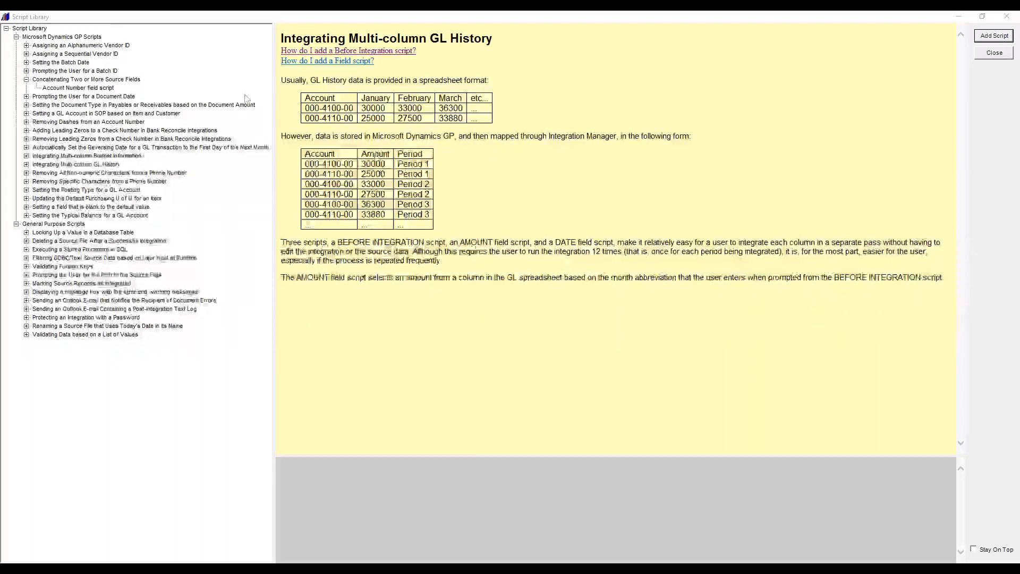
{"action": "left_click_drag", "start_coordinate": [395, 154], "coordinate": [401, 156]}
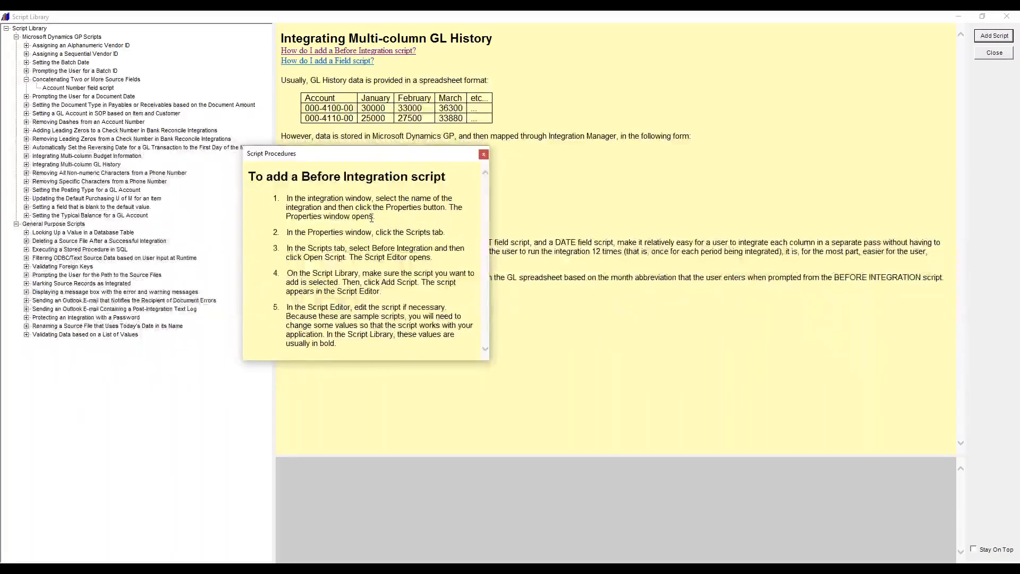
{"action": "left_click", "coordinate": [484, 154]}
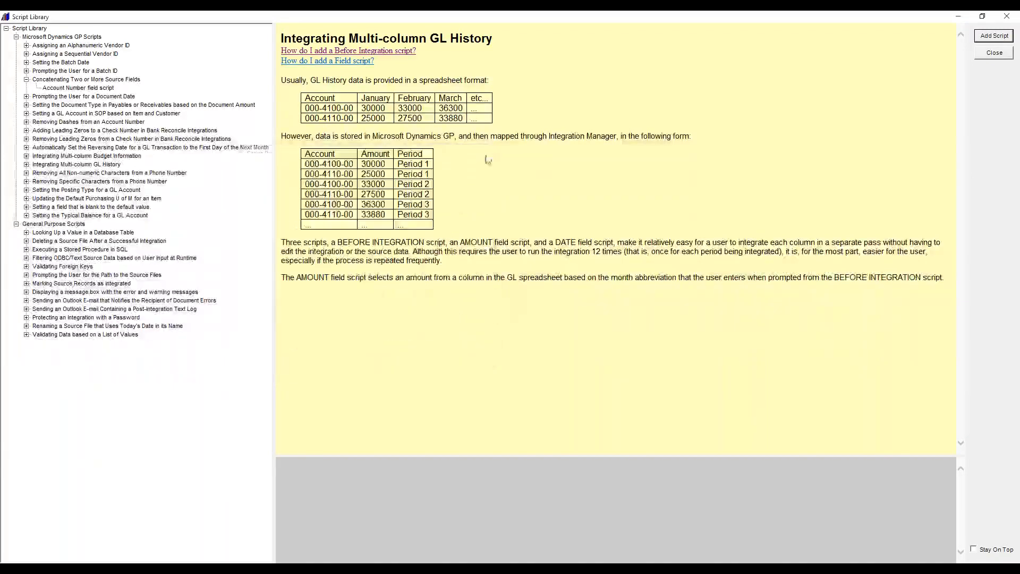
{"action": "left_click", "coordinate": [995, 53]}
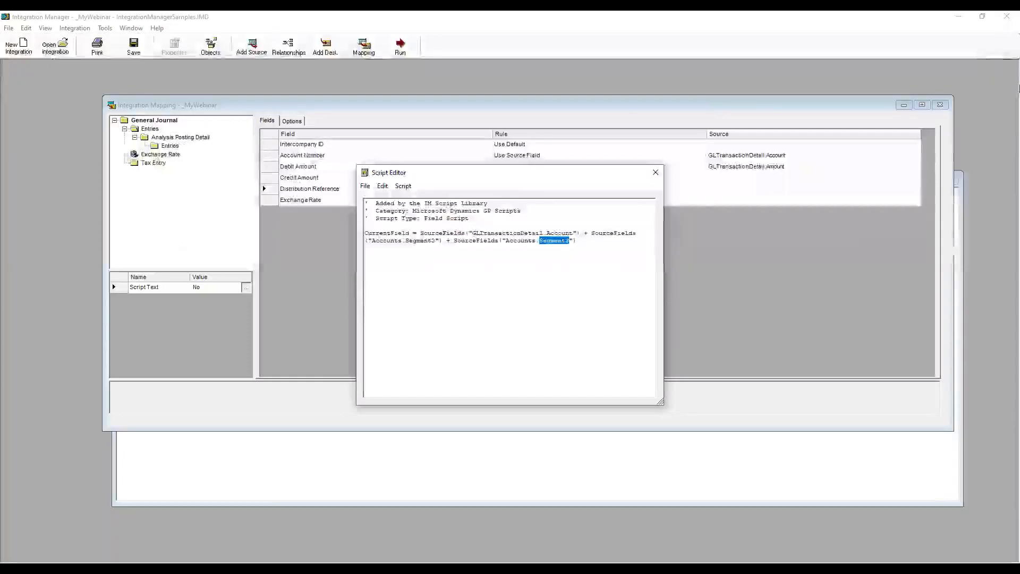
Close the Distribution Reference script without saving its changes, check the General Journal header mapping once more and close the mapping window.
{"action": "left_click", "coordinate": [656, 172]}
{"action": "left_click", "coordinate": [531, 330]}
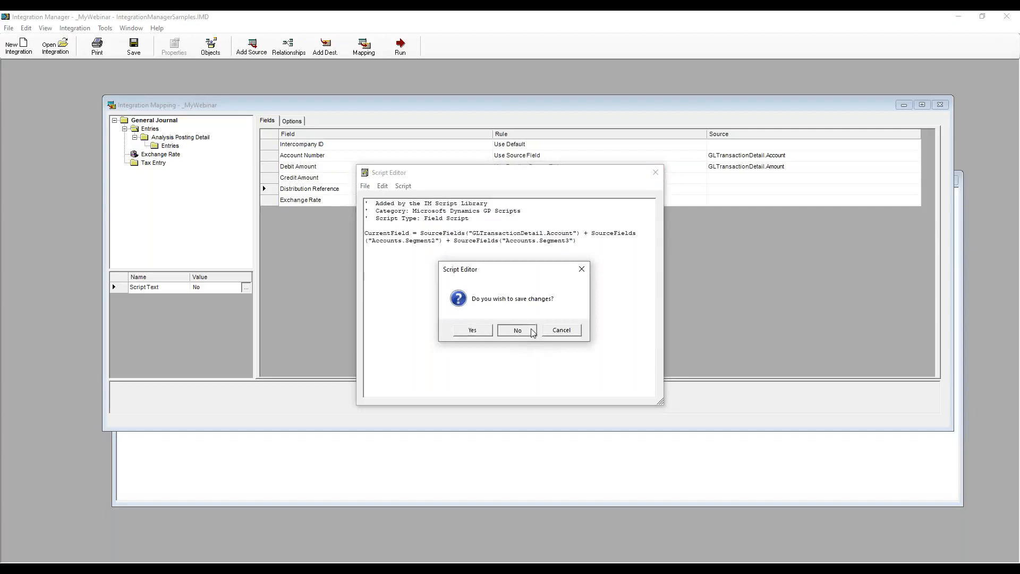
{"action": "left_click", "coordinate": [940, 106]}
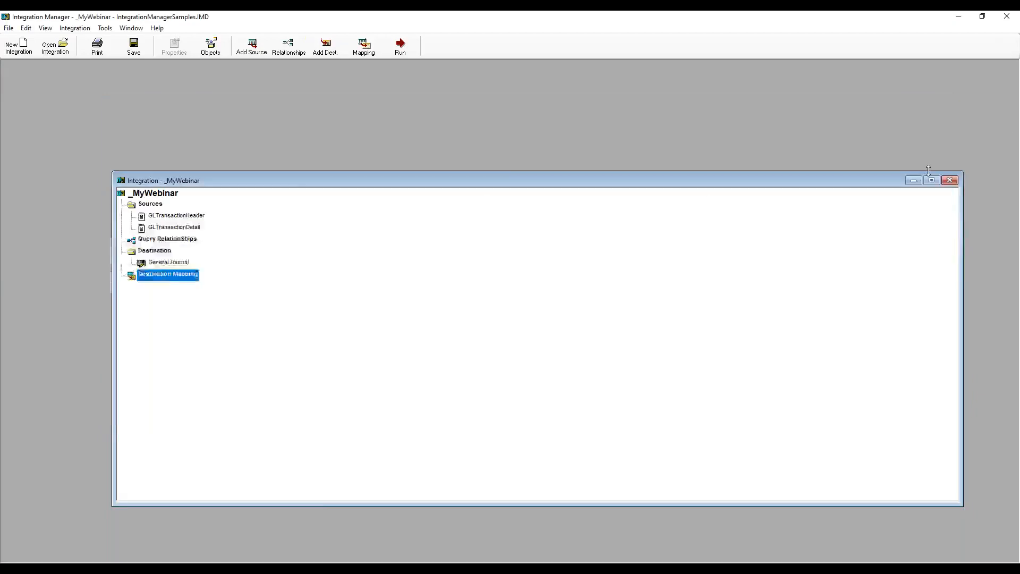
{"action": "double_click", "coordinate": [167, 276]}
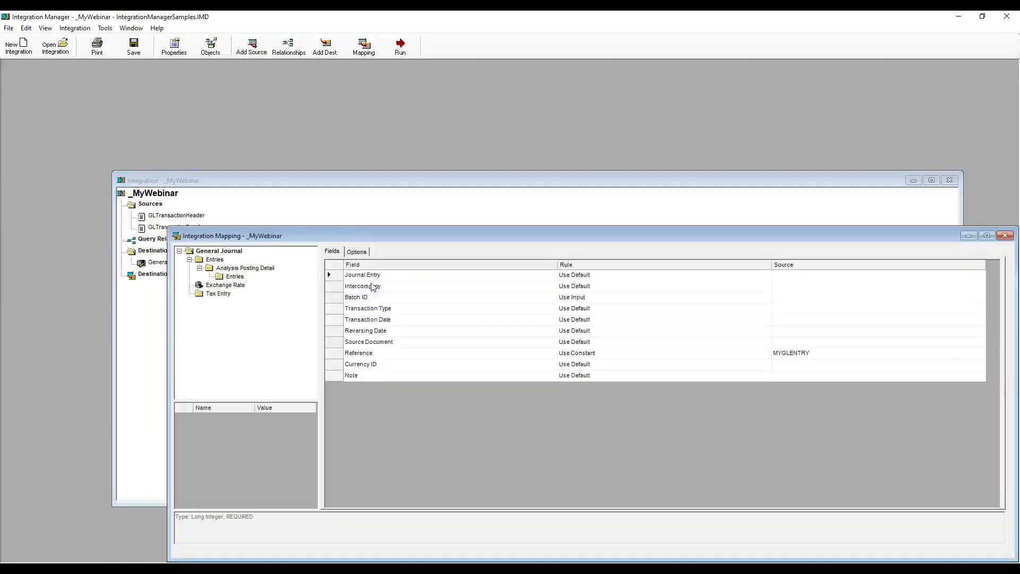
{"action": "left_click_drag", "start_coordinate": [350, 234], "coordinate": [277, 136]}
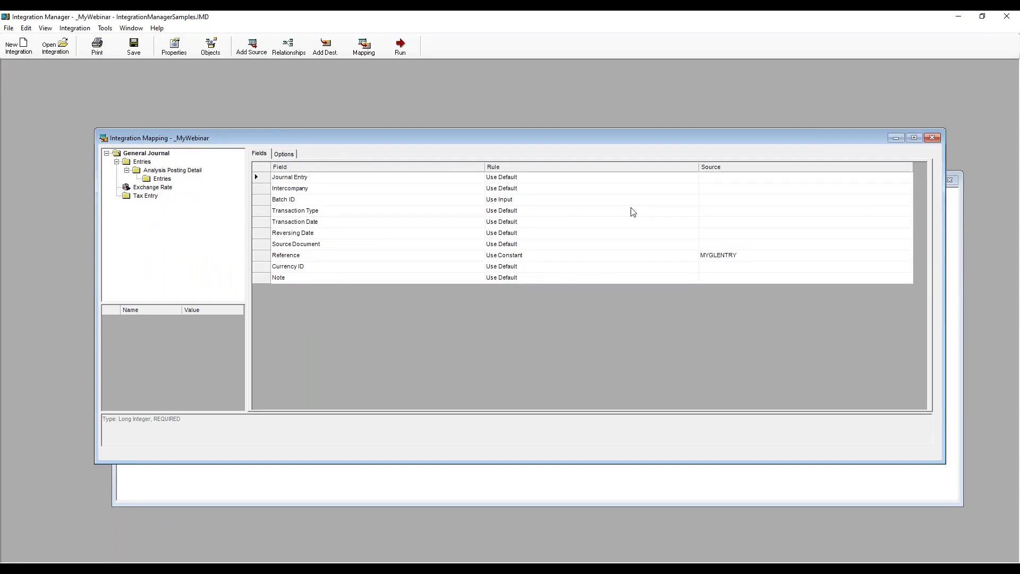
{"action": "left_click", "coordinate": [932, 138]}
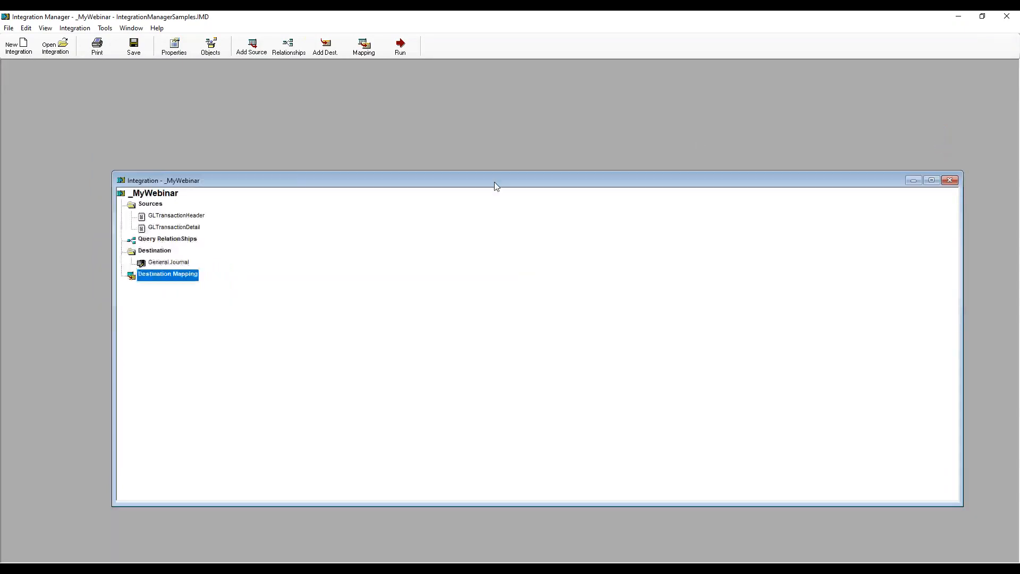
Save and close the _MyWebinar integration and reopen it from the existing integrations.
{"action": "left_click", "coordinate": [138, 52]}
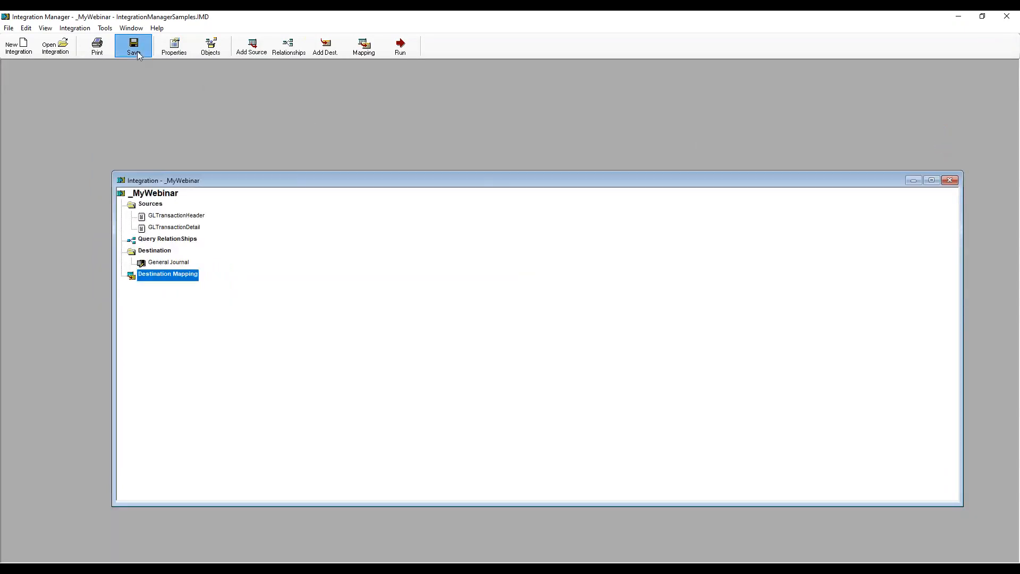
{"action": "left_click", "coordinate": [950, 180]}
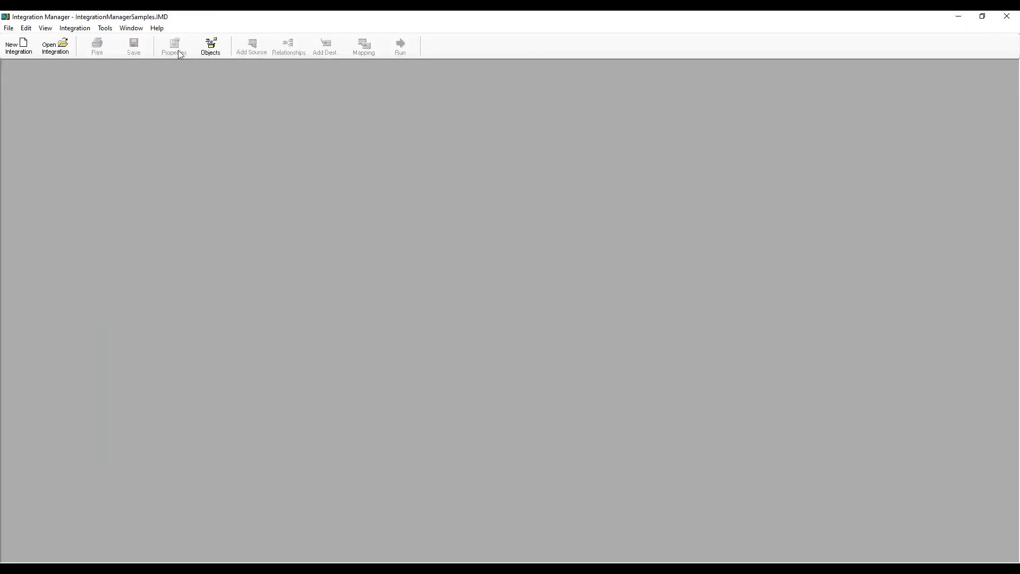
{"action": "left_click", "coordinate": [69, 48]}
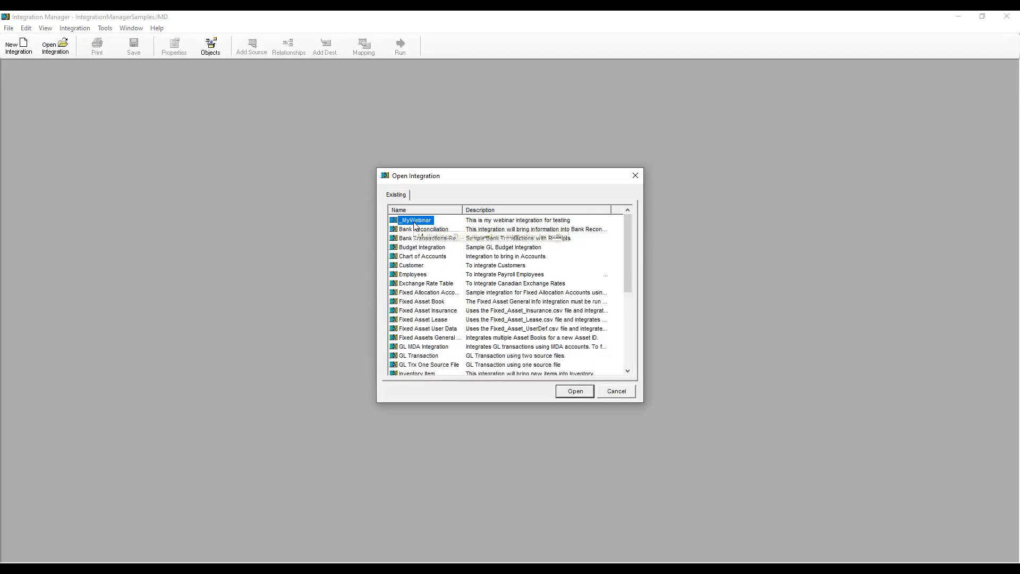
{"action": "double_click", "coordinate": [414, 223]}
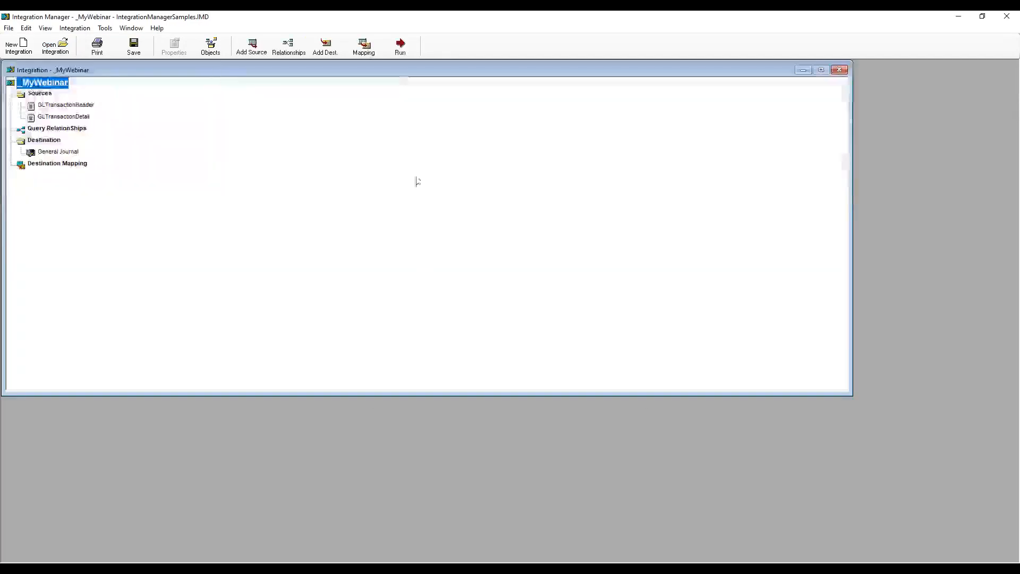
Switch to Microsoft Dynamics GP and look through its Tools commands for integration and macro options.
{"action": "left_click", "coordinate": [506, 561]}
{"action": "left_click", "coordinate": [460, 540]}
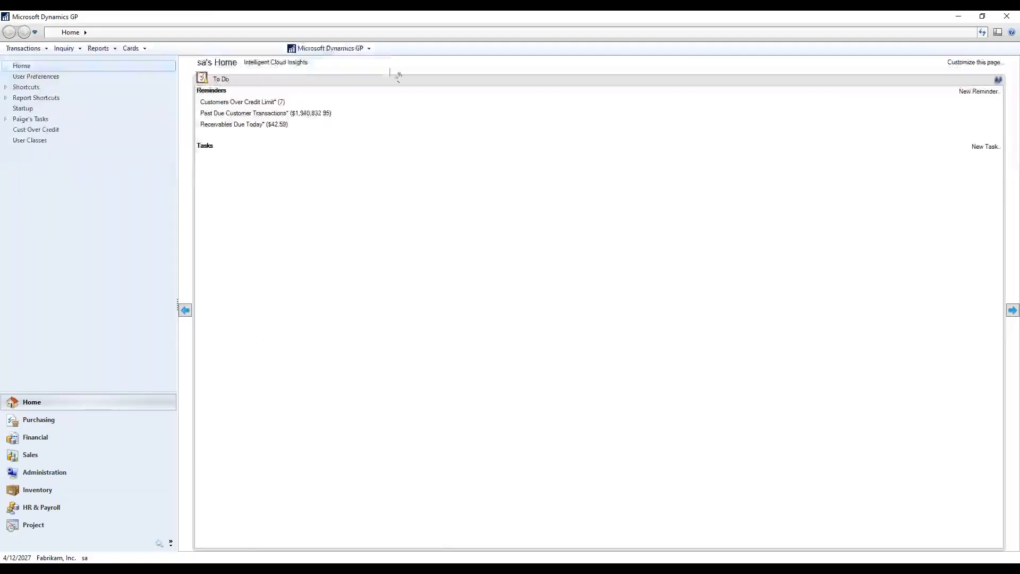
{"action": "left_click", "coordinate": [307, 48]}
{"action": "mouse_move", "coordinate": [360, 101]}
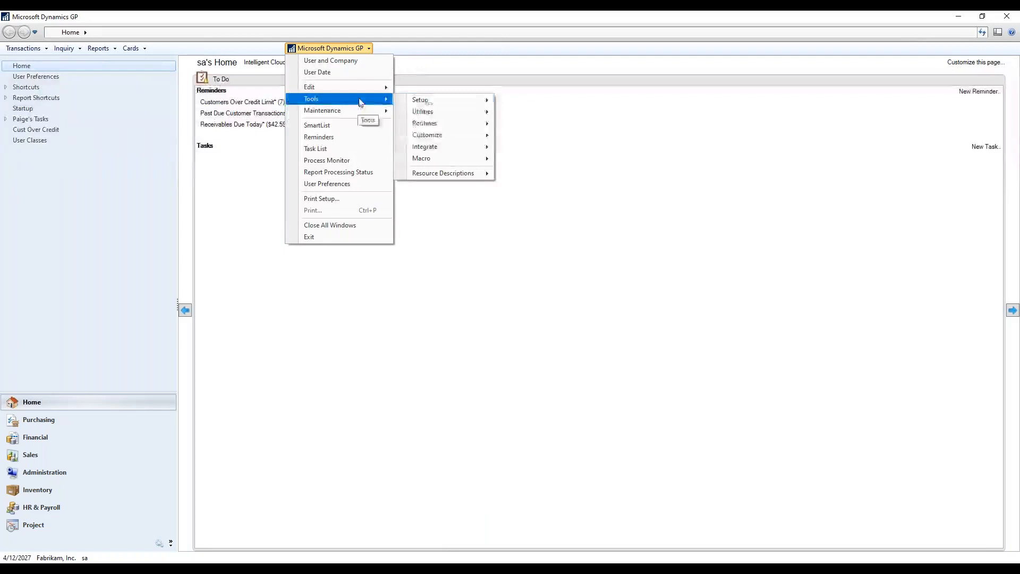
{"action": "mouse_move", "coordinate": [449, 154]}
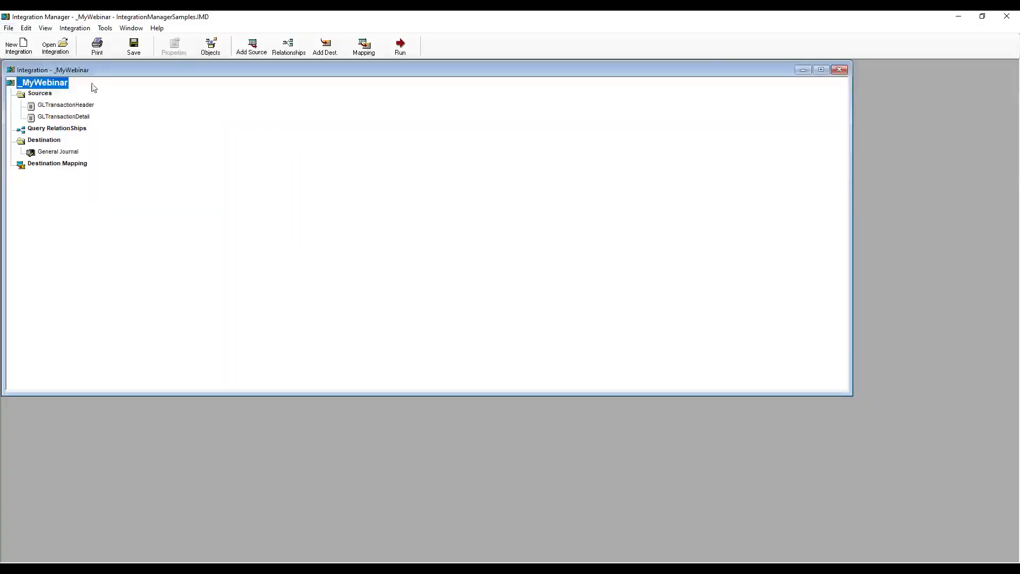
View the existing integrations in Integration Manager and try to run the open _MyWebinar integration.
{"action": "left_click", "coordinate": [55, 47]}
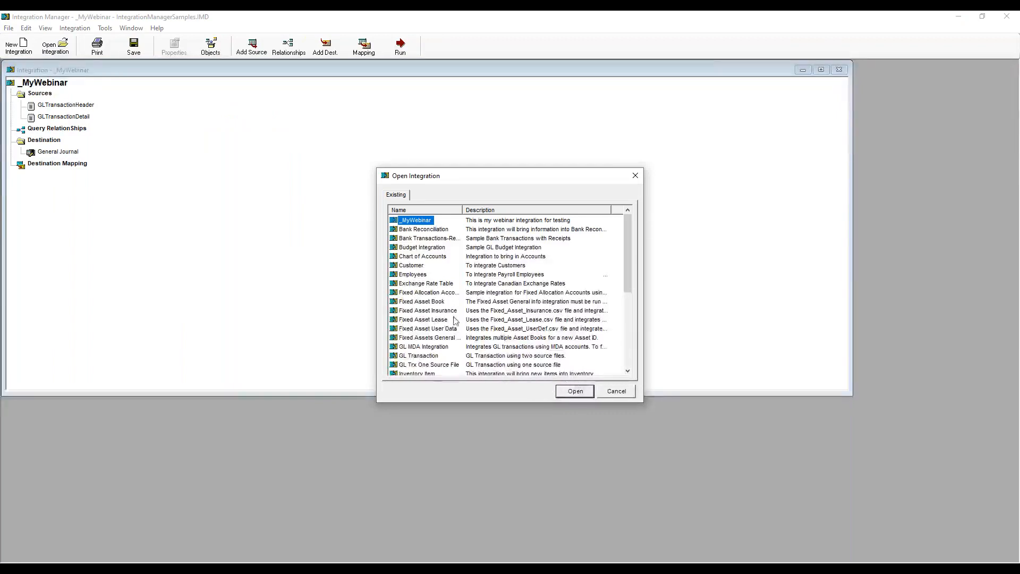
{"action": "left_click", "coordinate": [615, 392]}
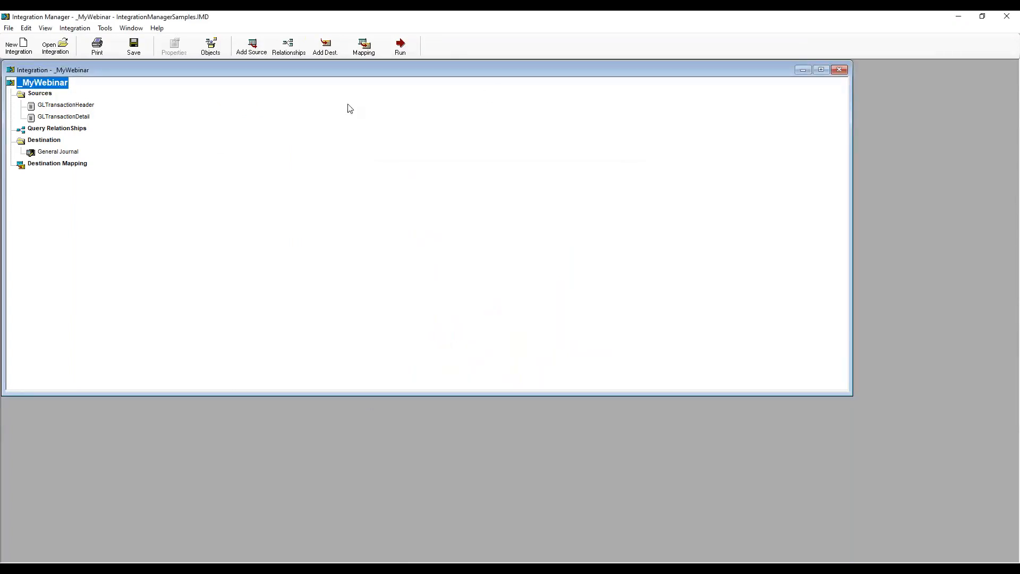
{"action": "left_click", "coordinate": [401, 45]}
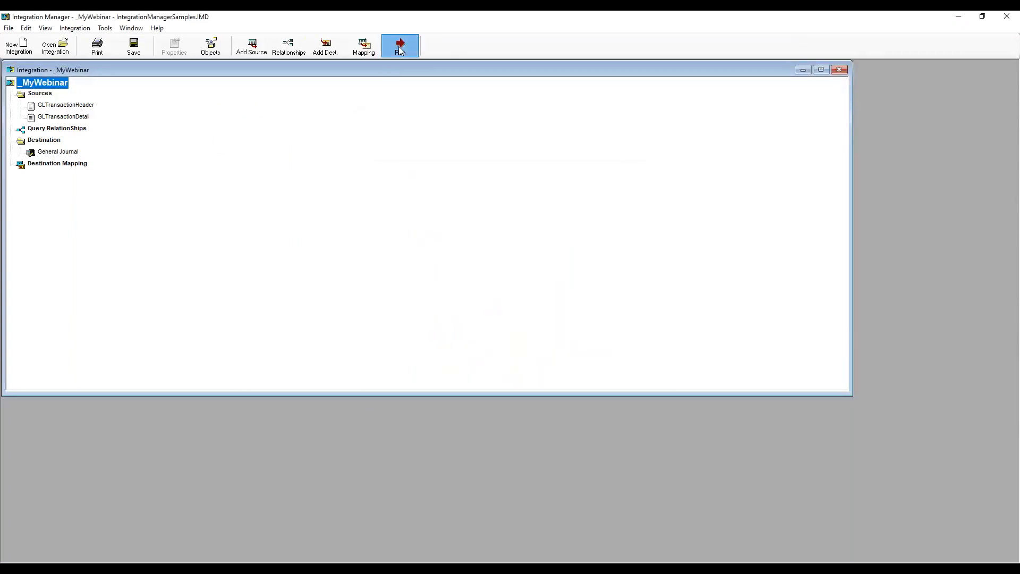
{"action": "left_click", "coordinate": [514, 325]}
Set the Distribution Reference rule to Use Default in the General Journal Entries mapping.
{"action": "double_click", "coordinate": [83, 165]}
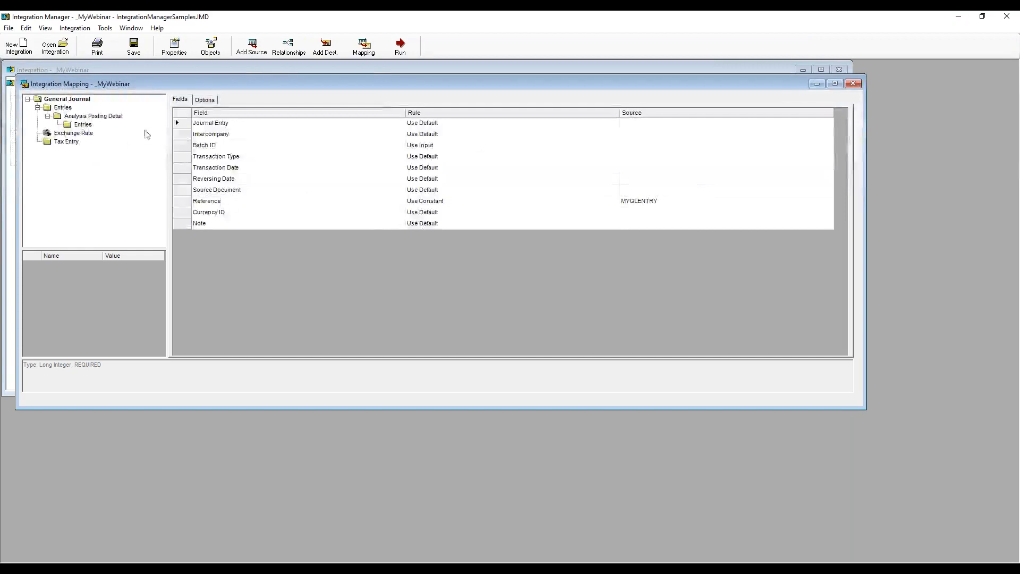
{"action": "left_click", "coordinate": [64, 107]}
{"action": "left_click", "coordinate": [425, 167]}
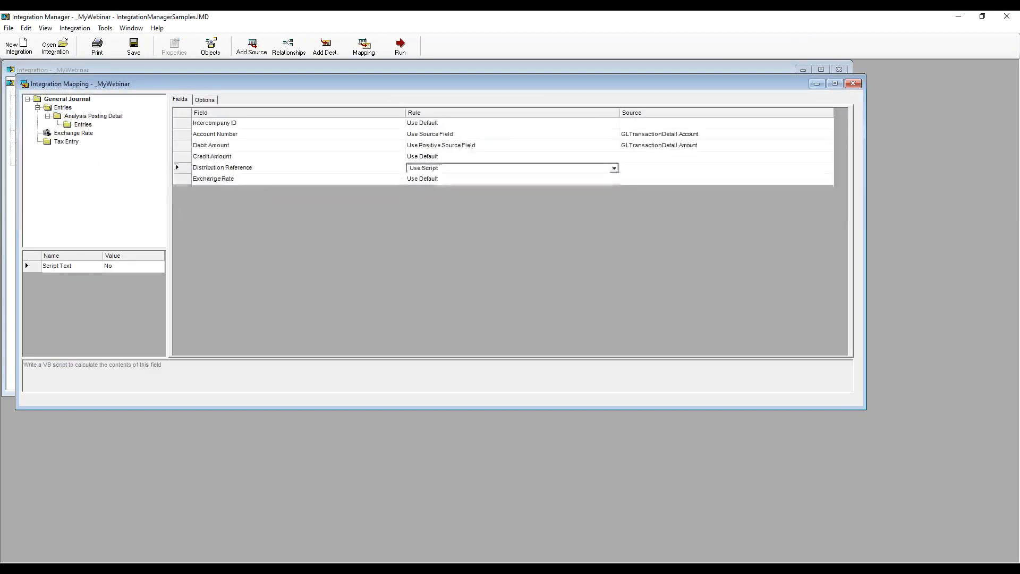
{"action": "left_click", "coordinate": [425, 168]}
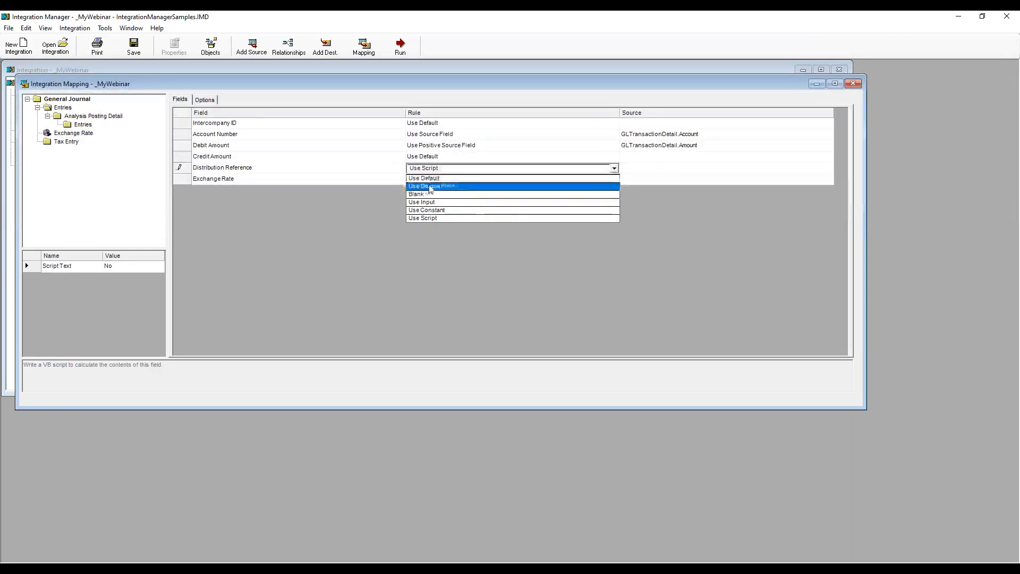
{"action": "left_click", "coordinate": [431, 186]}
{"action": "left_click", "coordinate": [517, 170]}
{"action": "left_click", "coordinate": [515, 168]}
{"action": "left_click", "coordinate": [508, 178]}
Map Credit Amount to GLTransactionDetail.Amount with the Use Negative Source Field rule.
{"action": "left_click", "coordinate": [597, 156]}
{"action": "left_click", "coordinate": [597, 157]}
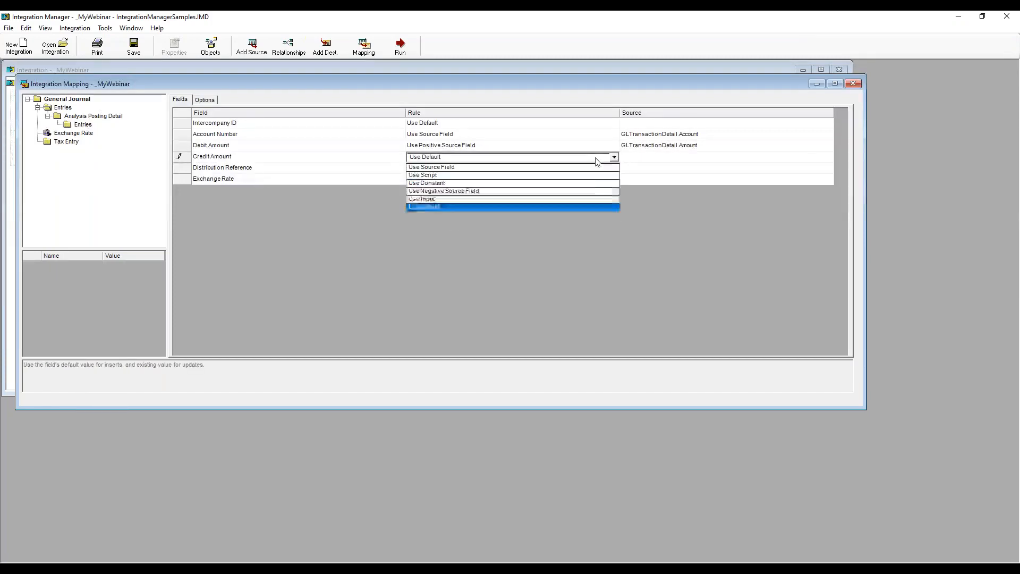
{"action": "left_click", "coordinate": [591, 191]}
{"action": "left_click", "coordinate": [731, 156]}
{"action": "left_click", "coordinate": [828, 160]}
{"action": "left_click", "coordinate": [118, 114]}
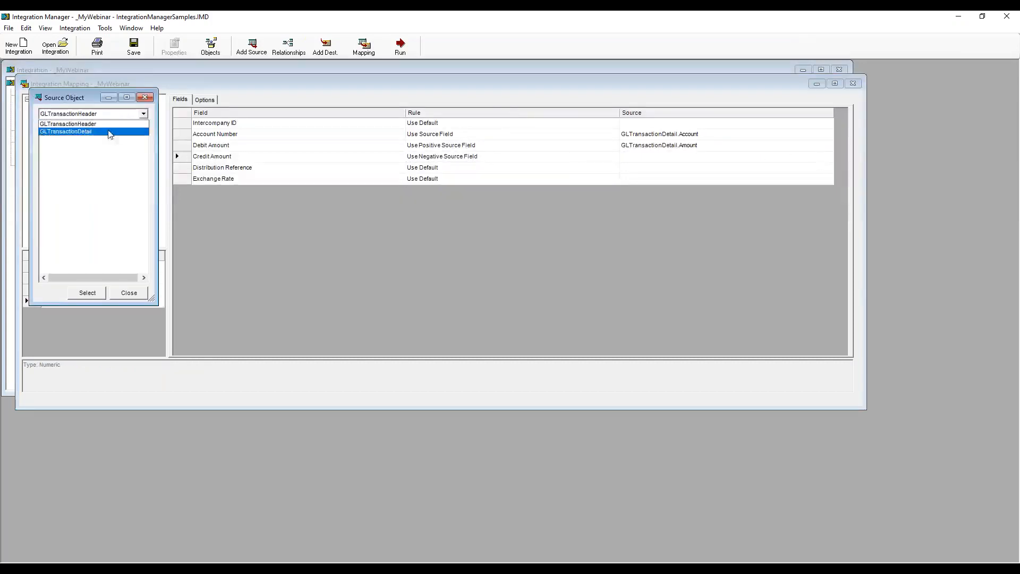
{"action": "left_click", "coordinate": [110, 133]}
{"action": "double_click", "coordinate": [59, 140]}
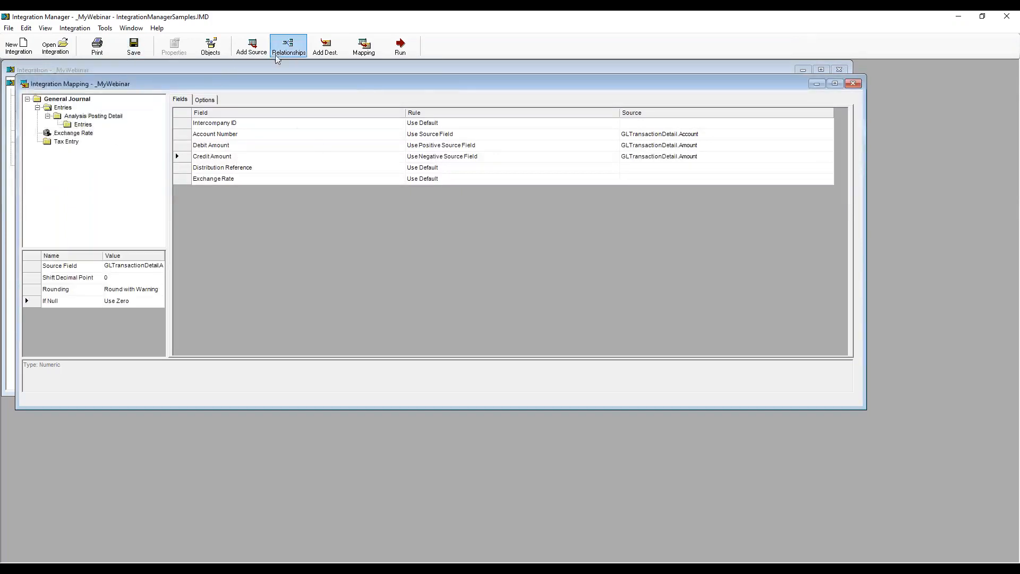
Try to run the _MyWebinar integration again, and close its mapping and the integration, saving the changes.
{"action": "left_click", "coordinate": [401, 54]}
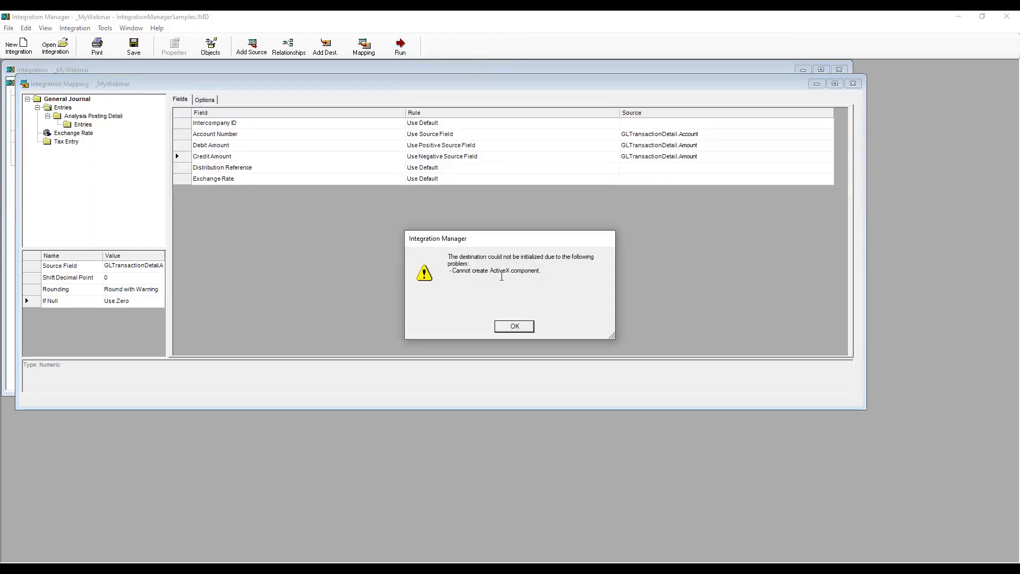
{"action": "left_click", "coordinate": [515, 325]}
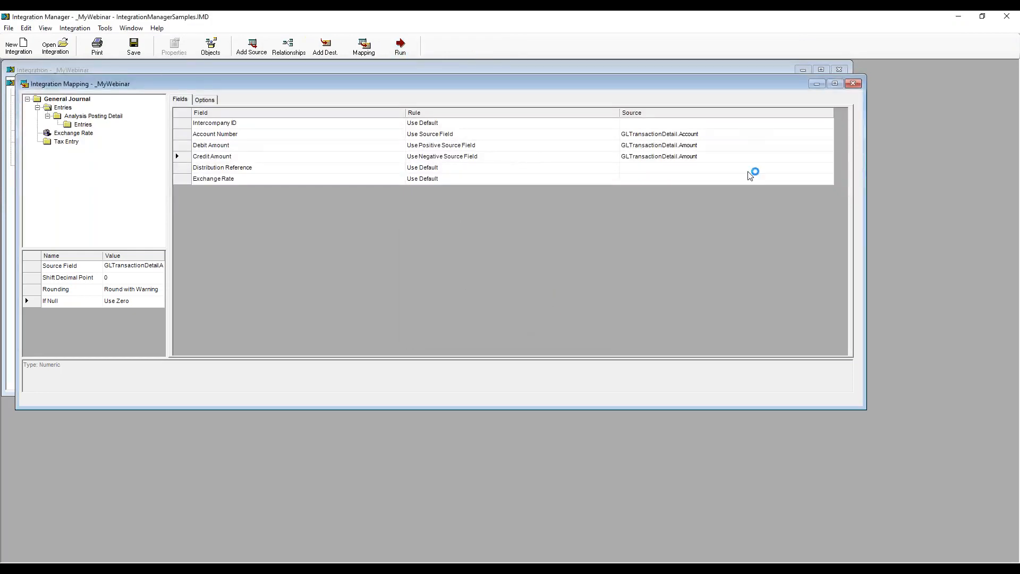
{"action": "left_click", "coordinate": [853, 84]}
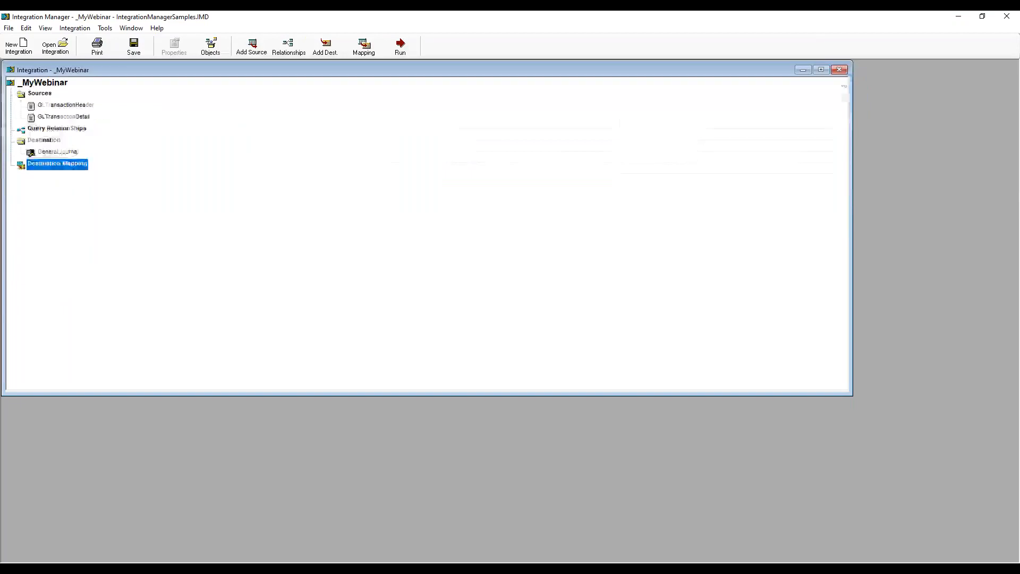
{"action": "left_click", "coordinate": [840, 71]}
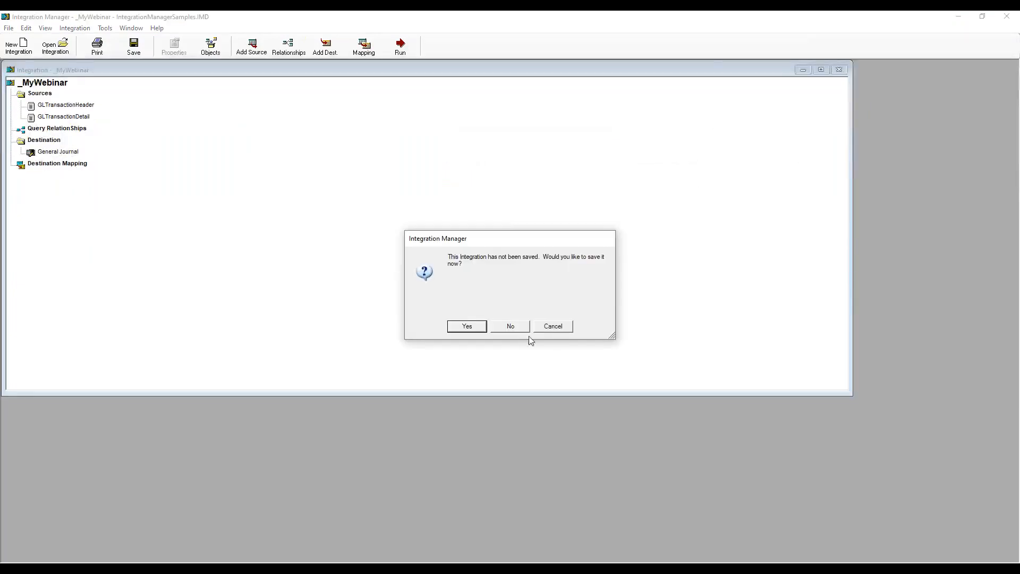
{"action": "left_click", "coordinate": [465, 326]}
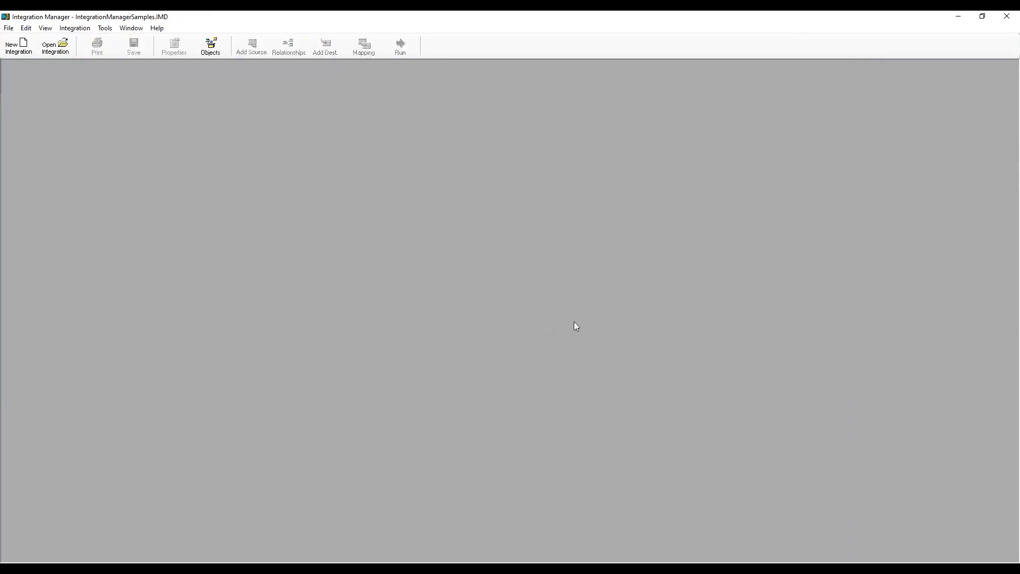
Switch to Microsoft Dynamics GP to check its home page and return to Integration Manager.
{"action": "left_click", "coordinate": [480, 570]}
{"action": "left_click", "coordinate": [455, 531]}
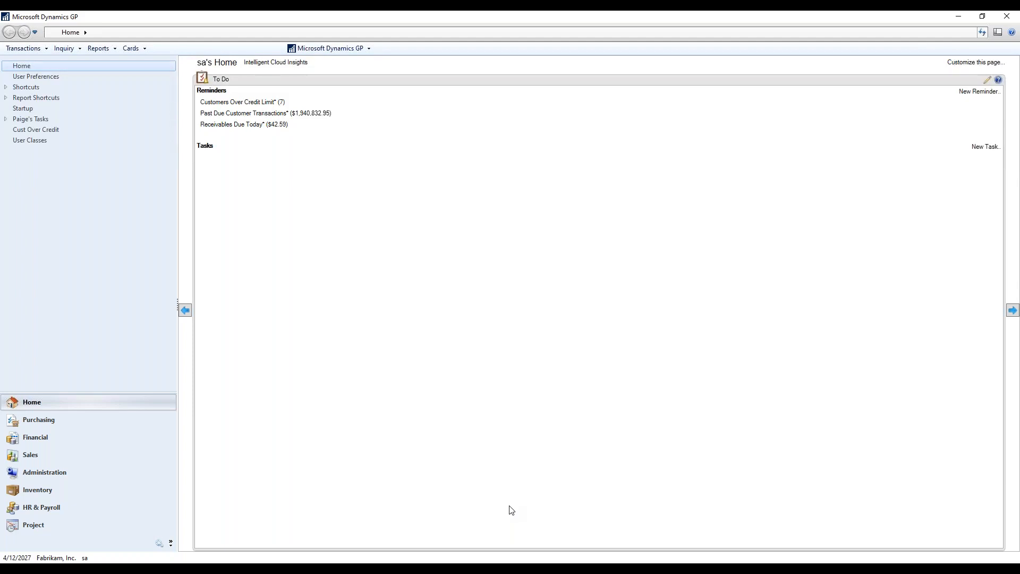
{"action": "left_click", "coordinate": [570, 569]}
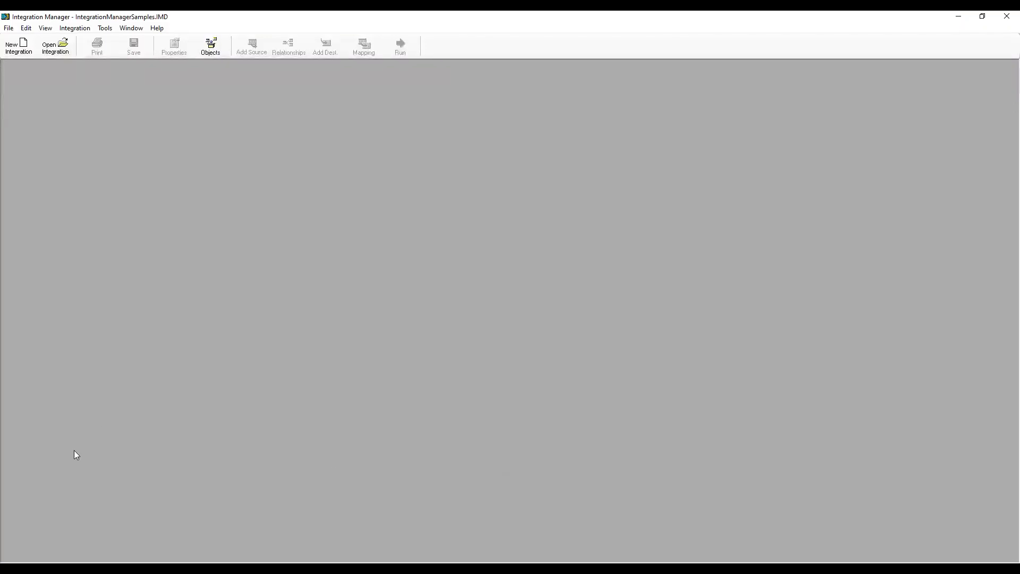